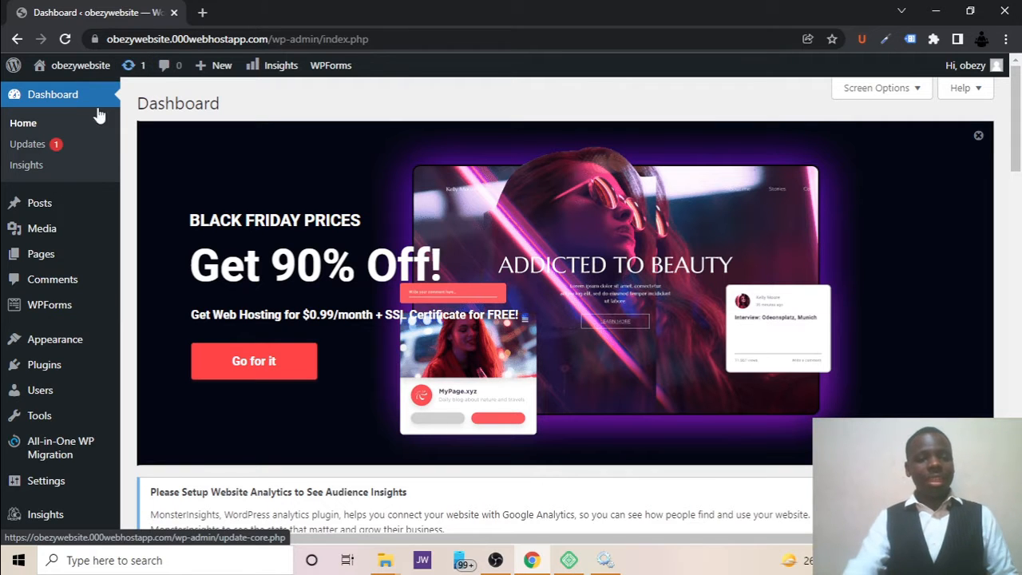
# Open the website's front end from the dashboard in a new browser tab and switch to that tab.
pyautogui.scroll(-3, 23, 292)
pyautogui.moveTo(23, 295)
pyautogui.scroll(-5, 24, 294)
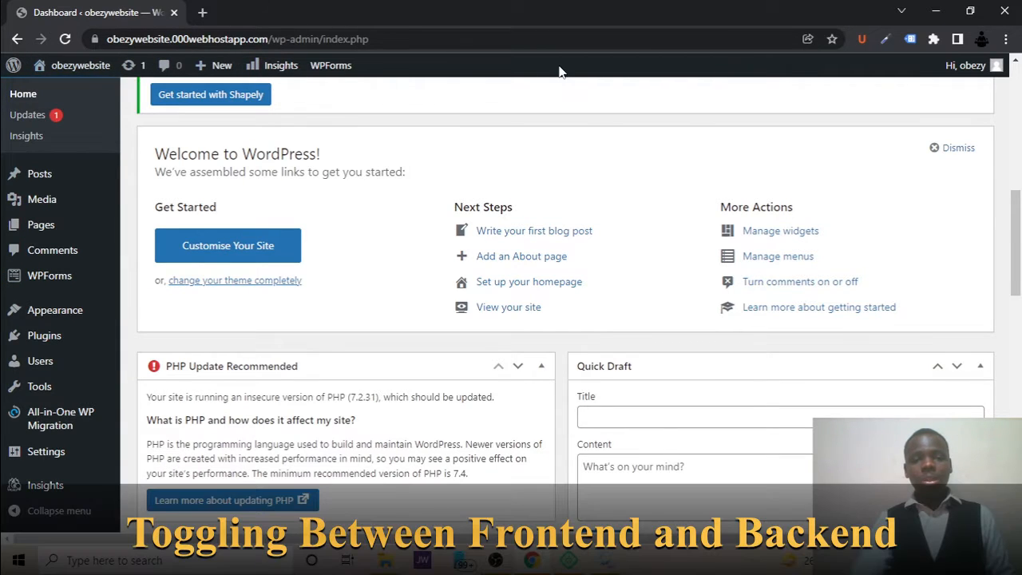
pyautogui.moveTo(98, 72)
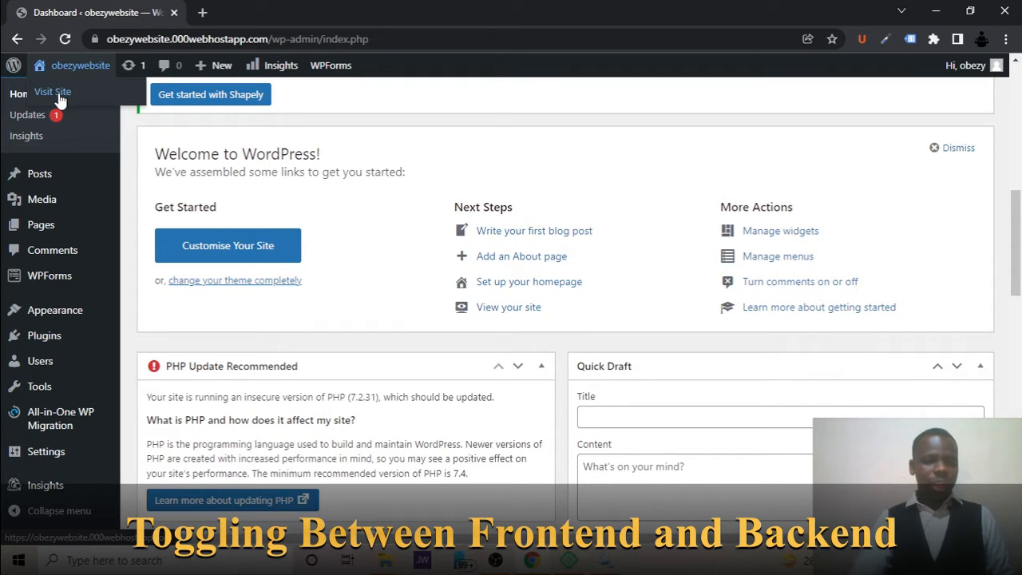
pyautogui.rightClick(59, 93)
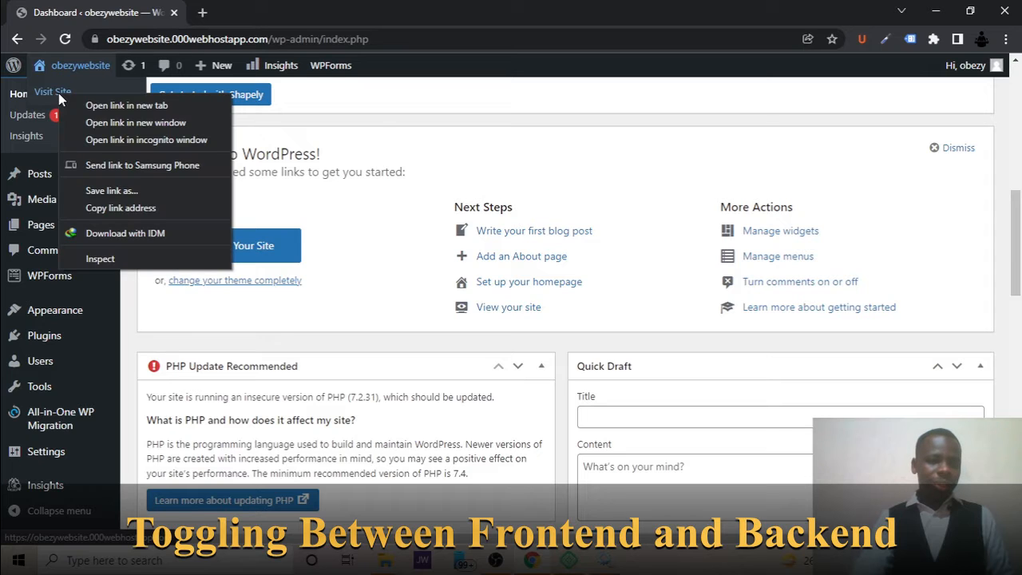
pyautogui.click(97, 110)
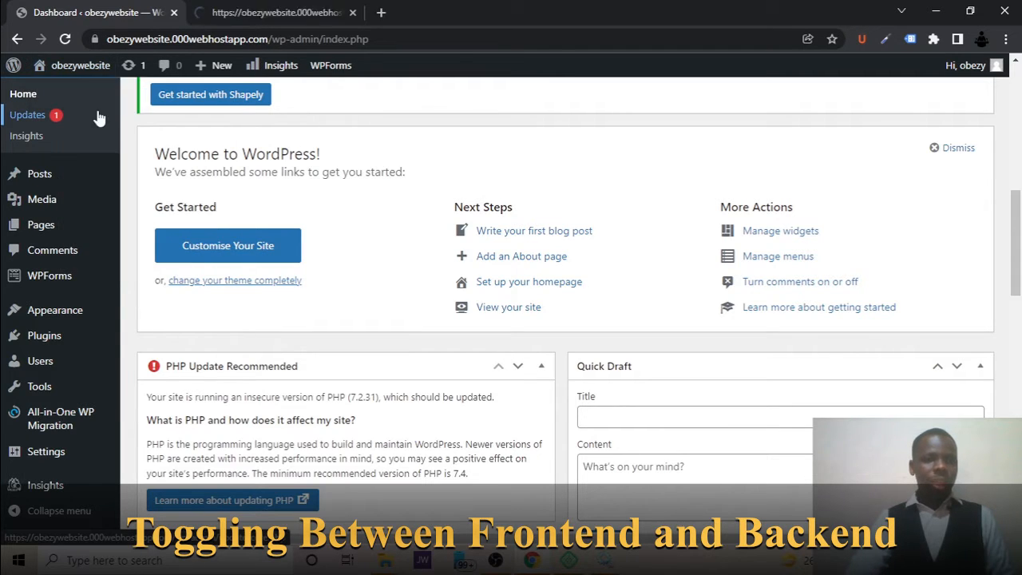
pyautogui.click(279, 8)
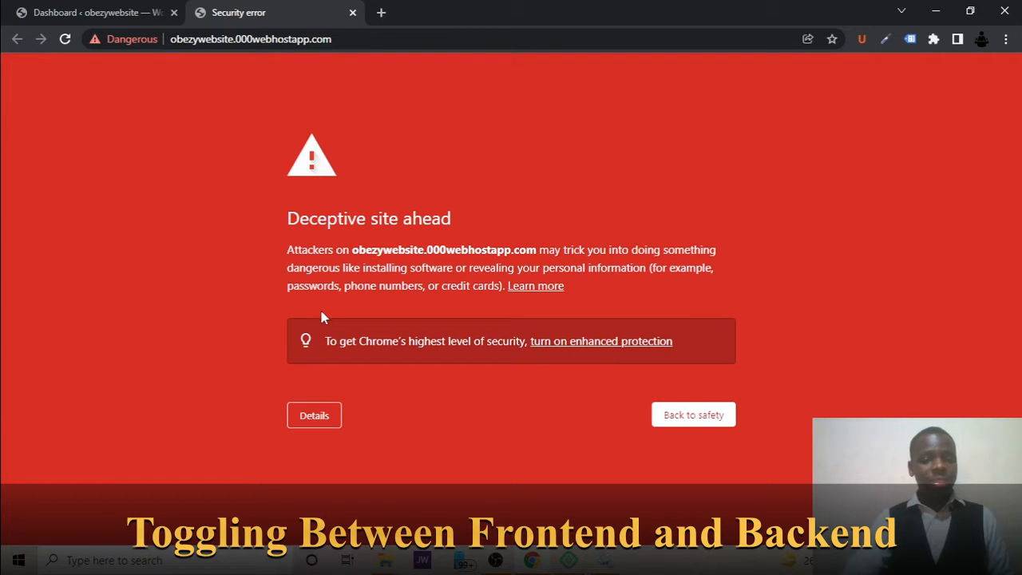
# Expand the details of the deceptive site warning and continue to the unsafe site.
pyautogui.click(314, 415)
pyautogui.scroll(-1, 318, 425)
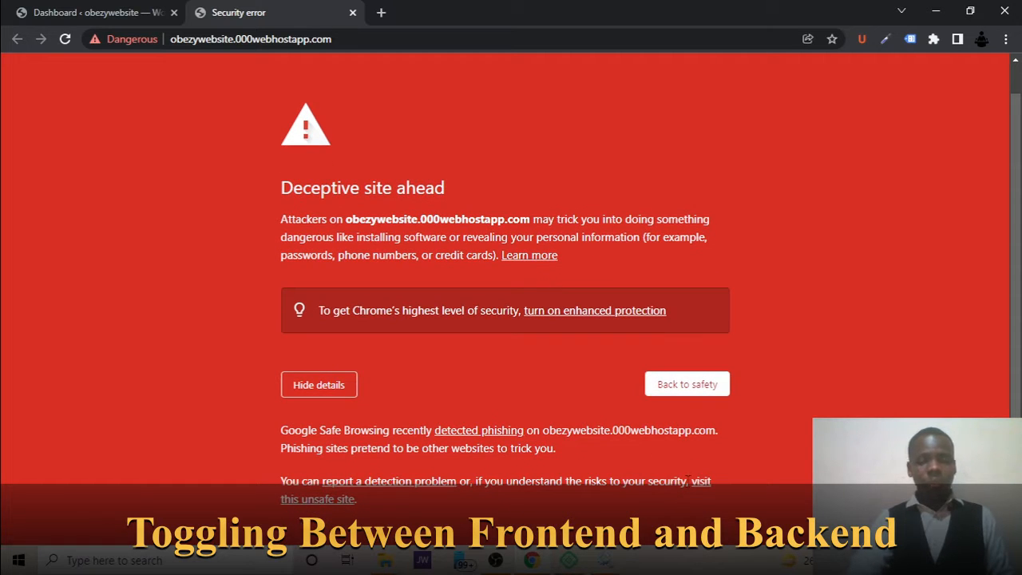
pyautogui.click(311, 499)
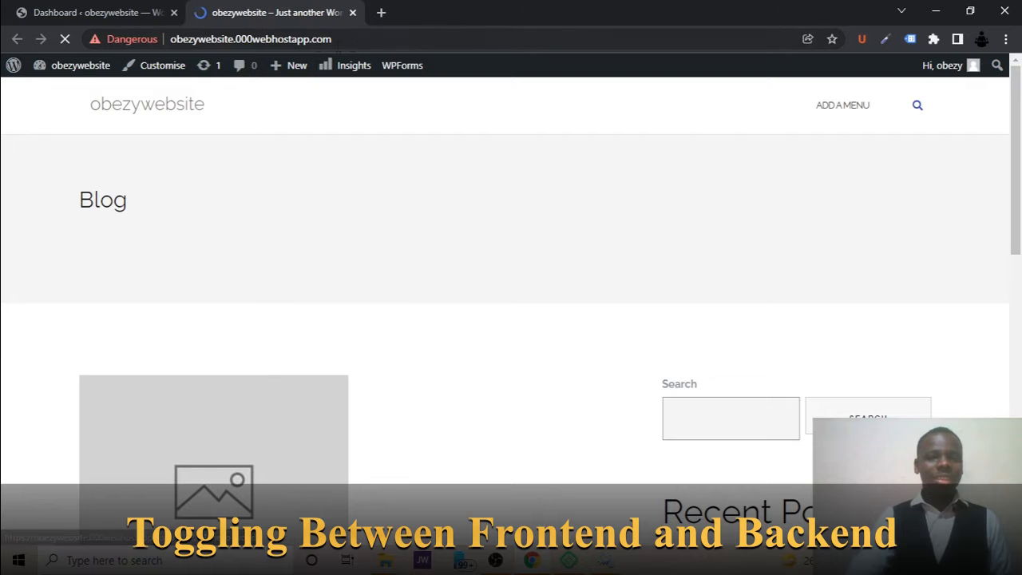
# Check the browser's security information for the site and look through the blog page down to the footer.
pyautogui.click(145, 46)
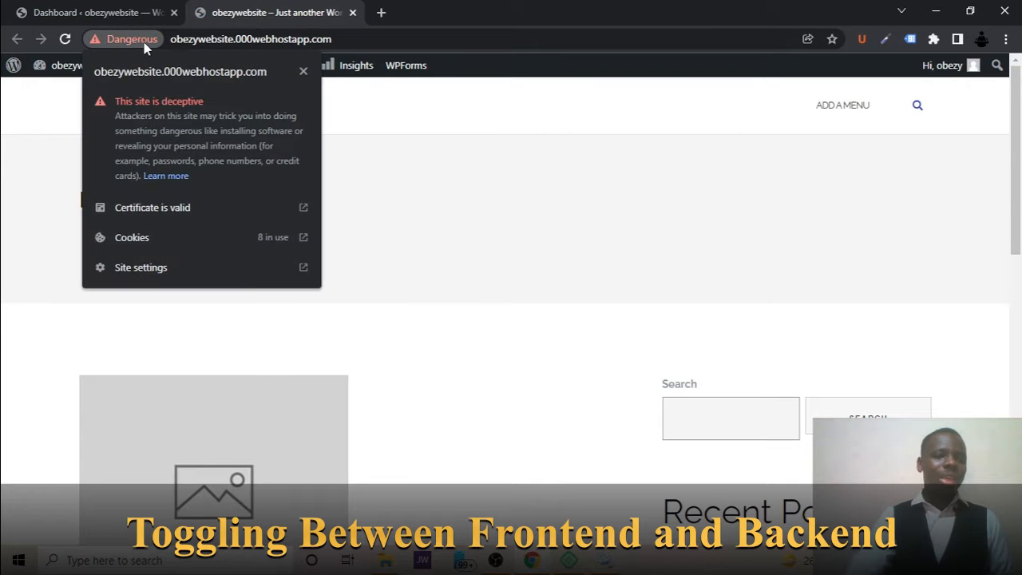
pyautogui.click(303, 72)
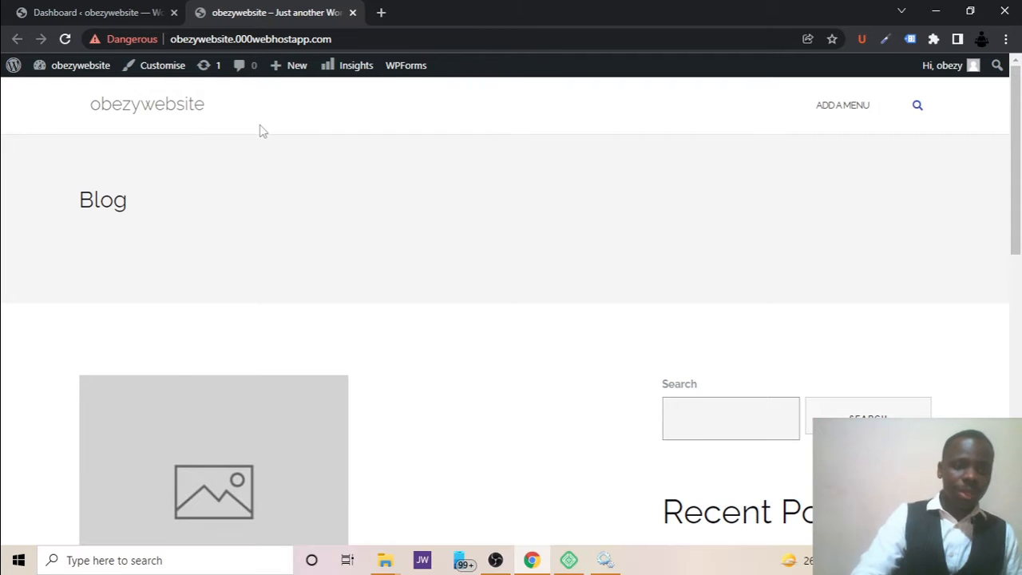
pyautogui.scroll(-5, 260, 130)
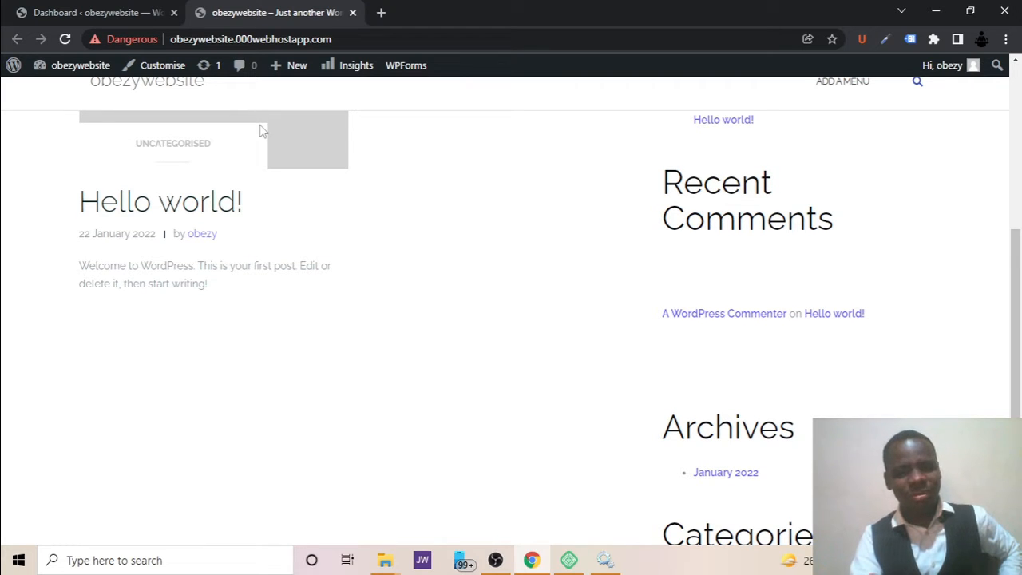
pyautogui.scroll(-3, 260, 130)
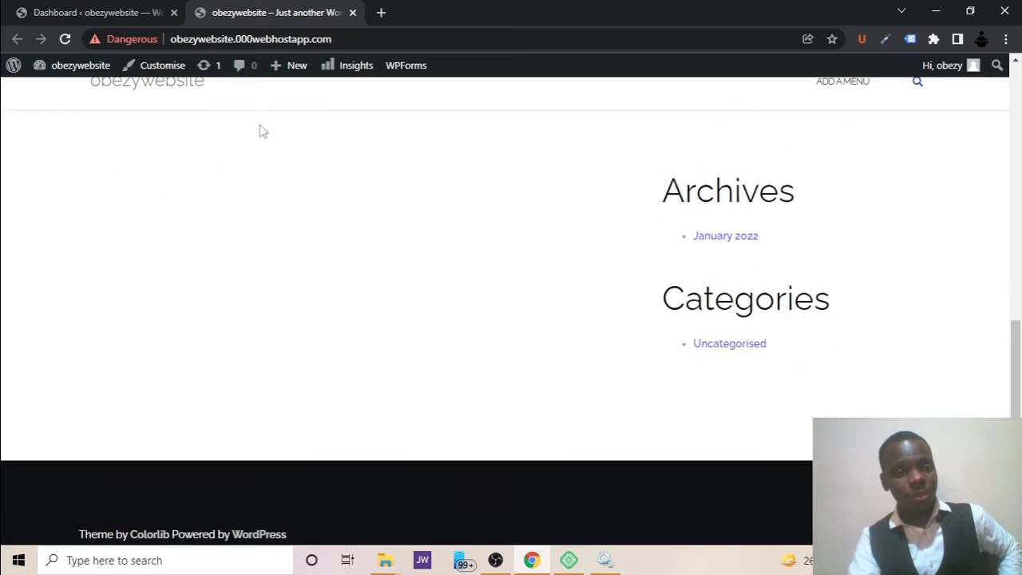
# Switch back and forth between the dashboard and front-end tabs, and highlight 000webhostapp.com in the dashboard's address.
pyautogui.click(119, 10)
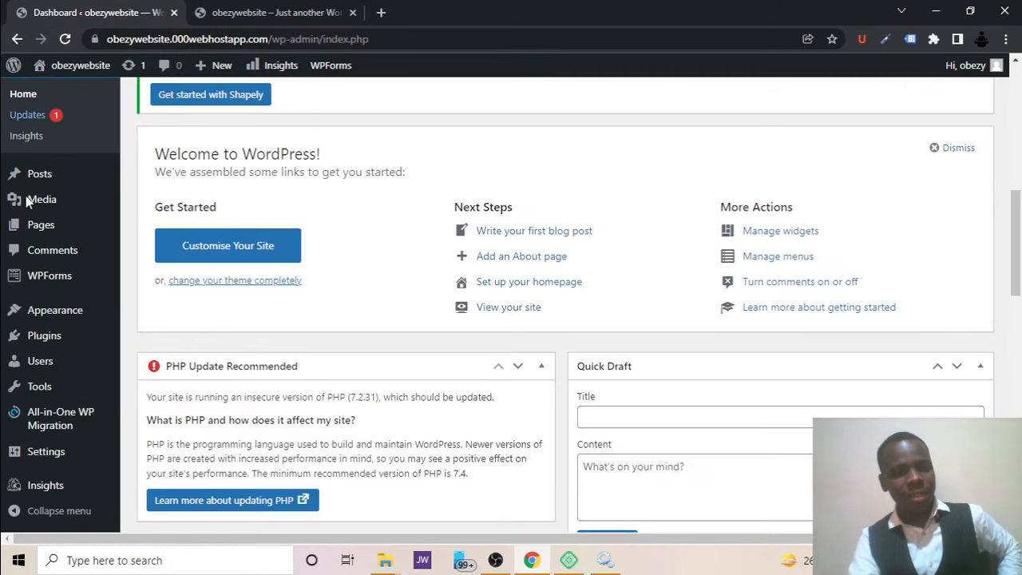
pyautogui.click(281, 7)
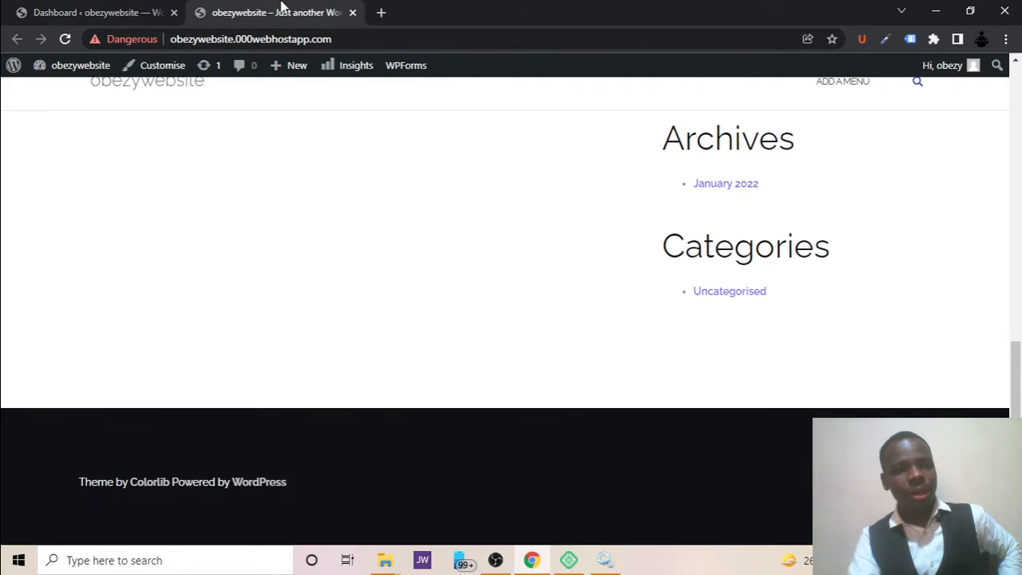
pyautogui.click(147, 6)
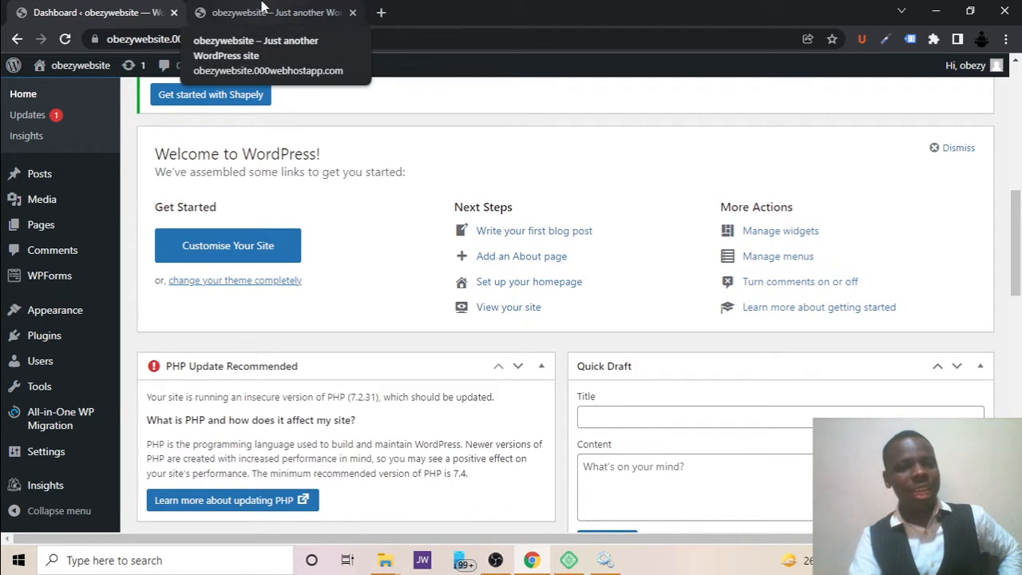
pyautogui.click(267, 14)
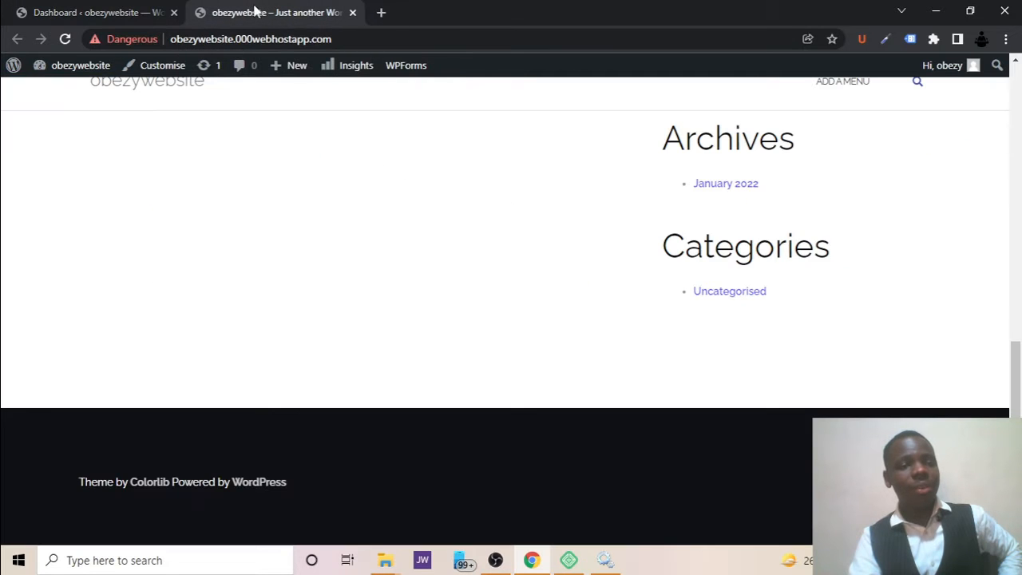
pyautogui.click(140, 7)
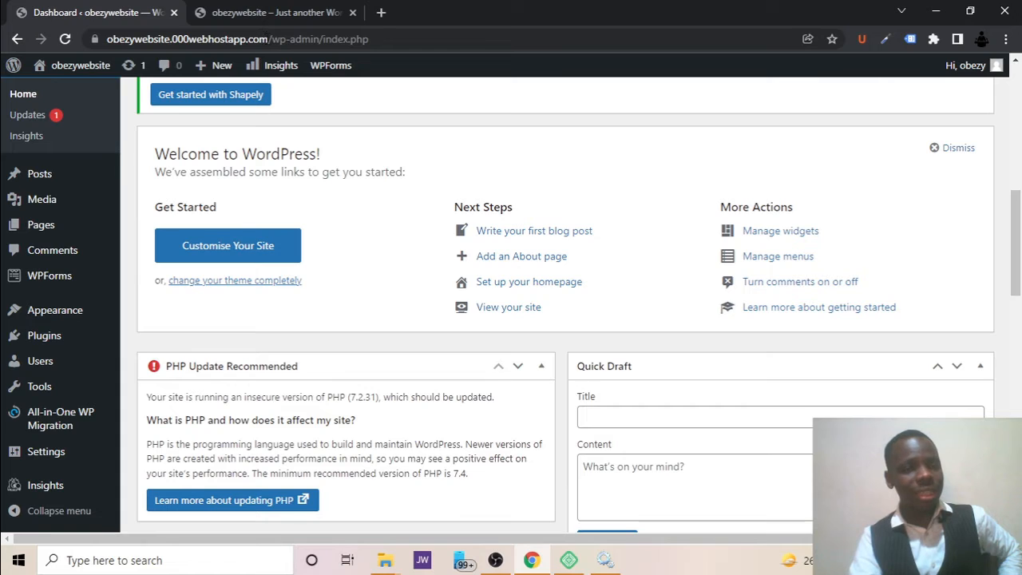
pyautogui.moveTo(268, 38); pyautogui.dragTo(172, 39)
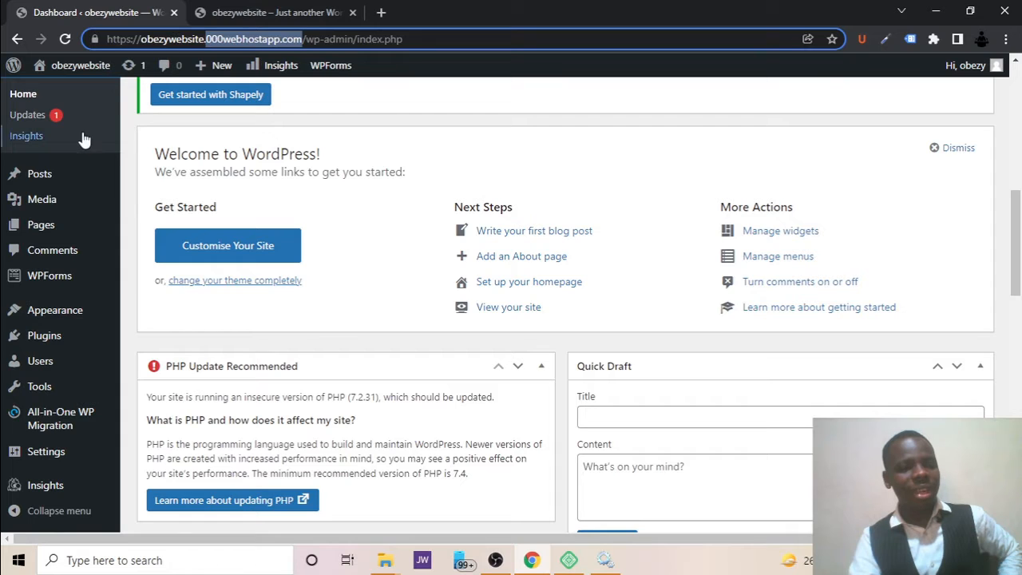
pyautogui.moveTo(68, 407)
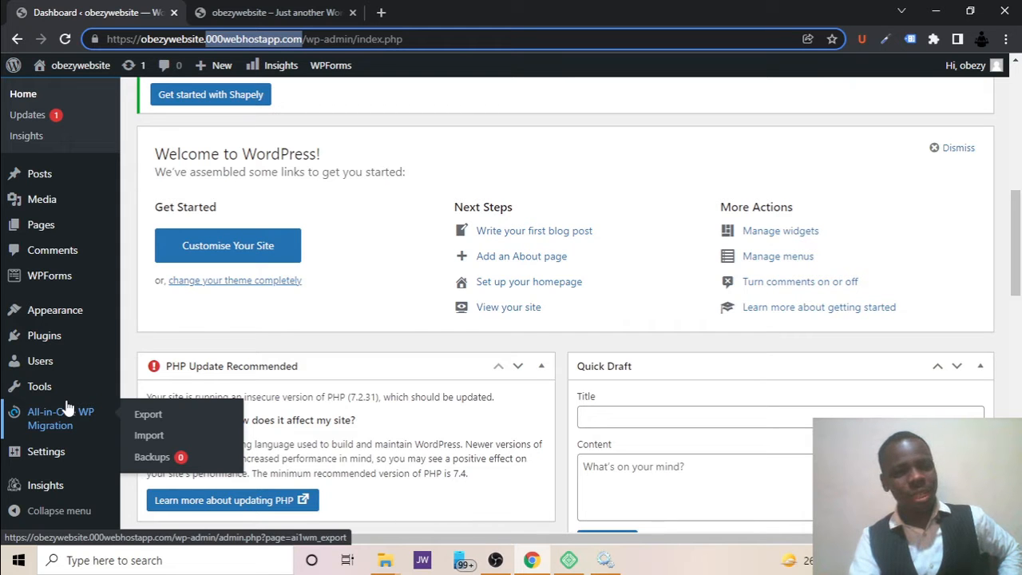
pyautogui.scroll(8, 27, 135)
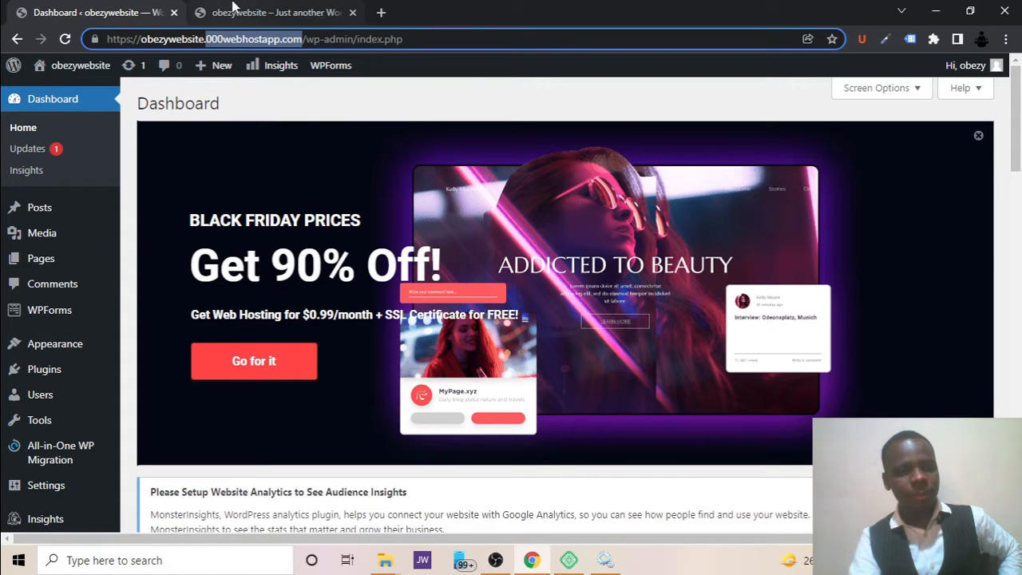
# Open the dashboard from the site's front end in a new tab, close the old dashboard tab and switch to the new one.
pyautogui.click(235, 10)
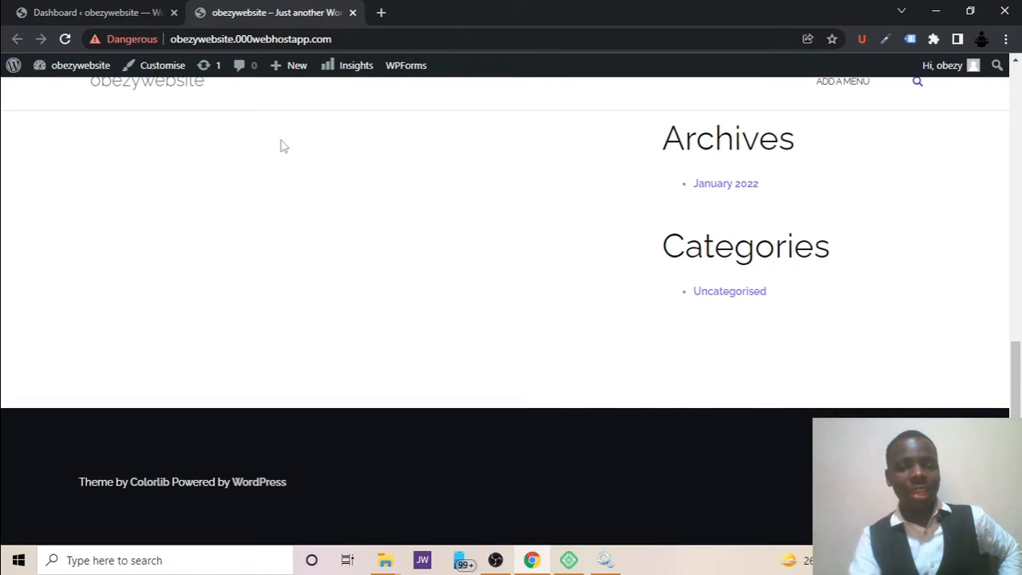
pyautogui.scroll(10, 280, 144)
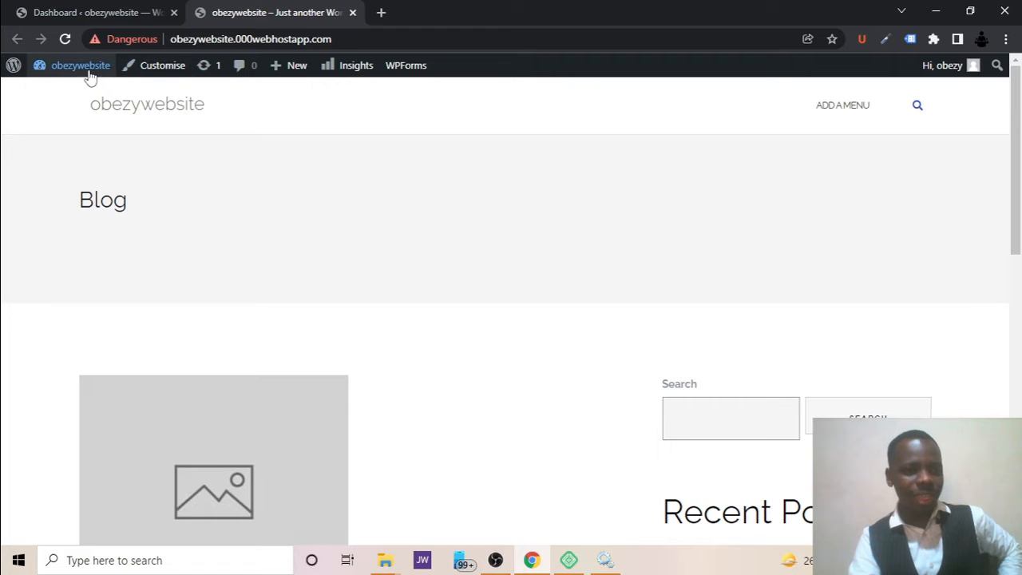
pyautogui.moveTo(90, 76)
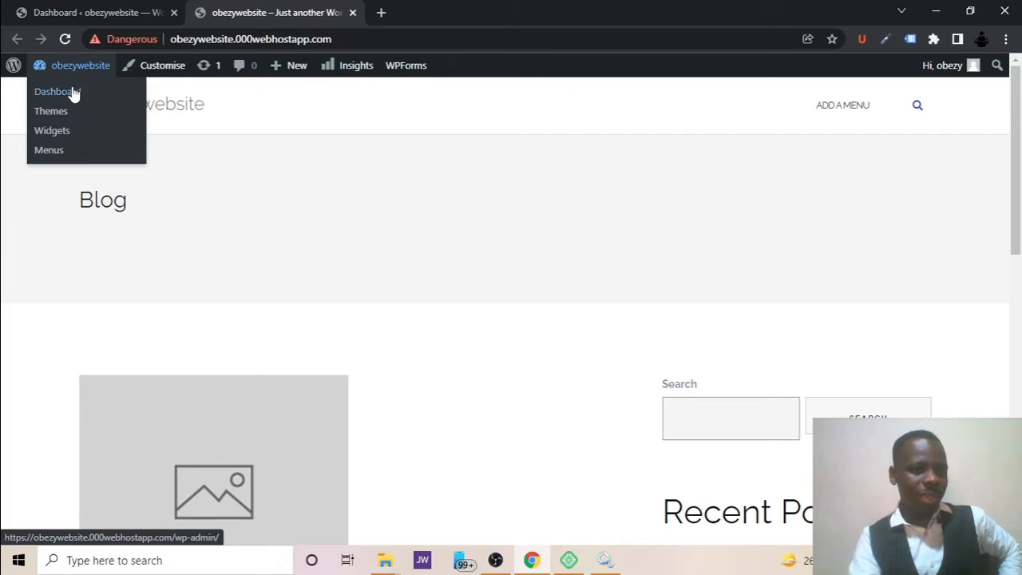
pyautogui.rightClick(70, 94)
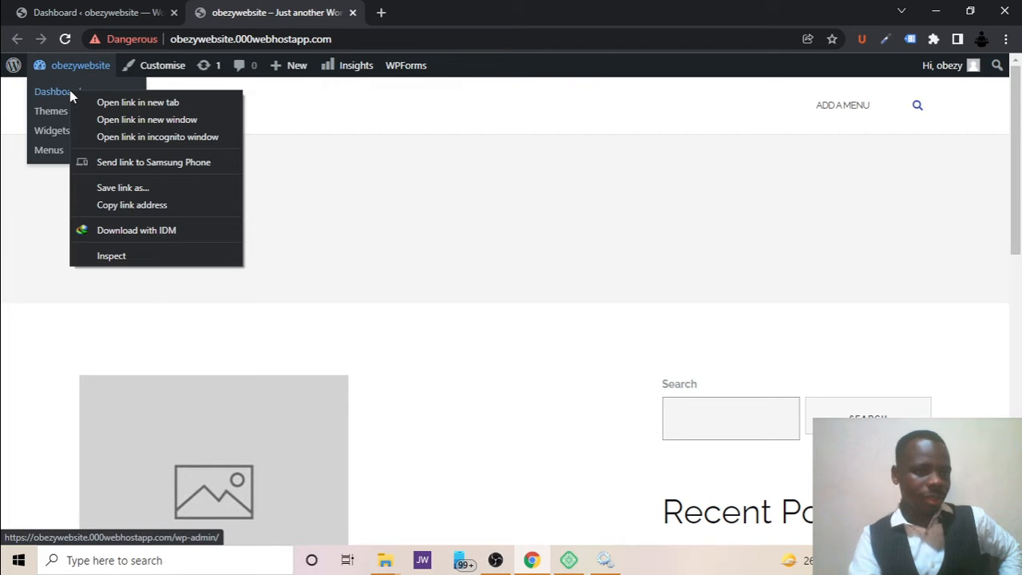
pyautogui.click(108, 103)
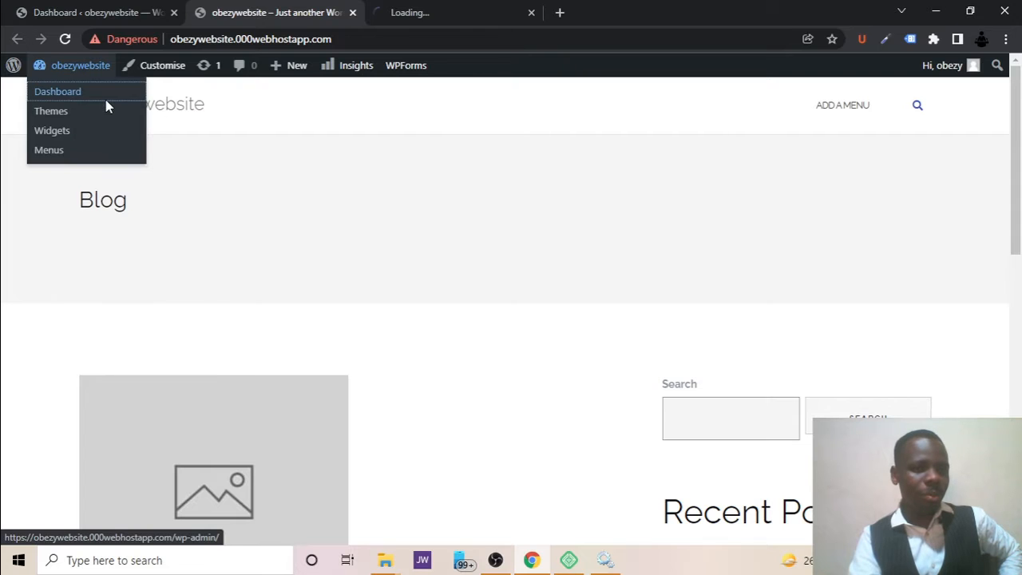
pyautogui.click(173, 13)
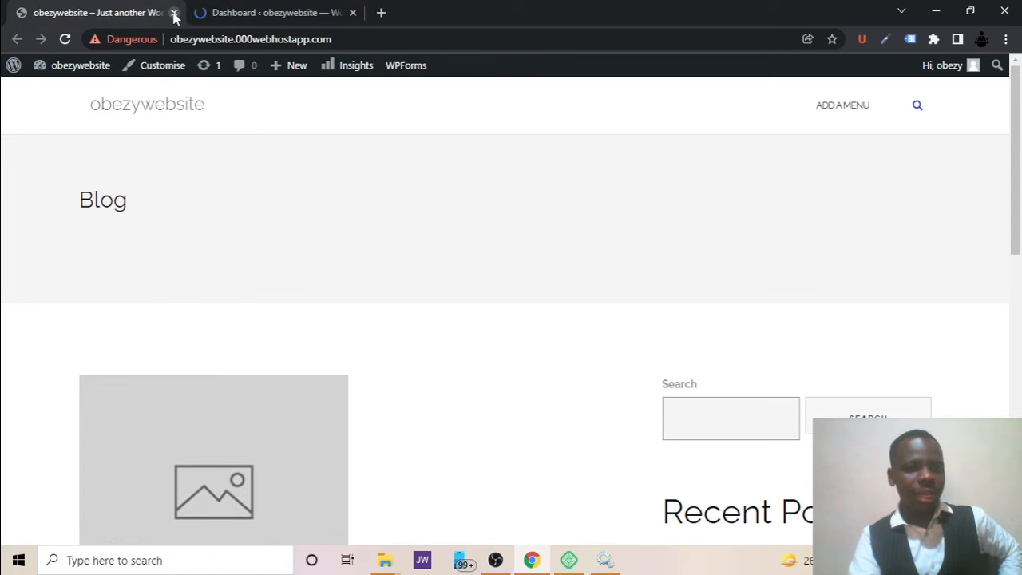
pyautogui.click(231, 8)
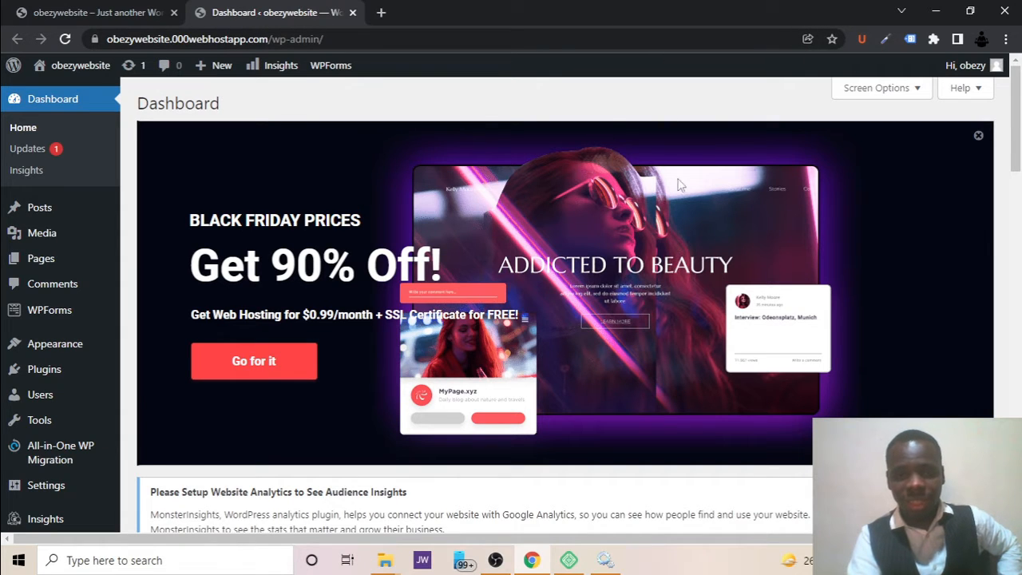
# Dismiss the Black Friday banner, the Welcome to Shapely notice and the Welcome to WordPress panel from the dashboard.
pyautogui.click(979, 137)
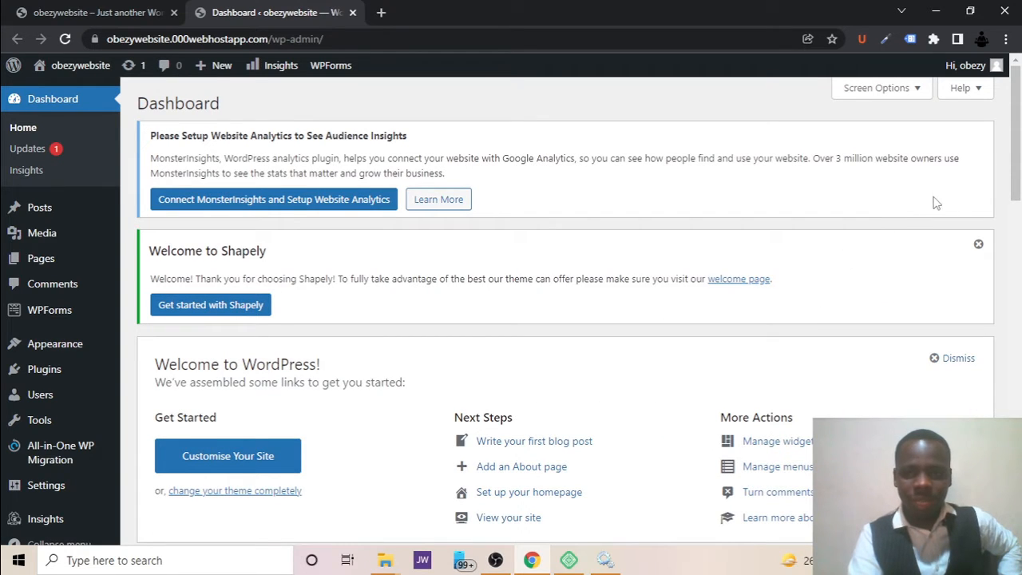
pyautogui.click(978, 245)
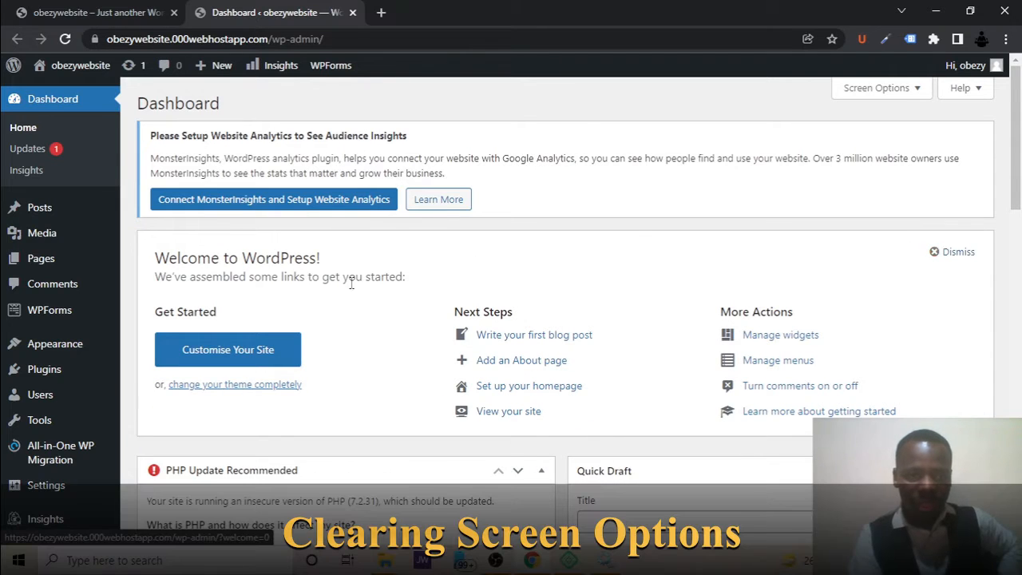
pyautogui.click(954, 253)
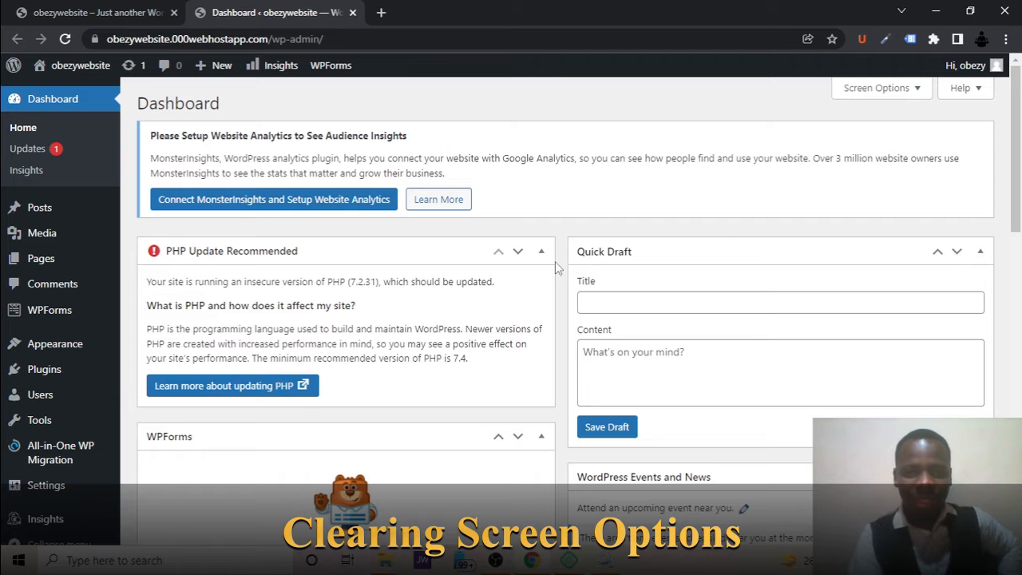
# Look through the dashboard's boxes and move the PHP Update Recommended box one place down, below WPForms.
pyautogui.scroll(-1, 628, 173)
pyautogui.scroll(-6, 628, 173)
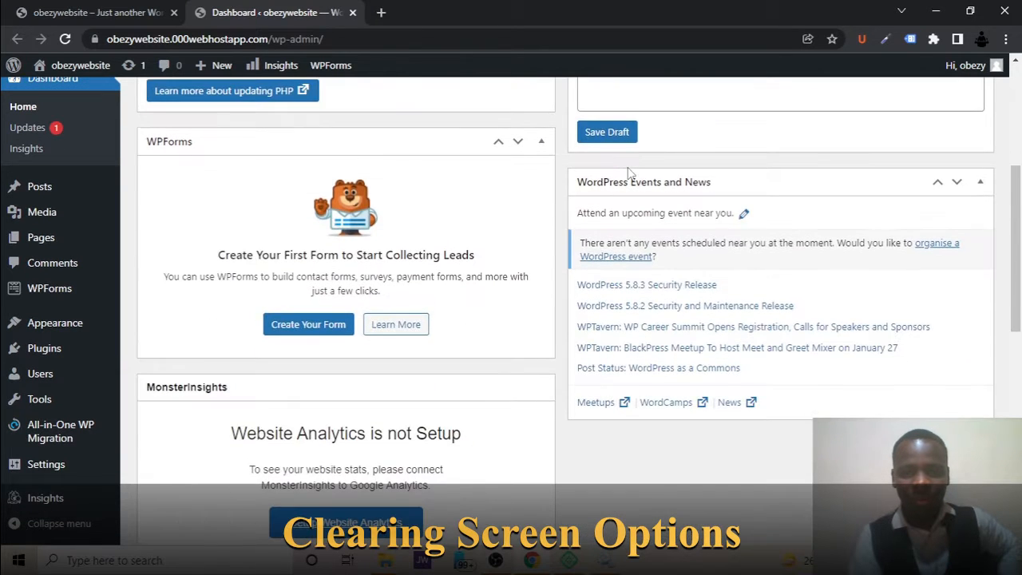
pyautogui.scroll(-4, 630, 174)
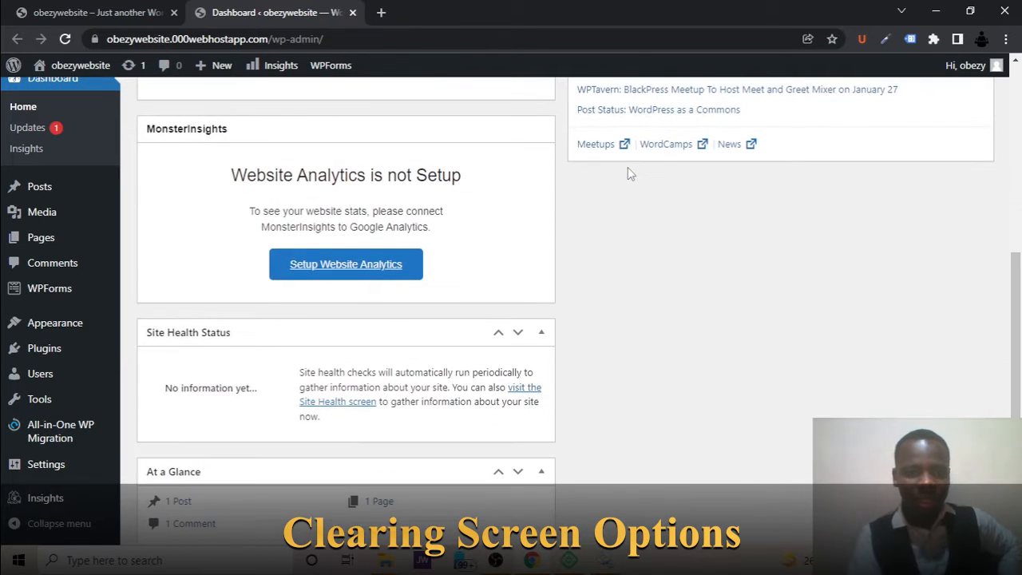
pyautogui.scroll(-1, 411, 331)
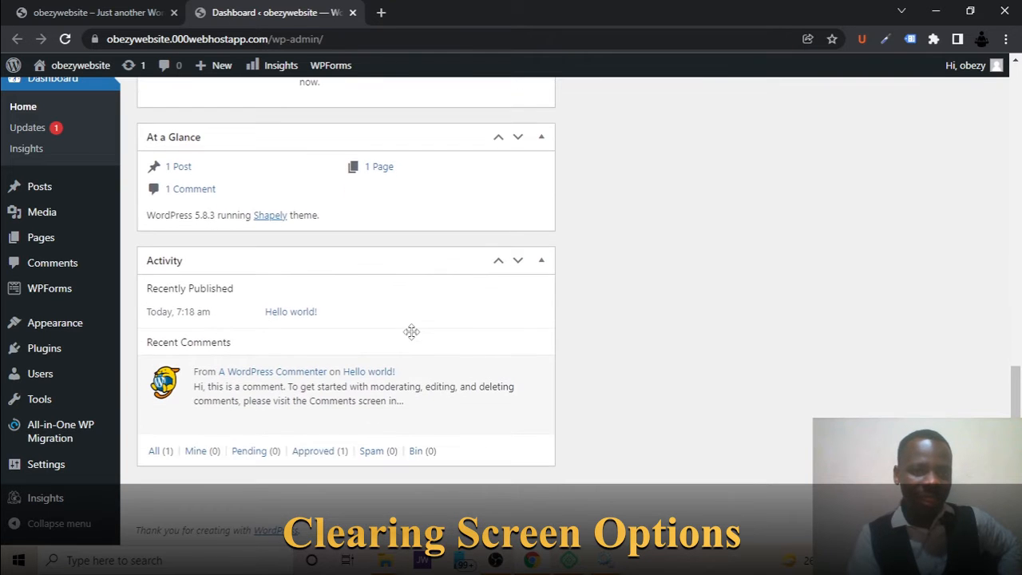
pyautogui.scroll(12, 411, 332)
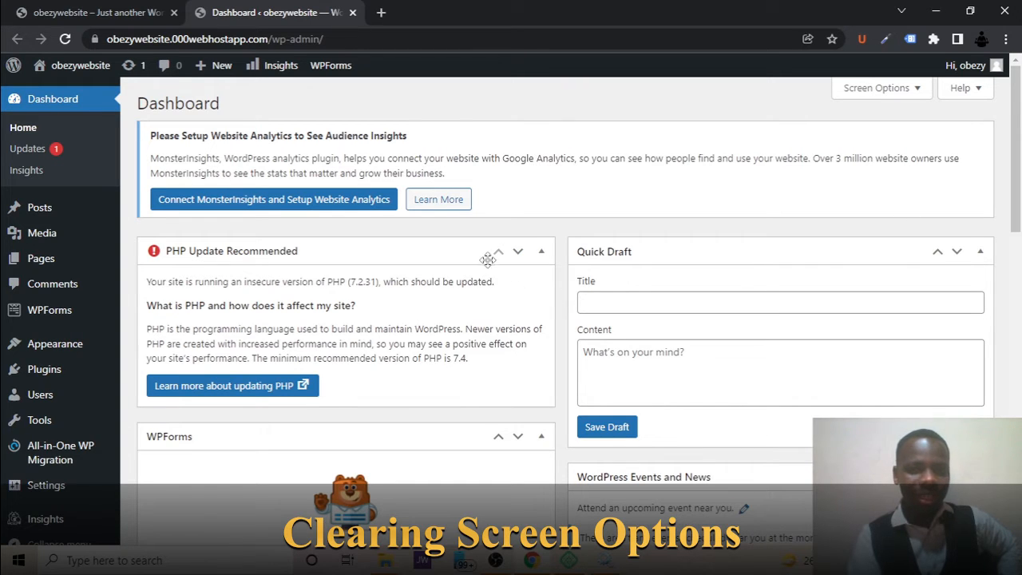
pyautogui.click(517, 254)
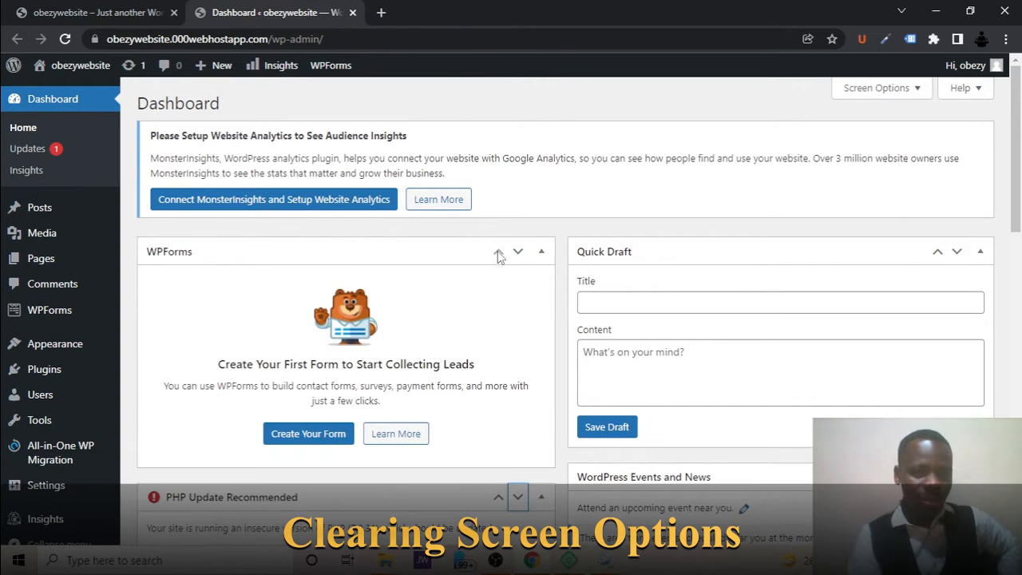
pyautogui.scroll(-3, 517, 383)
pyautogui.scroll(3, 515, 383)
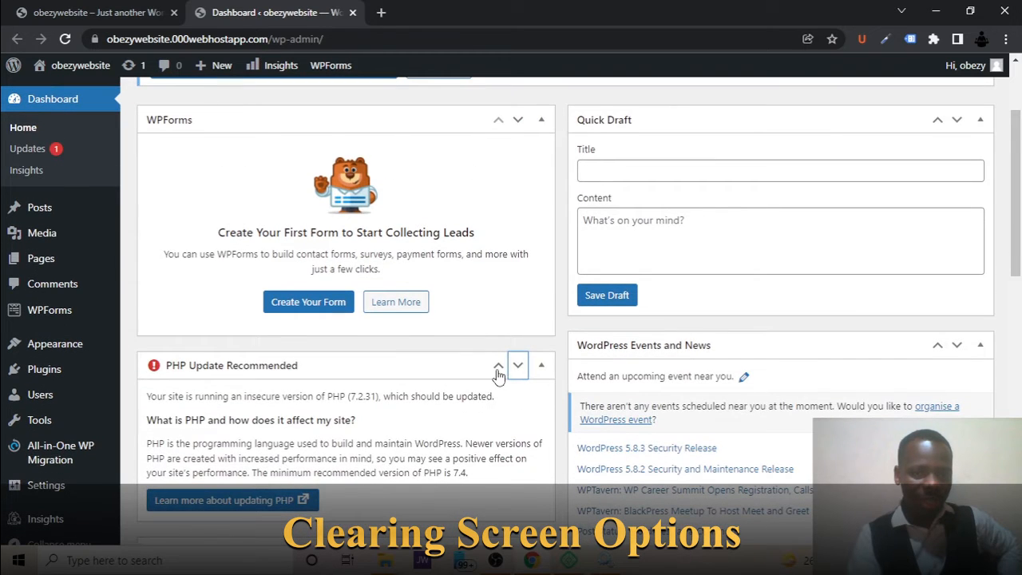
# Move the PHP Update Recommended box back up one place, above WPForms.
pyautogui.click(497, 363)
pyautogui.scroll(2, 498, 375)
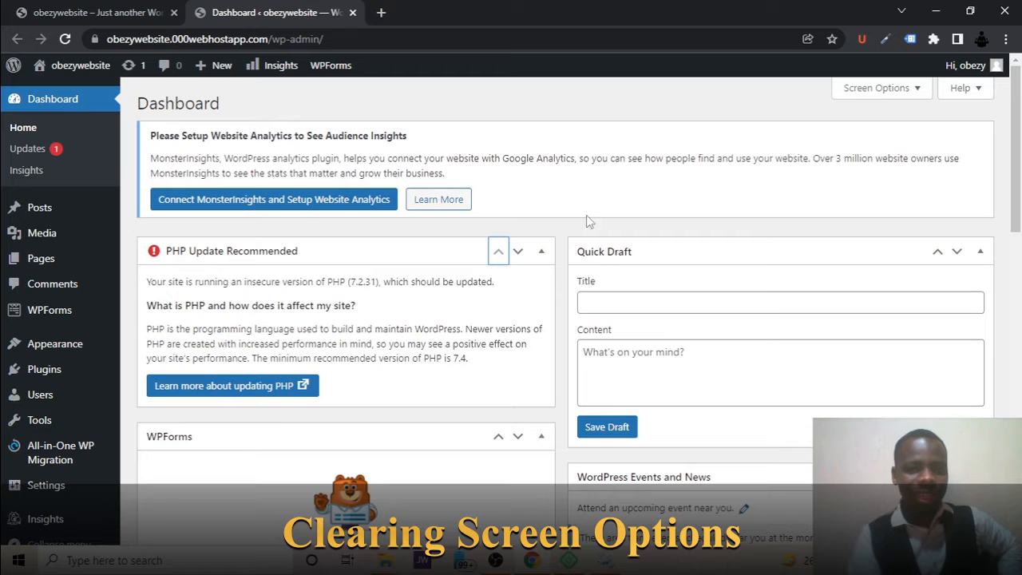
# Open the dashboard's screen options and switch the Welcome panel on and off again.
pyautogui.click(903, 93)
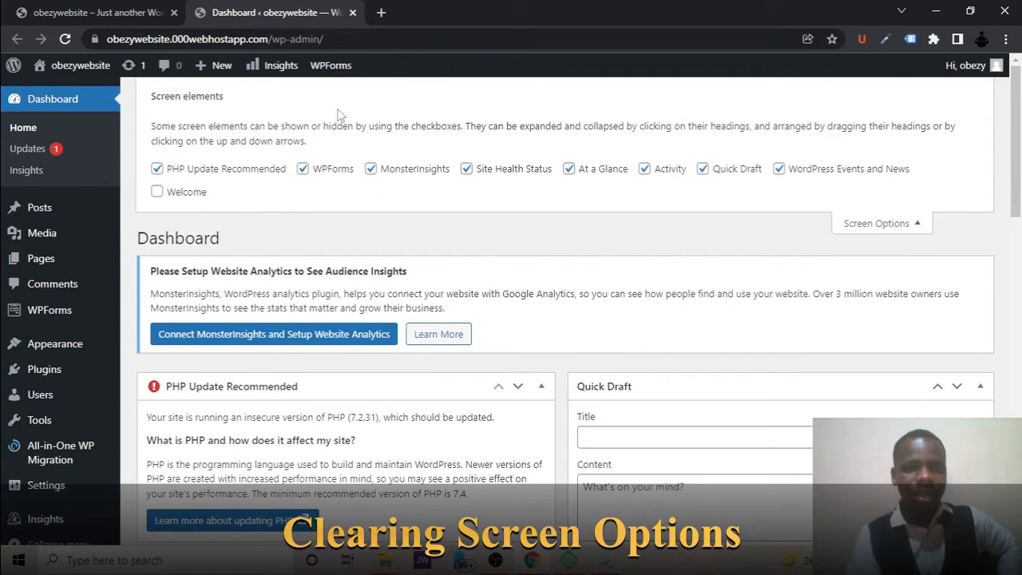
pyautogui.click(191, 196)
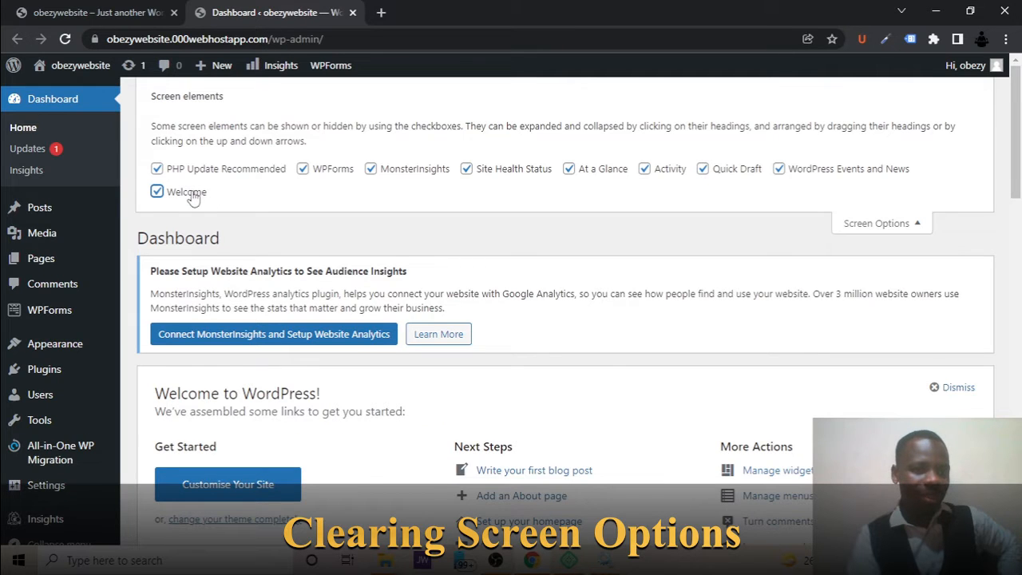
pyautogui.click(190, 193)
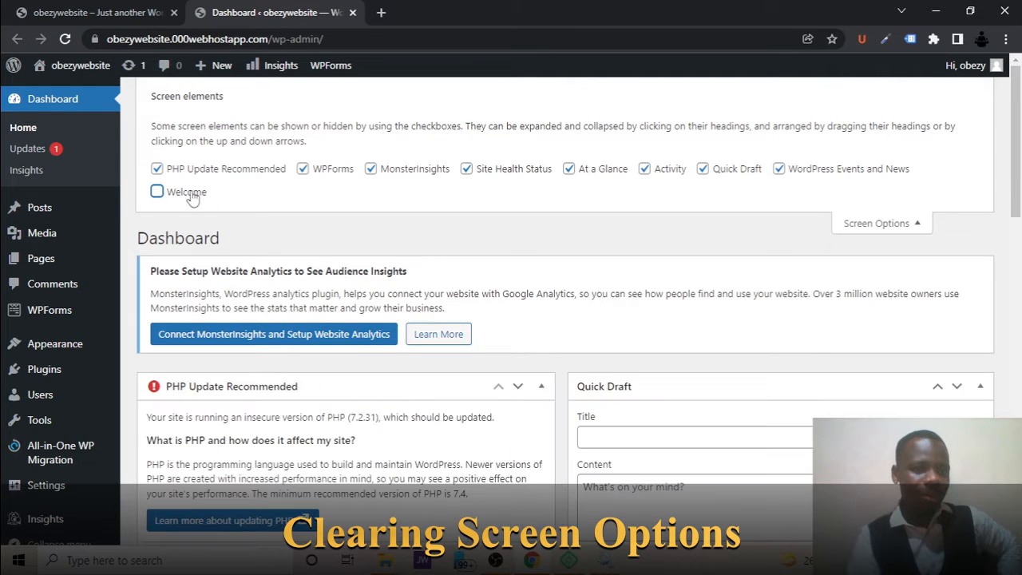
# Hide all the remaining dashboard boxes, from PHP Update Recommended through WordPress Events and News, and close the screen options.
pyautogui.click(157, 169)
pyautogui.click(334, 172)
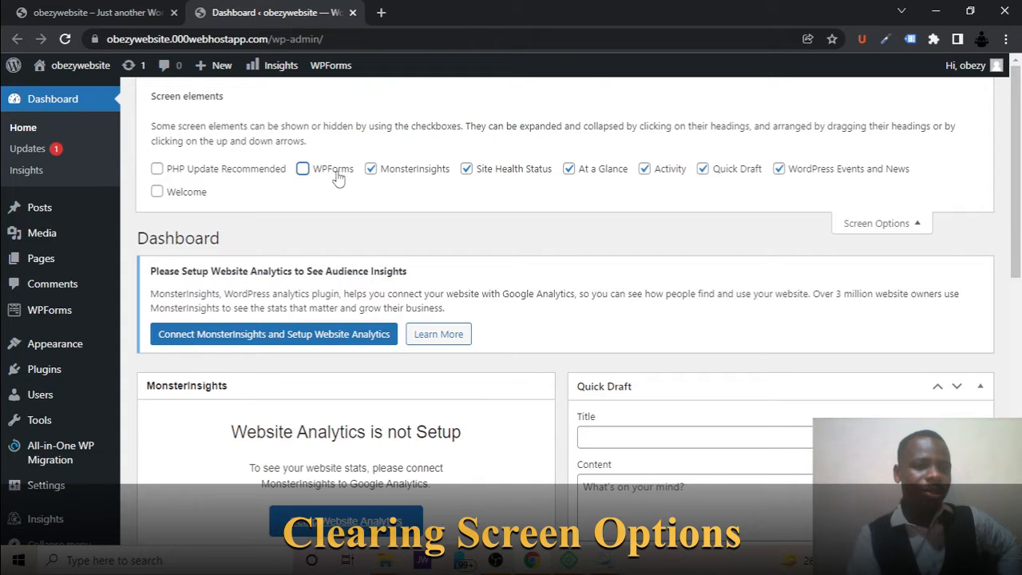
pyautogui.click(398, 179)
pyautogui.click(468, 170)
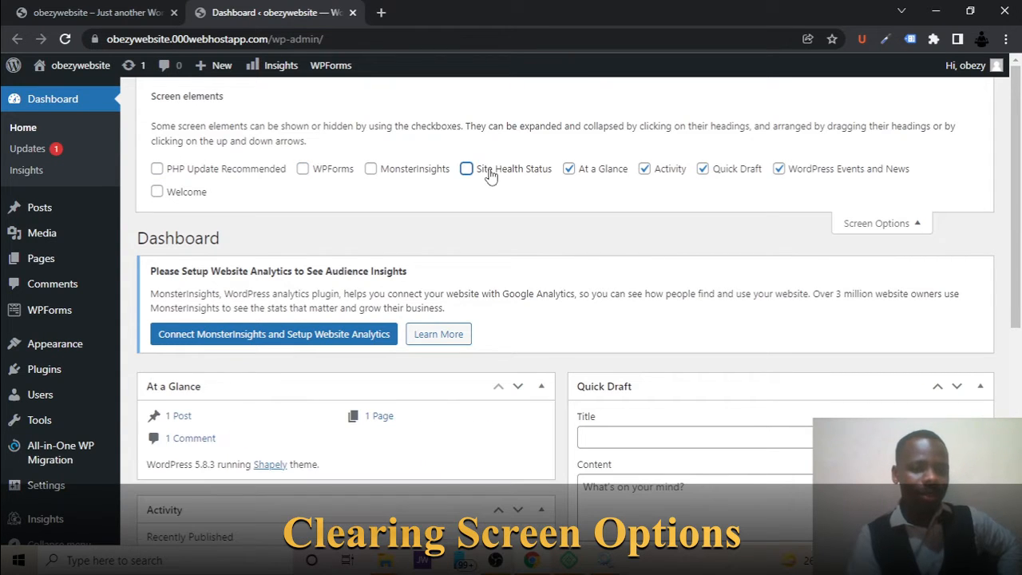
pyautogui.click(569, 170)
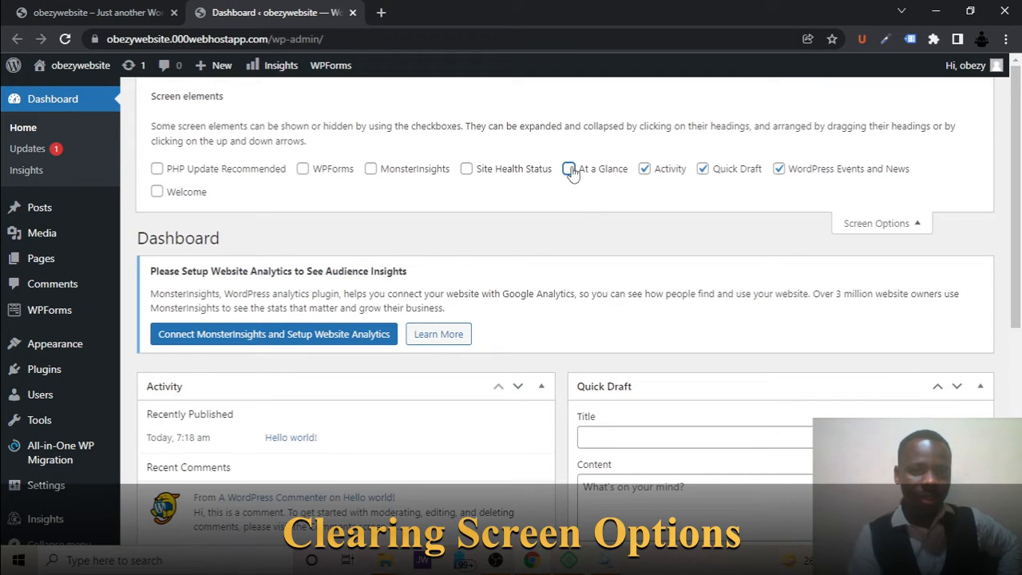
pyautogui.click(671, 174)
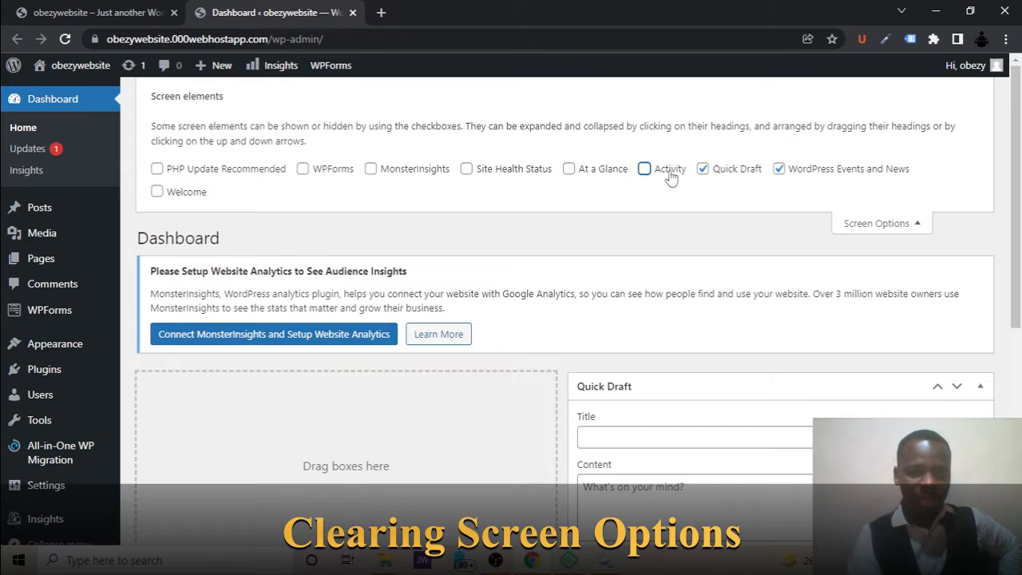
pyautogui.click(729, 174)
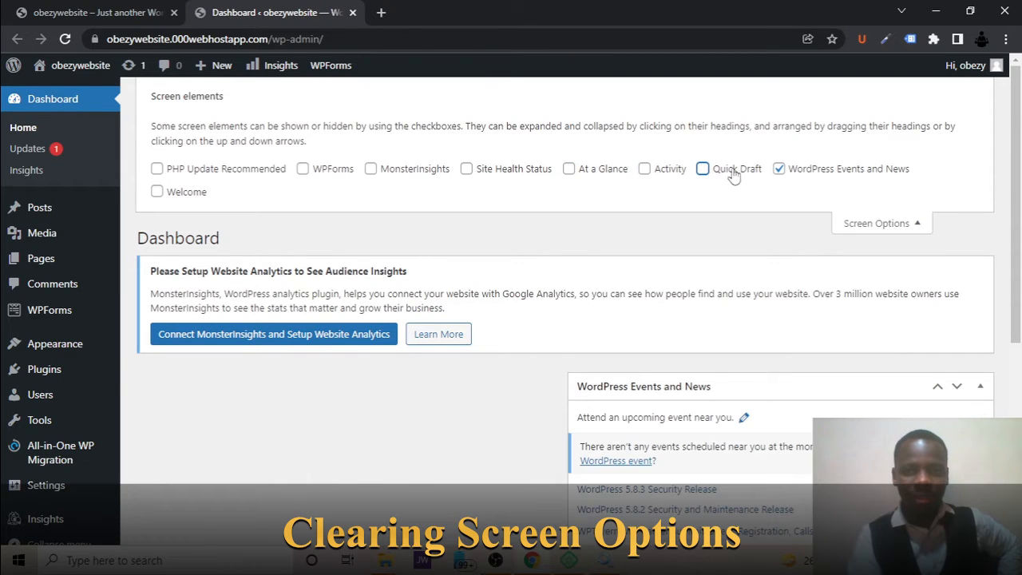
pyautogui.click(804, 177)
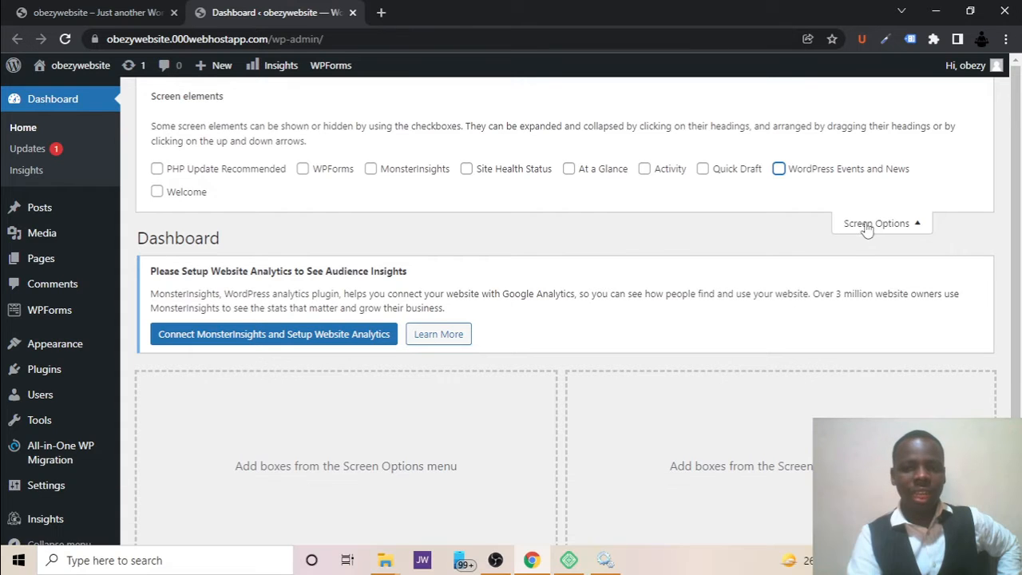
pyautogui.click(868, 225)
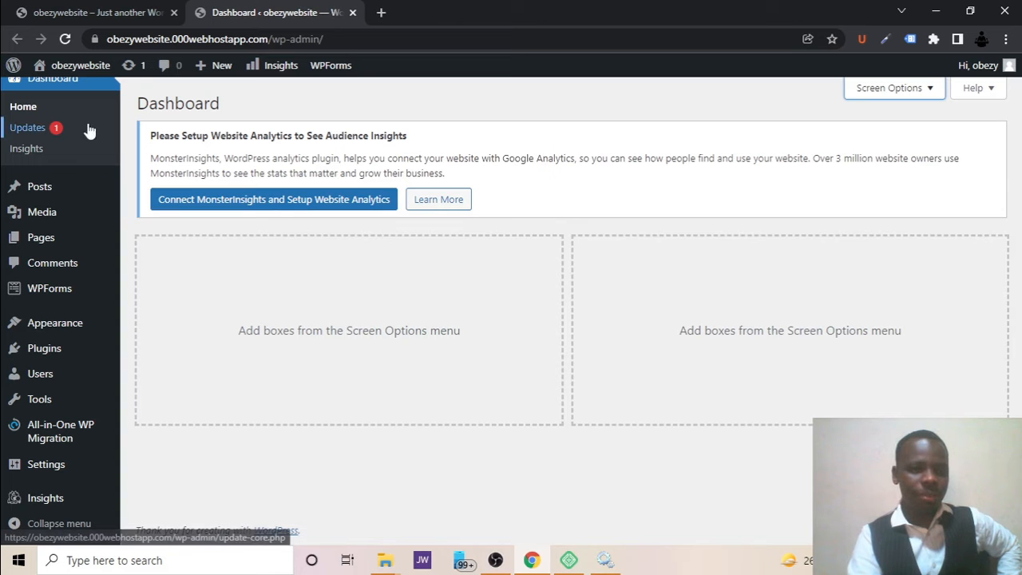
# Open the WordPress Updates page, proceeding past the browser's deceptive site warning to the site.
pyautogui.click(42, 132)
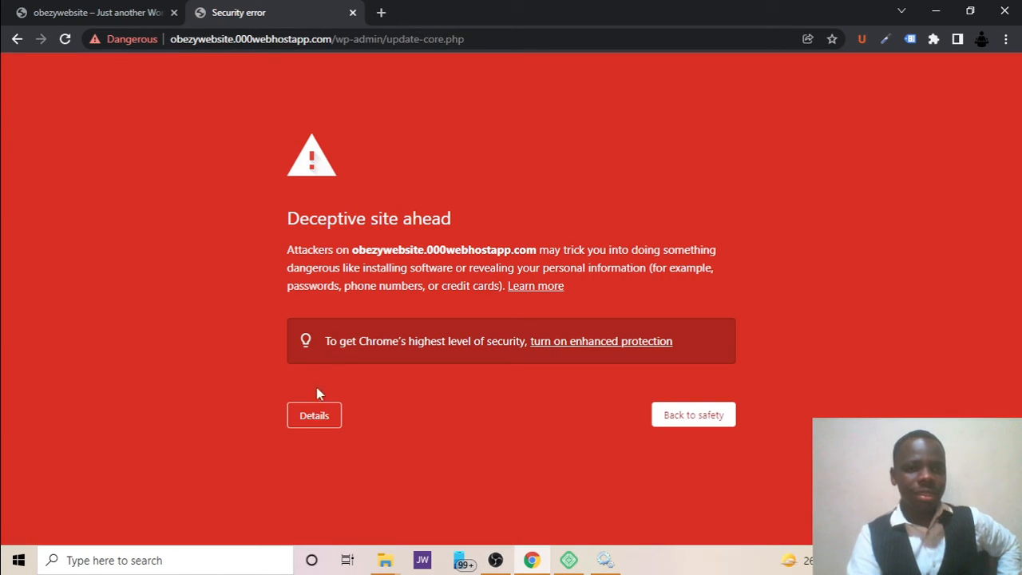
pyautogui.click(314, 416)
pyautogui.scroll(-1, 312, 469)
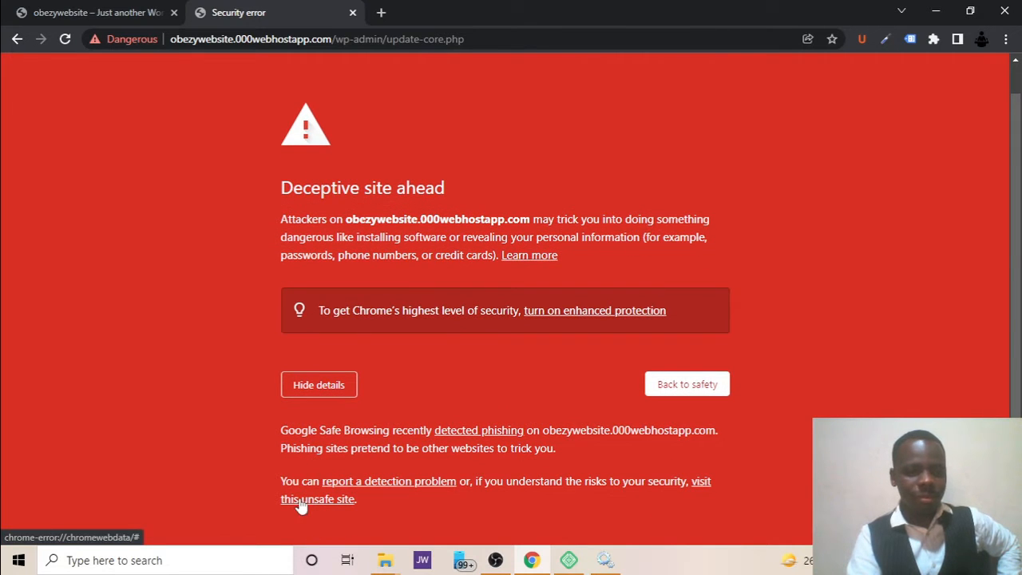
pyautogui.click(302, 503)
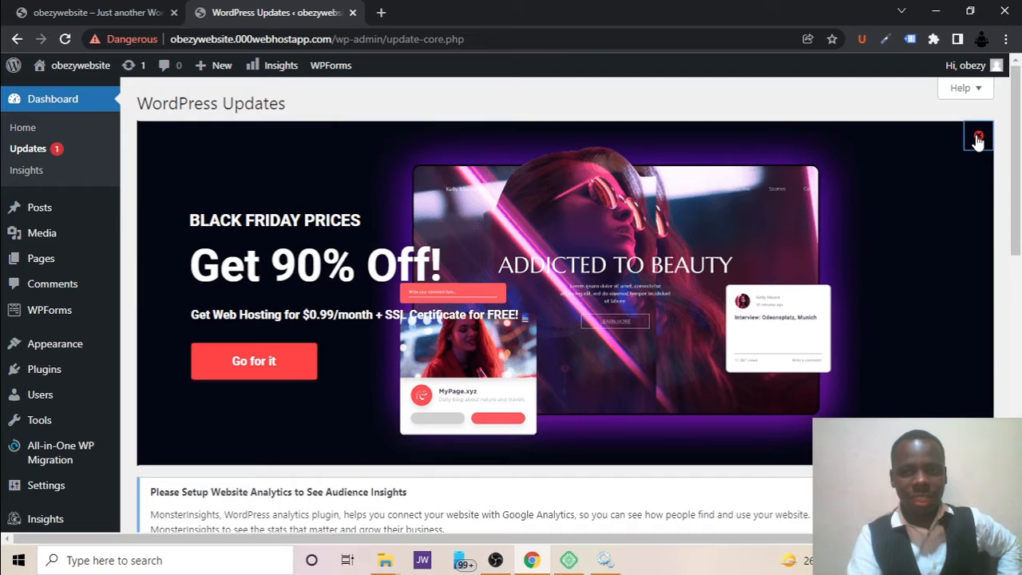
# Dismiss the Black Friday banner and look through the update status of WordPress, plugins, themes and translations.
pyautogui.click(977, 138)
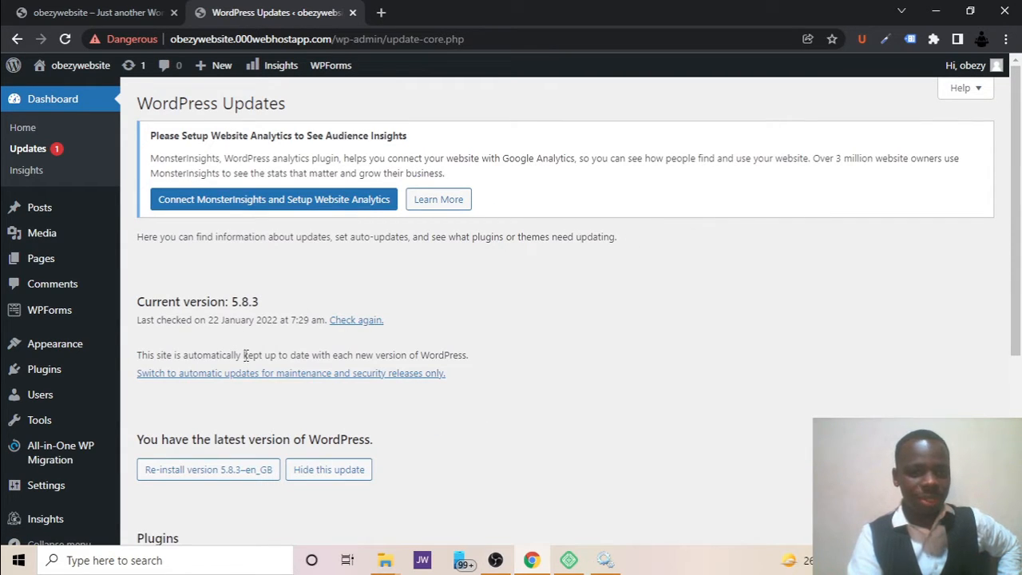
pyautogui.scroll(-4, 396, 318)
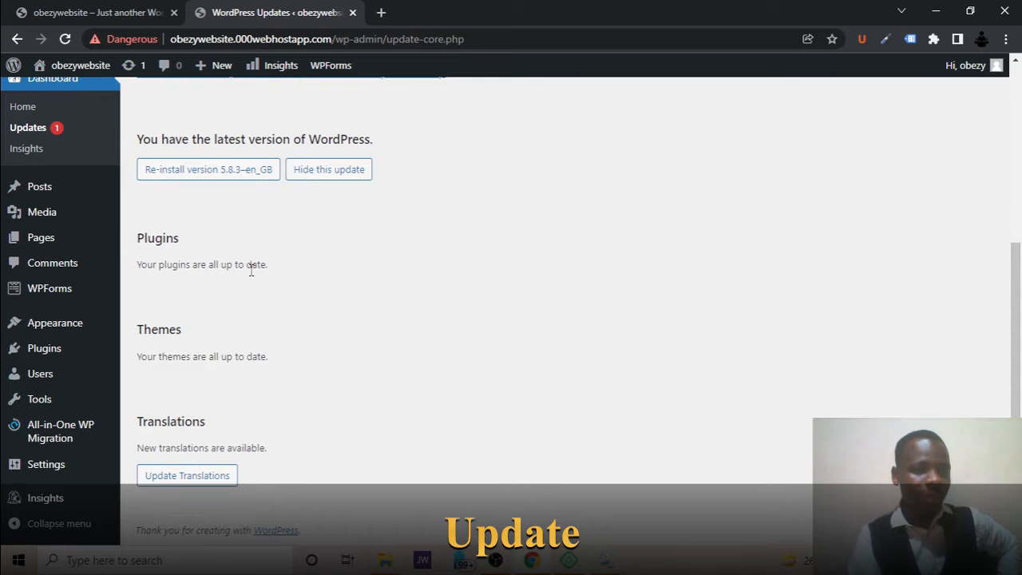
pyautogui.scroll(3, 252, 263)
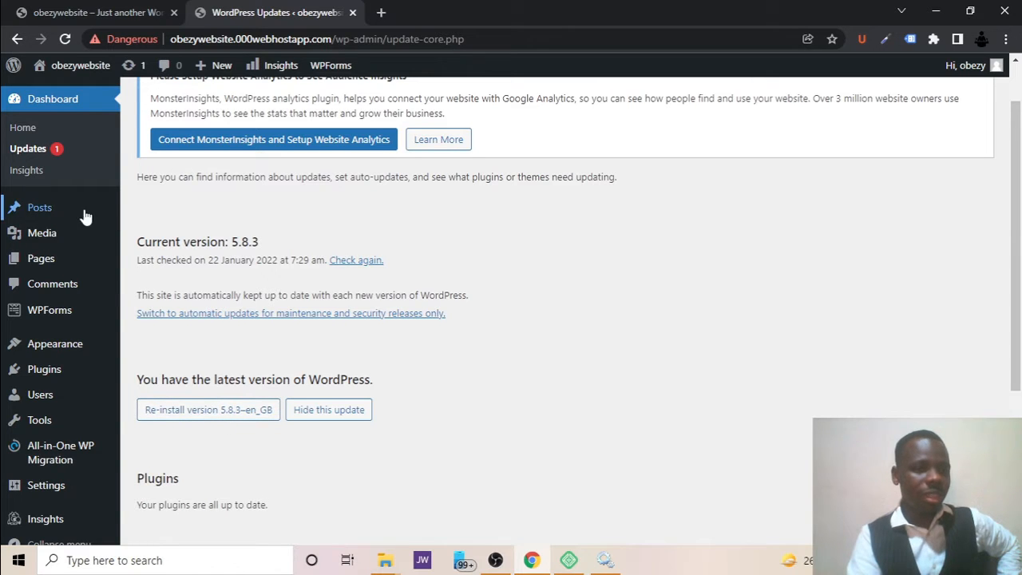
# Open the MonsterInsights reports and look over the admin submenus for Posts, Pages, Appearance, Plugins, Settings and Dashboard.
pyautogui.click(30, 179)
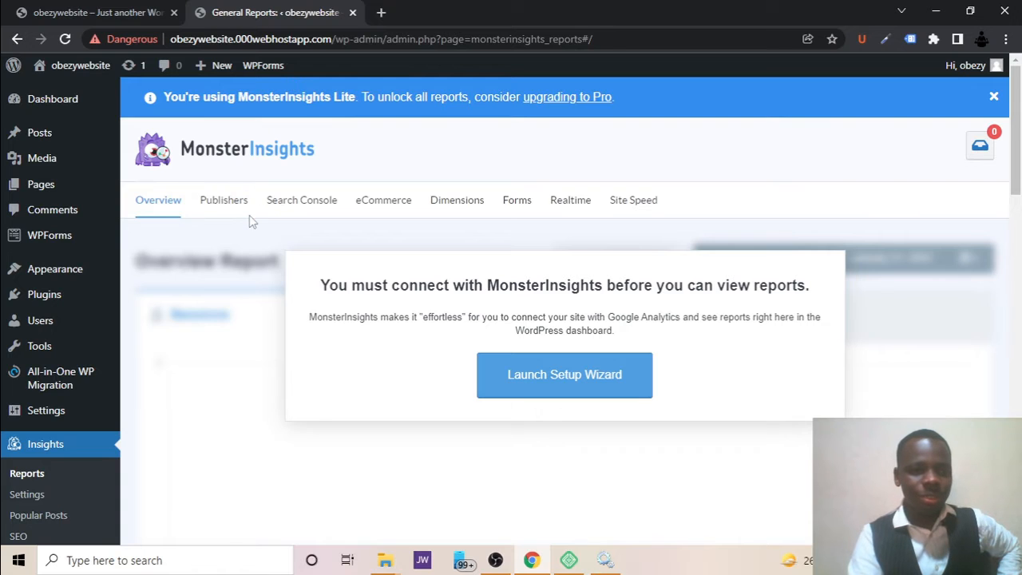
pyautogui.moveTo(80, 190)
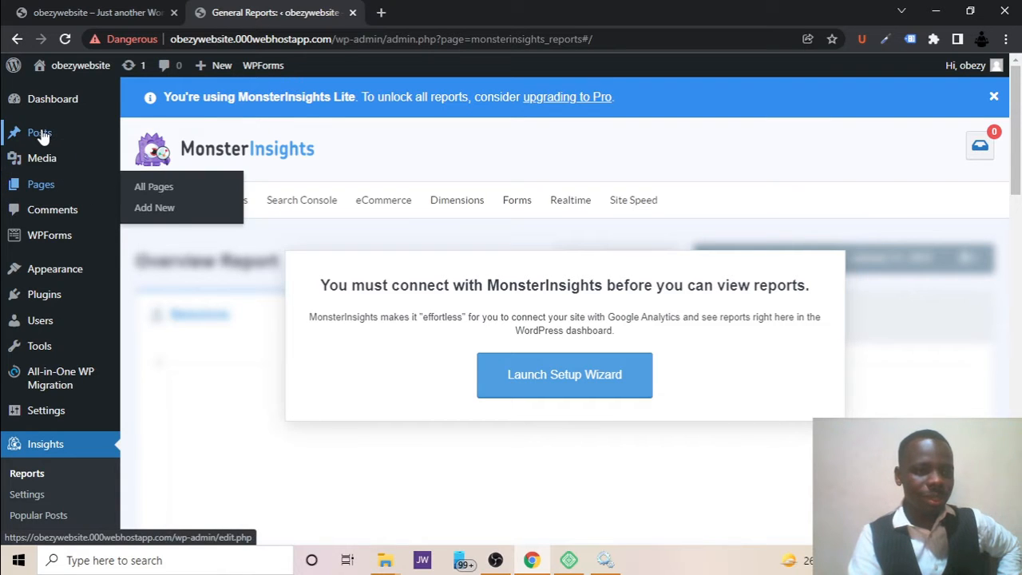
pyautogui.moveTo(39, 136)
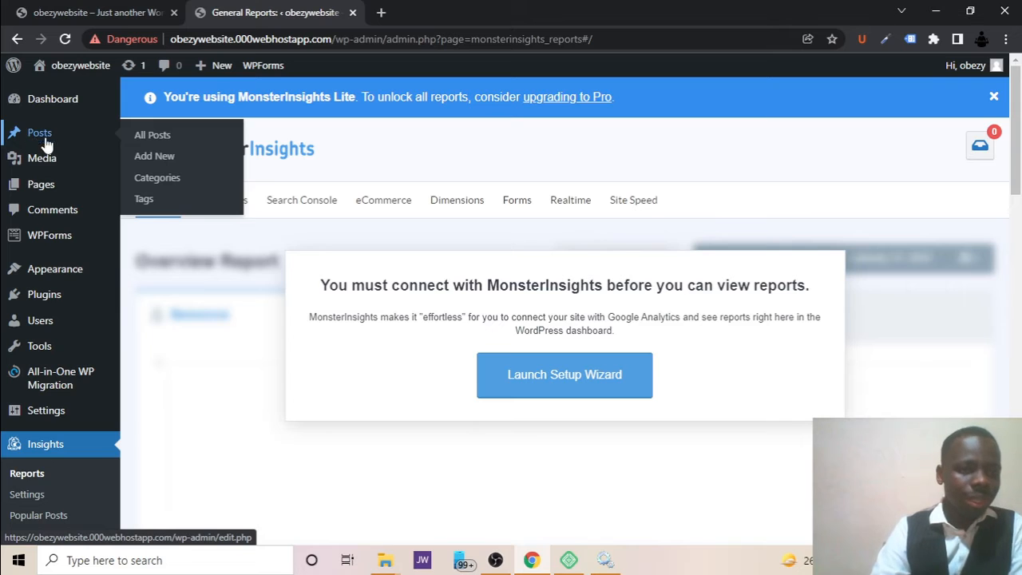
pyautogui.moveTo(46, 198)
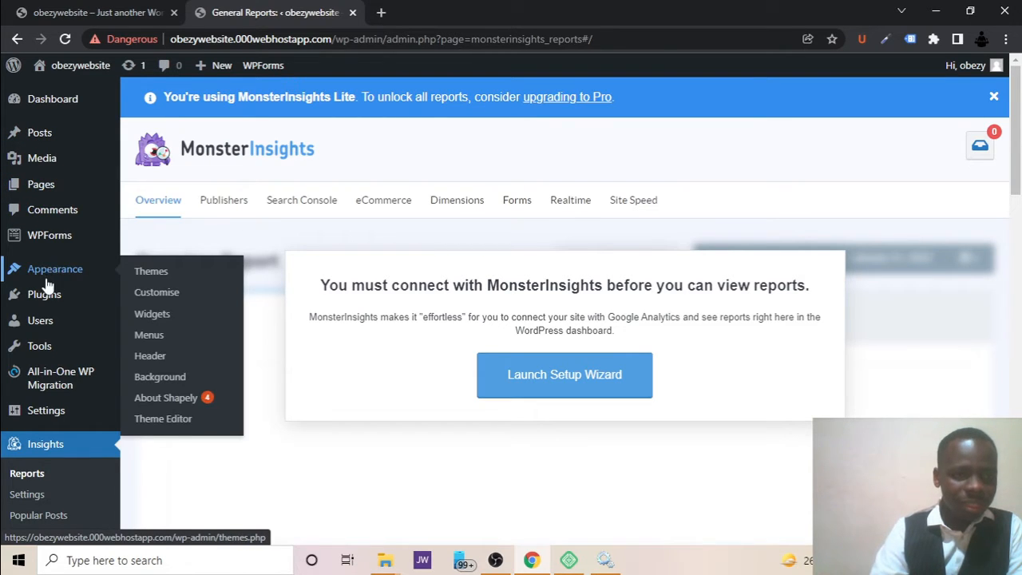
pyautogui.moveTo(46, 307)
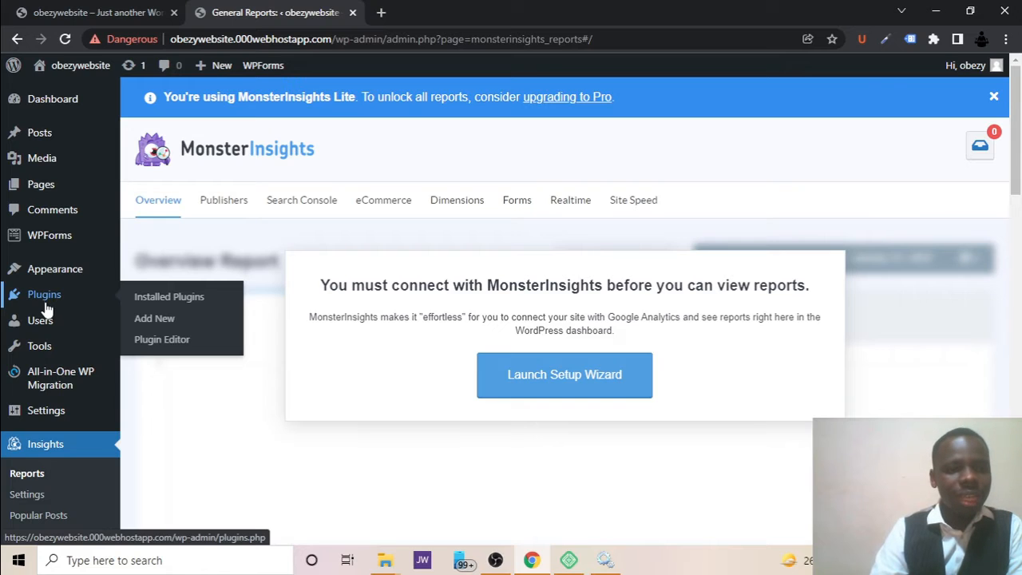
pyautogui.moveTo(44, 410)
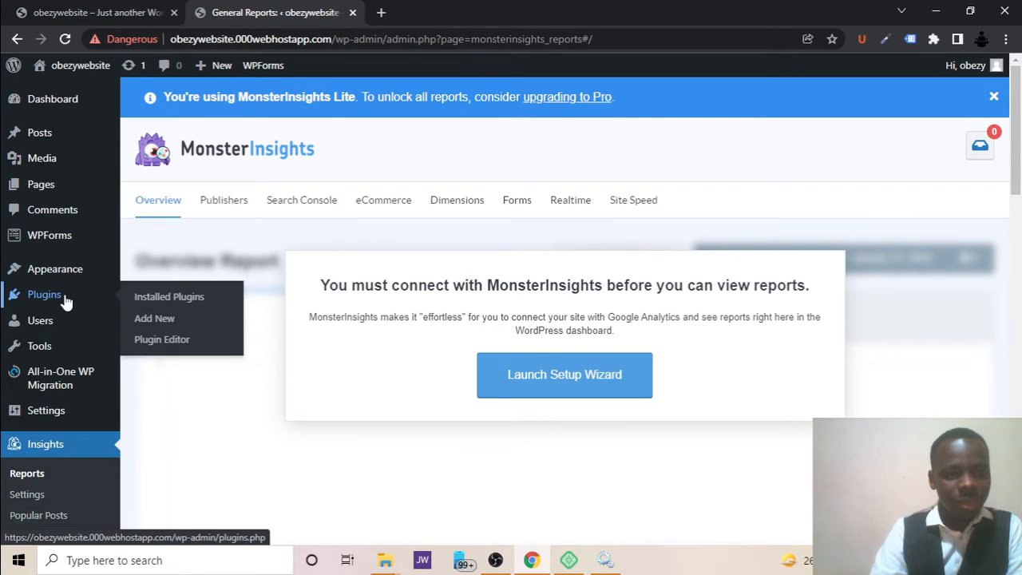
pyautogui.moveTo(71, 423)
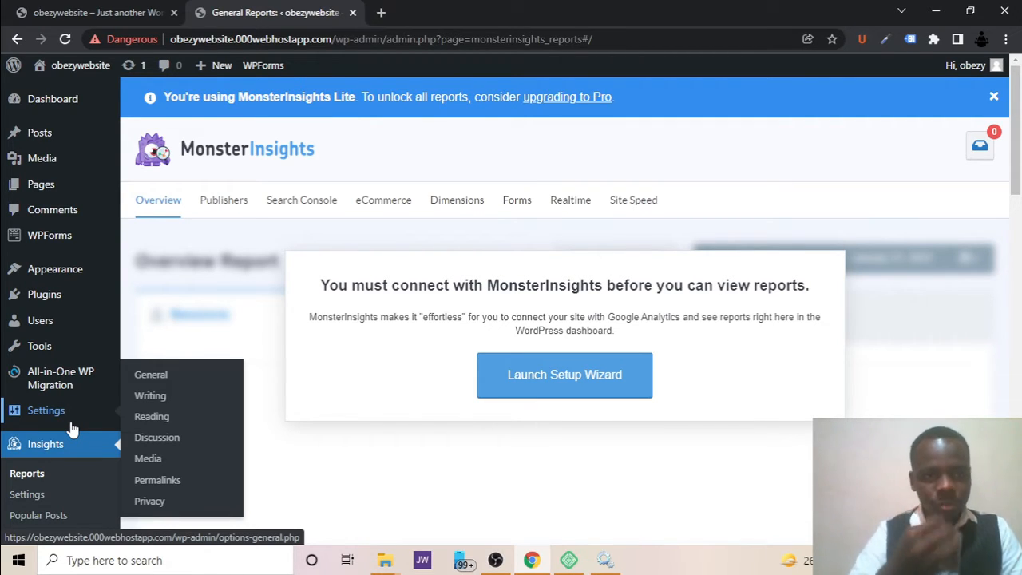
pyautogui.moveTo(80, 97)
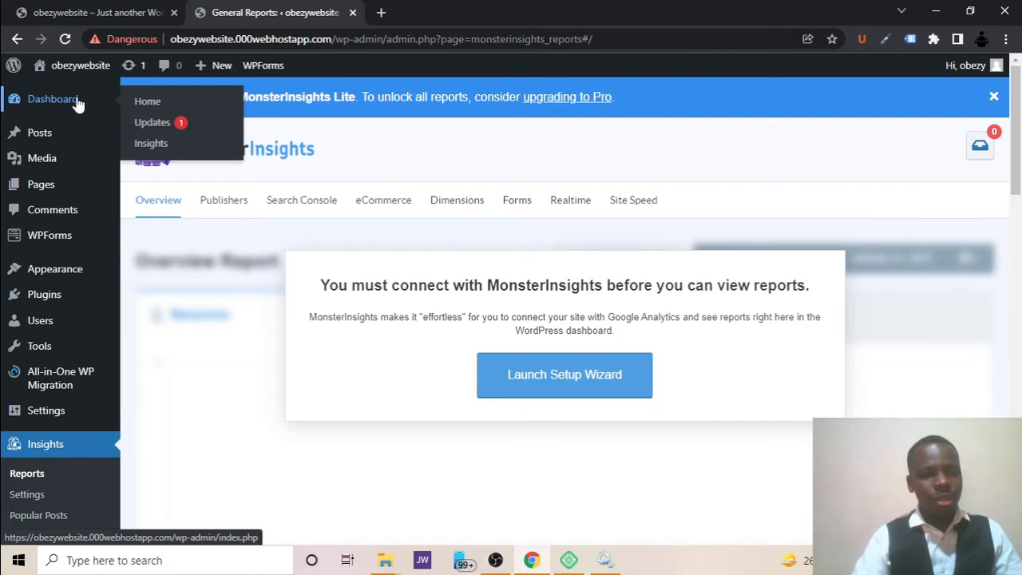
# Open the list of all posts and dismiss the Black Friday banner.
pyautogui.moveTo(56, 136)
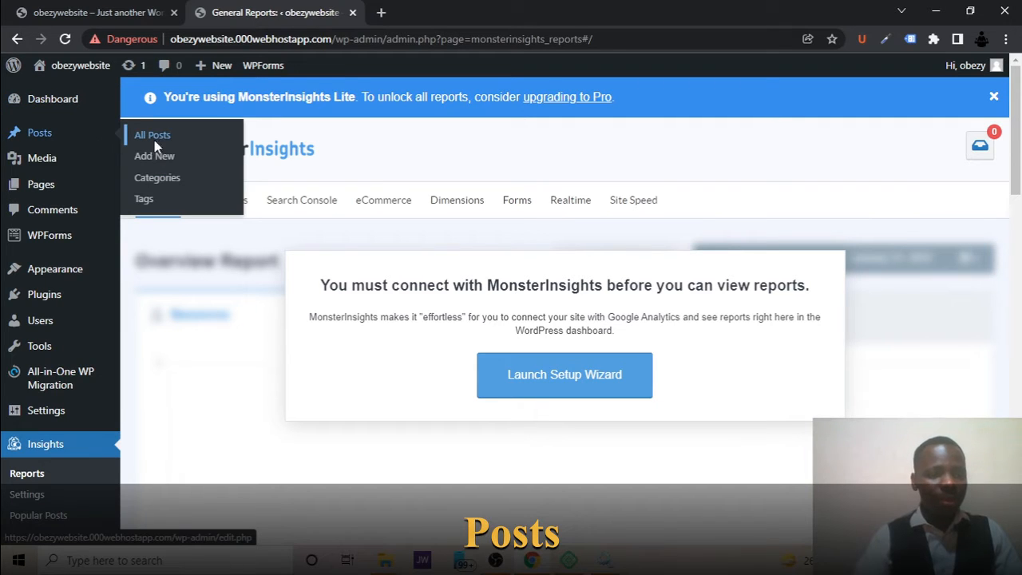
pyautogui.click(155, 135)
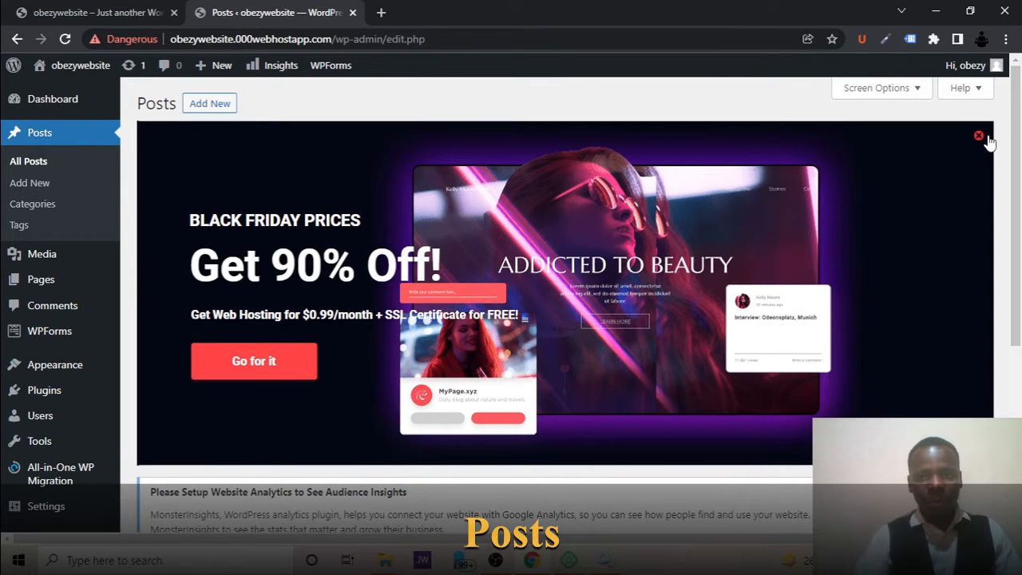
pyautogui.click(979, 137)
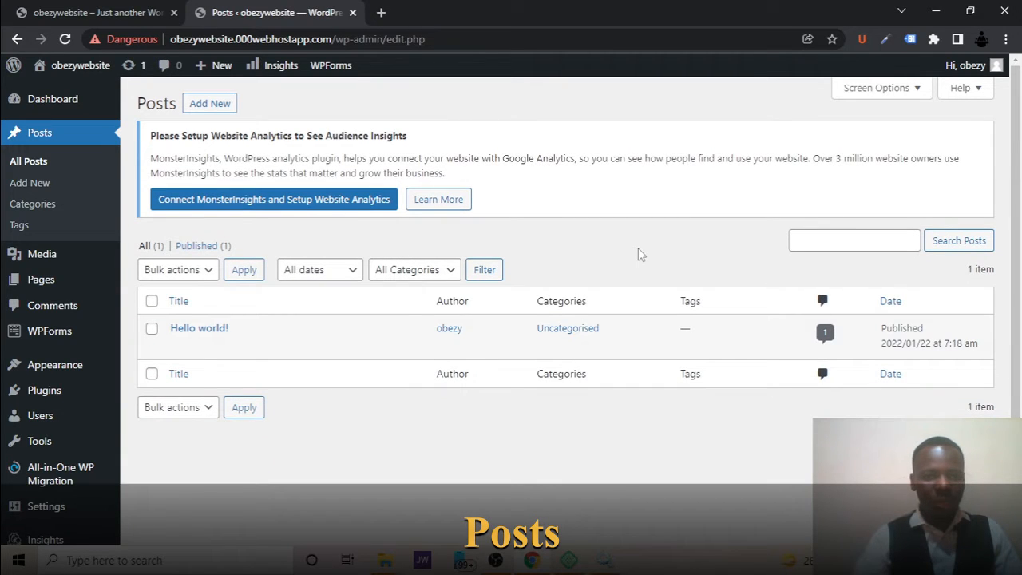
# Move the "Hello world!" post to the bin and delete it permanently from there.
pyautogui.moveTo(205, 345)
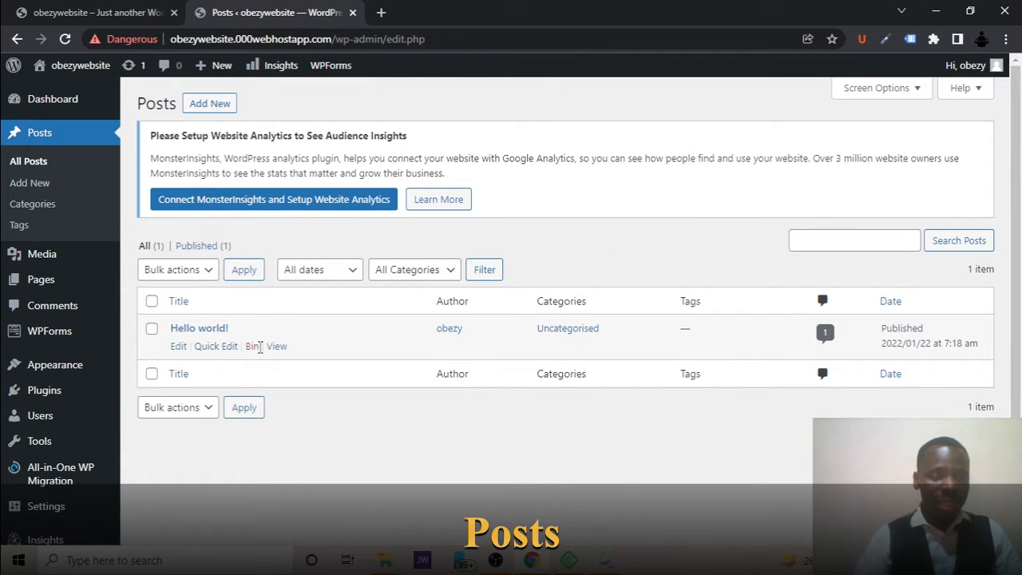
pyautogui.click(252, 346)
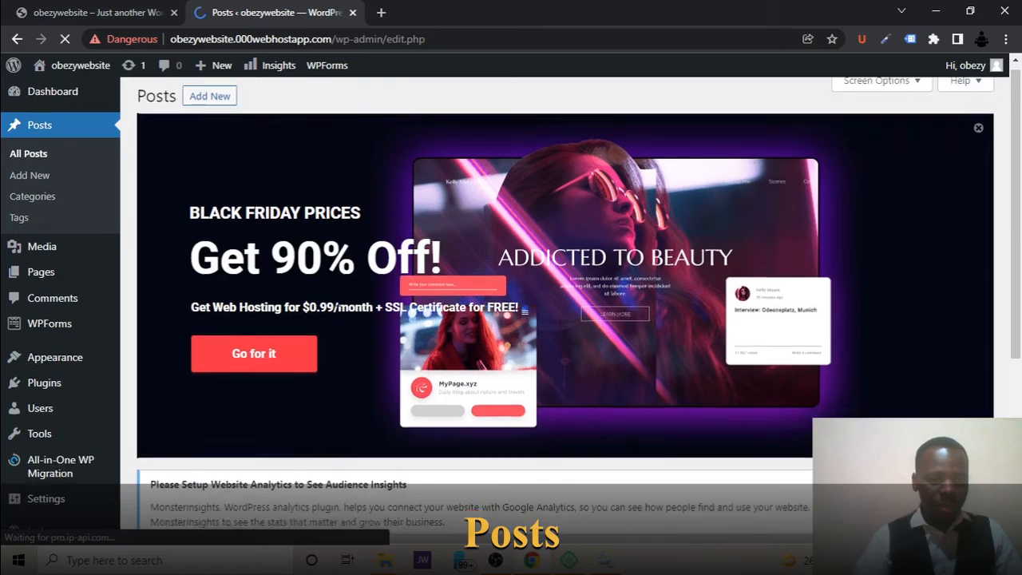
pyautogui.scroll(-3, 339, 305)
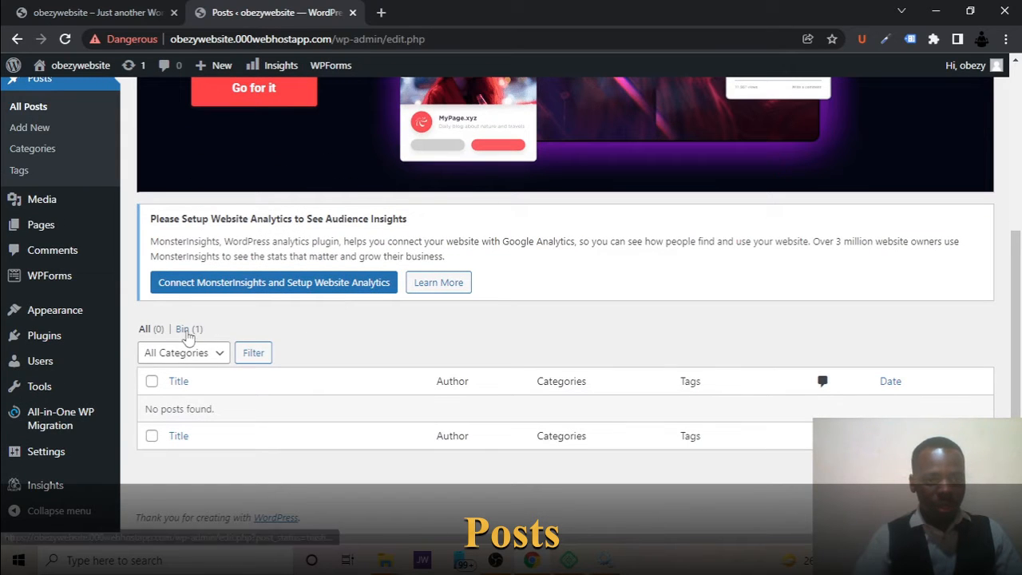
pyautogui.click(188, 333)
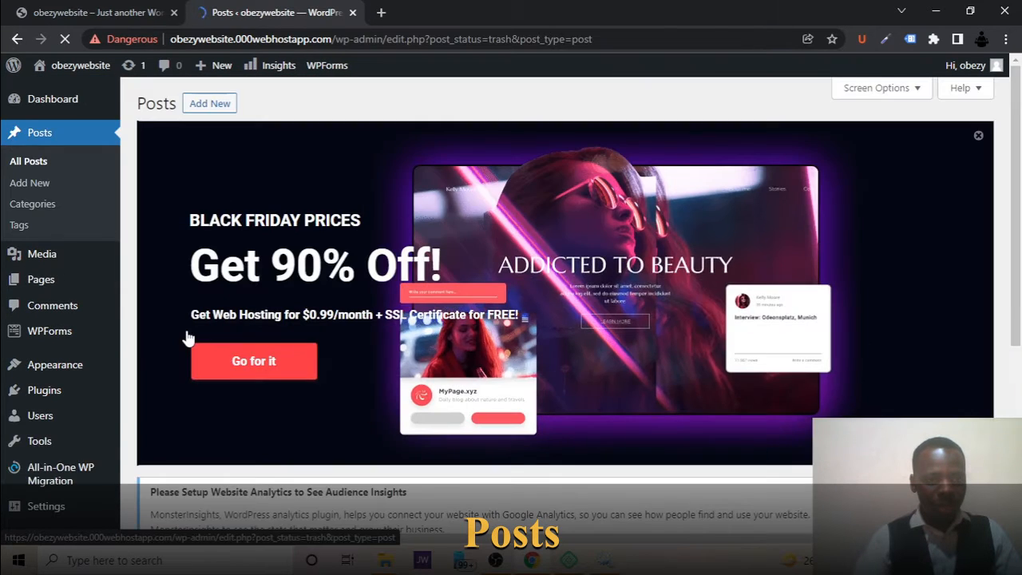
pyautogui.scroll(-3, 188, 338)
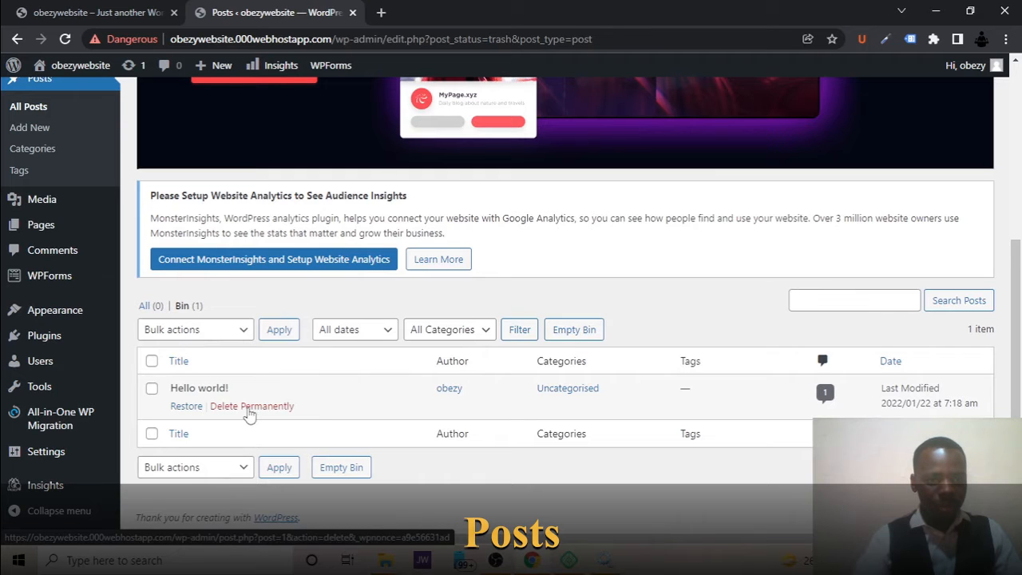
pyautogui.click(249, 407)
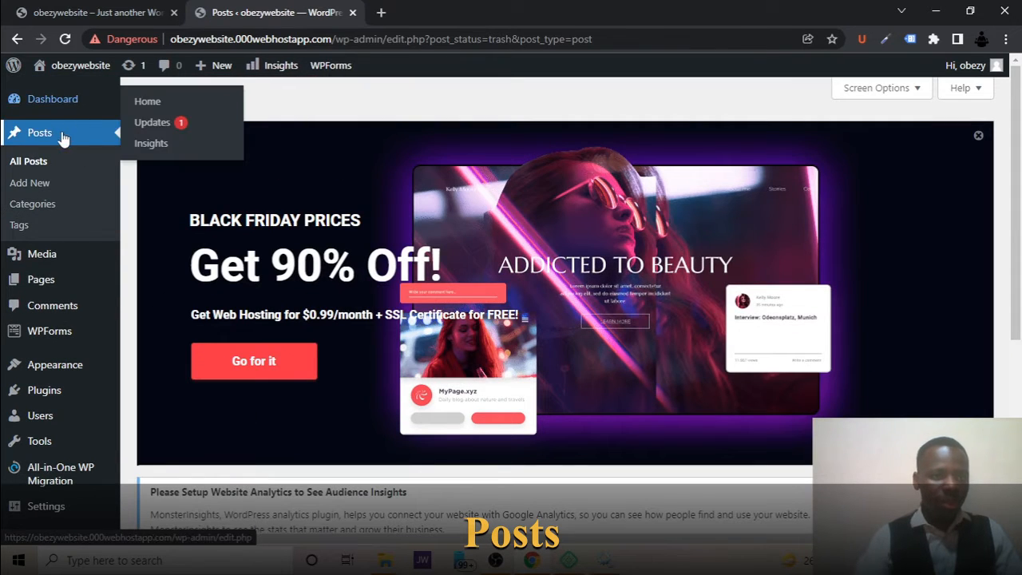
# Open the media library and look over its filters and list of media items.
pyautogui.click(35, 196)
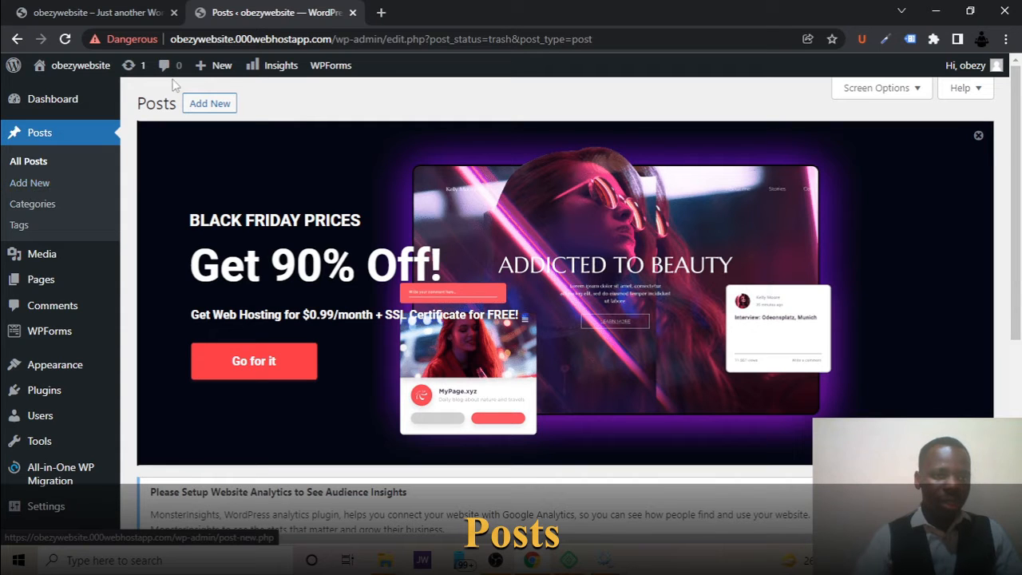
pyautogui.moveTo(212, 74)
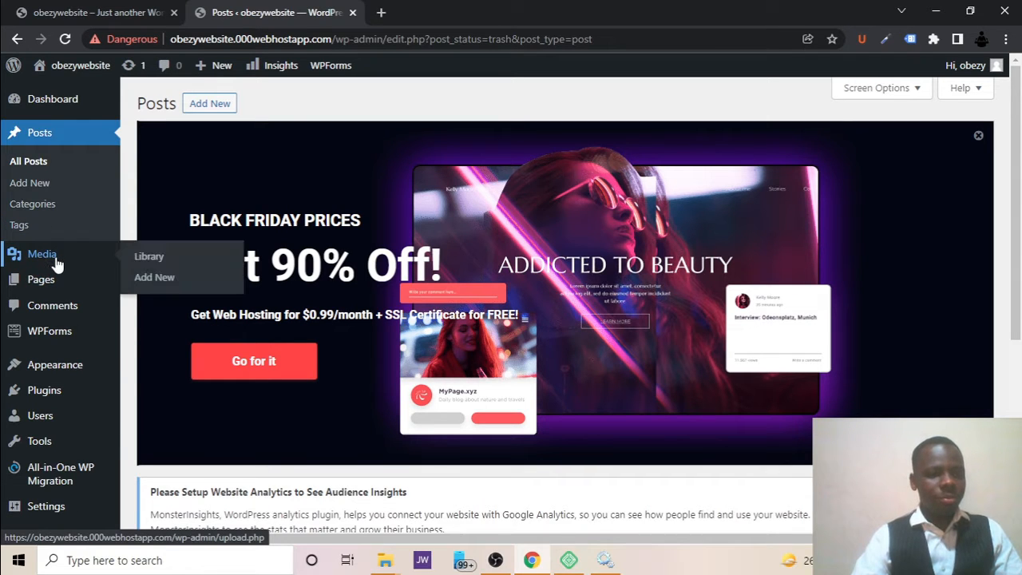
pyautogui.click(56, 263)
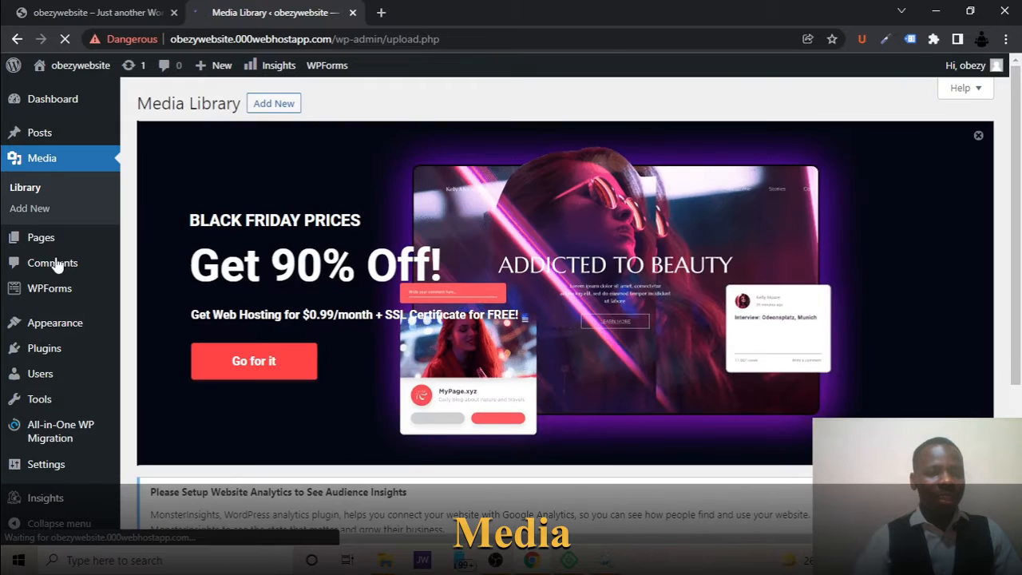
pyautogui.scroll(-1, 450, 263)
pyautogui.scroll(-3, 449, 264)
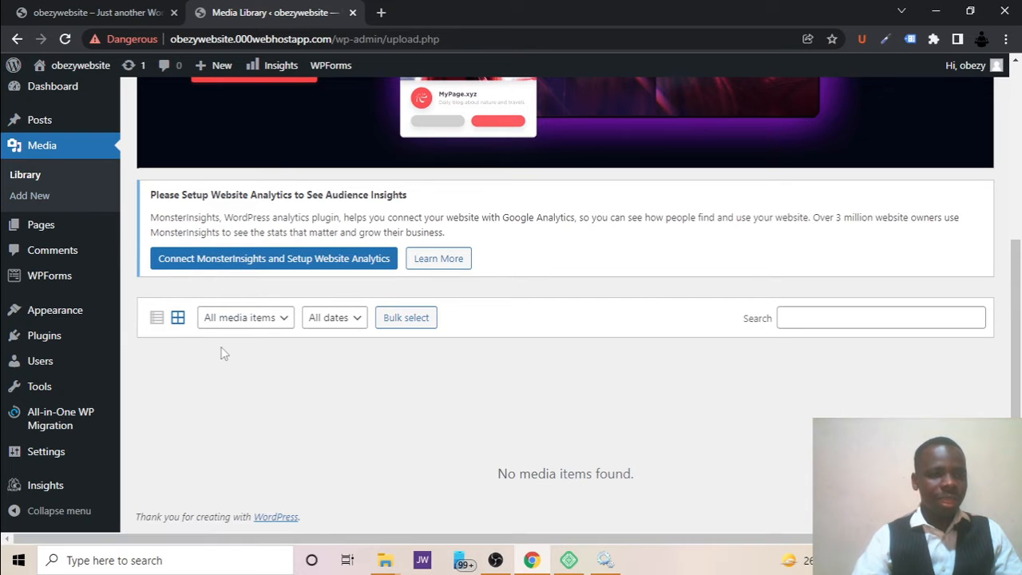
# Open the list of all pages and dismiss the Black Friday banner.
pyautogui.moveTo(40, 223)
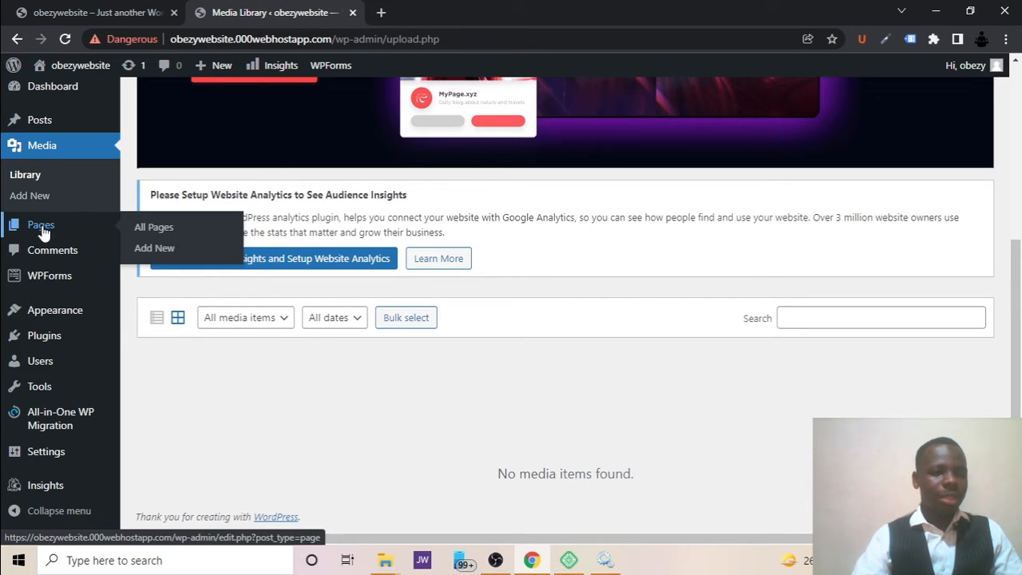
pyautogui.click(43, 230)
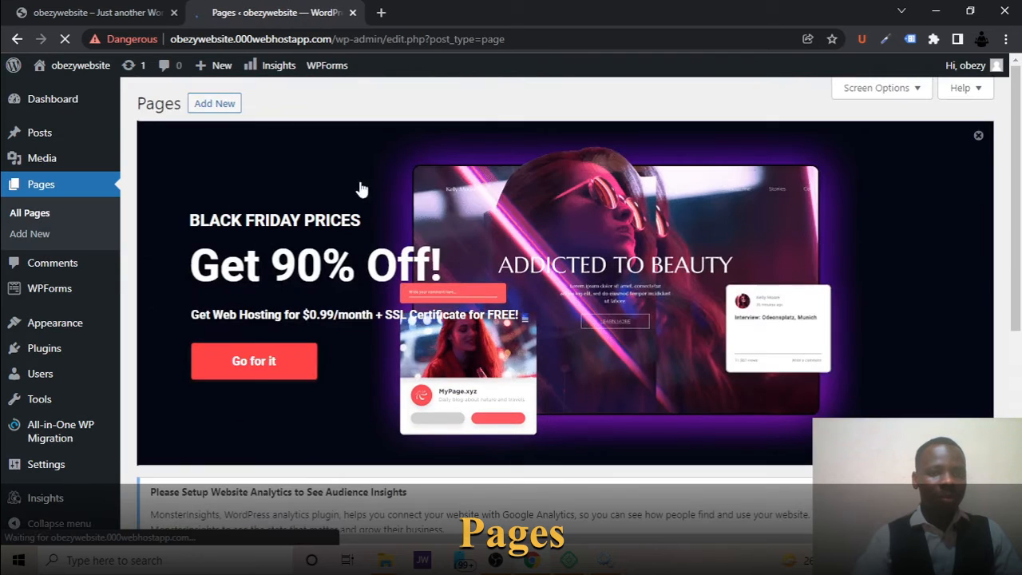
pyautogui.click(982, 138)
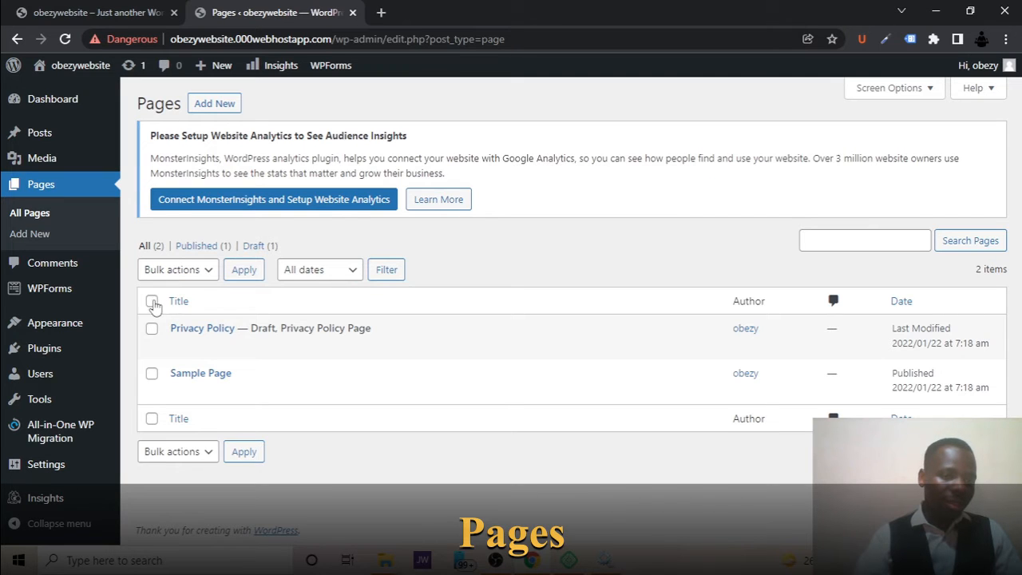
# Try to move the selected Privacy Policy and Sample Page entries to the bin in bulk, and return to the page list.
pyautogui.click(198, 270)
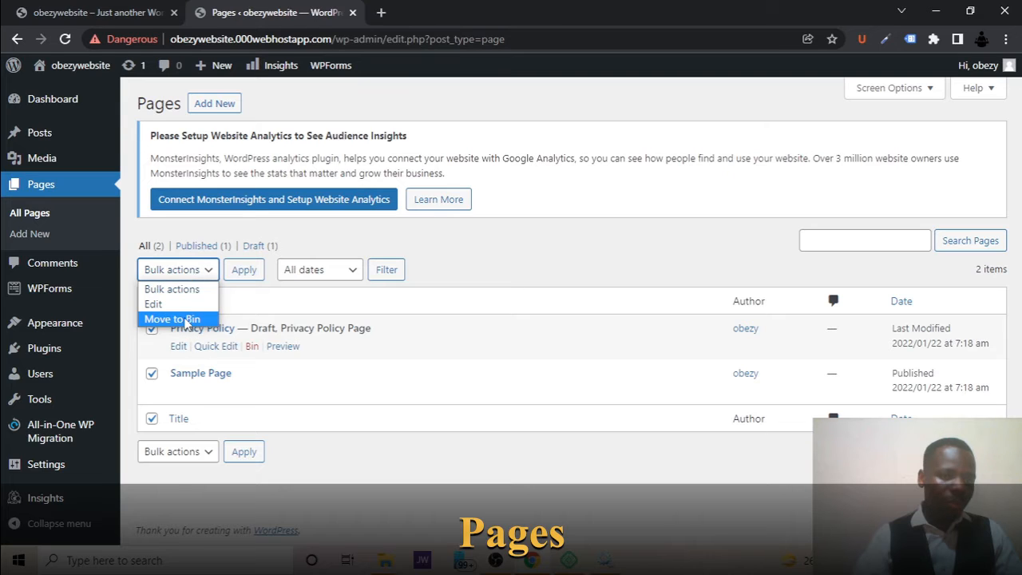
pyautogui.click(186, 319)
pyautogui.click(244, 271)
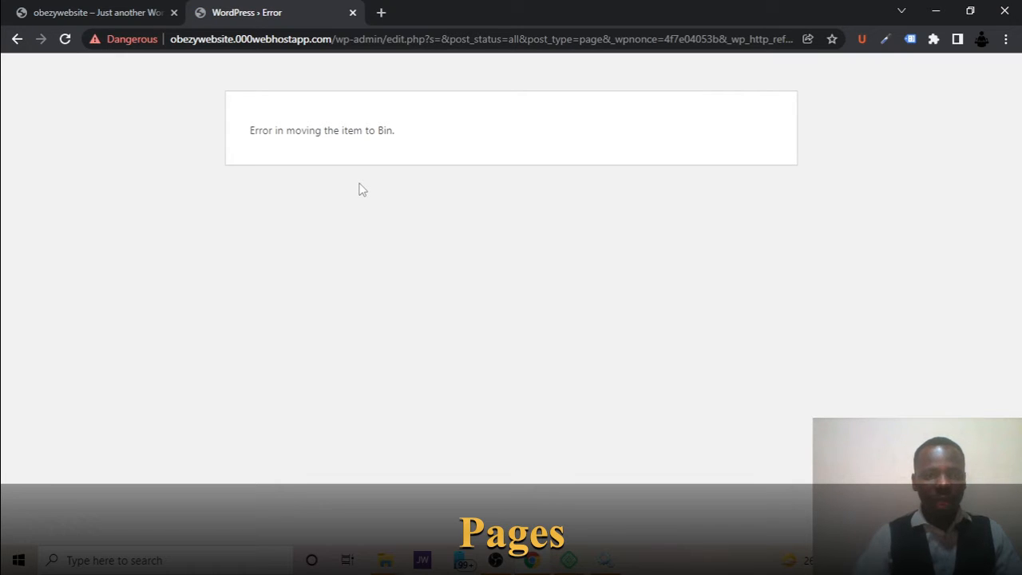
pyautogui.click(17, 39)
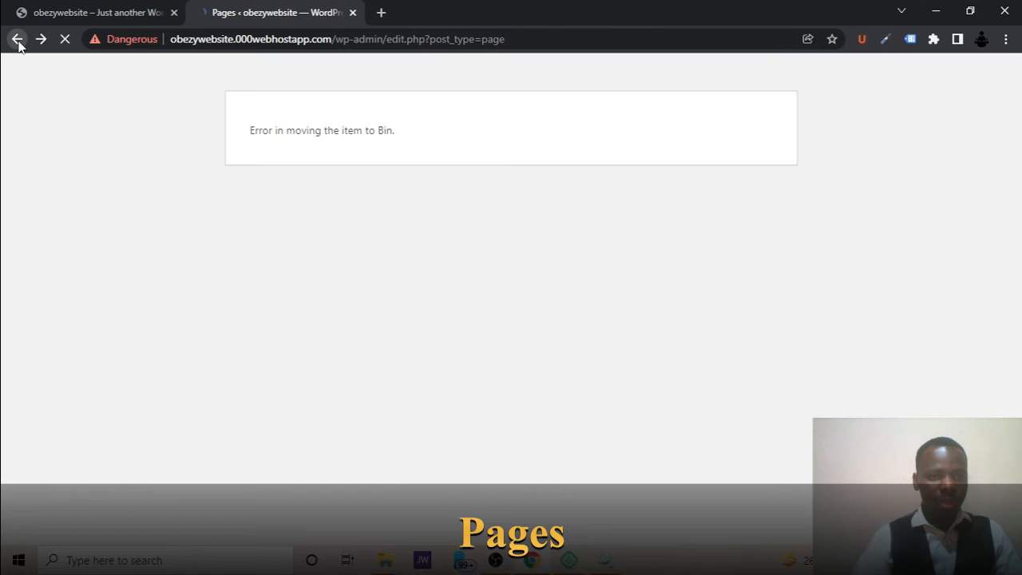
# Try to bin the Privacy Policy page and the Sample Page individually, returning to the page list after each attempt.
pyautogui.scroll(-4, 400, 280)
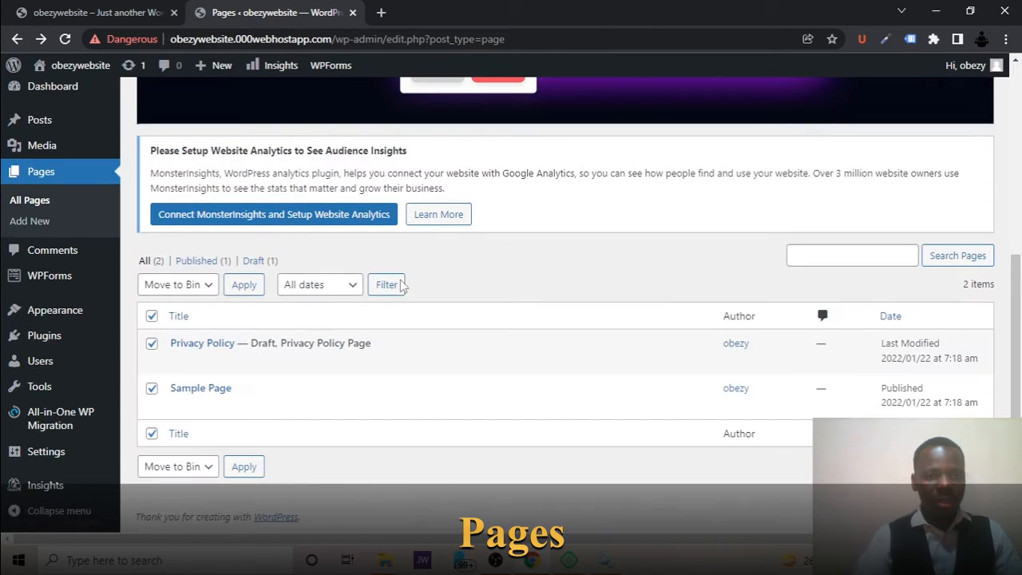
pyautogui.moveTo(241, 351)
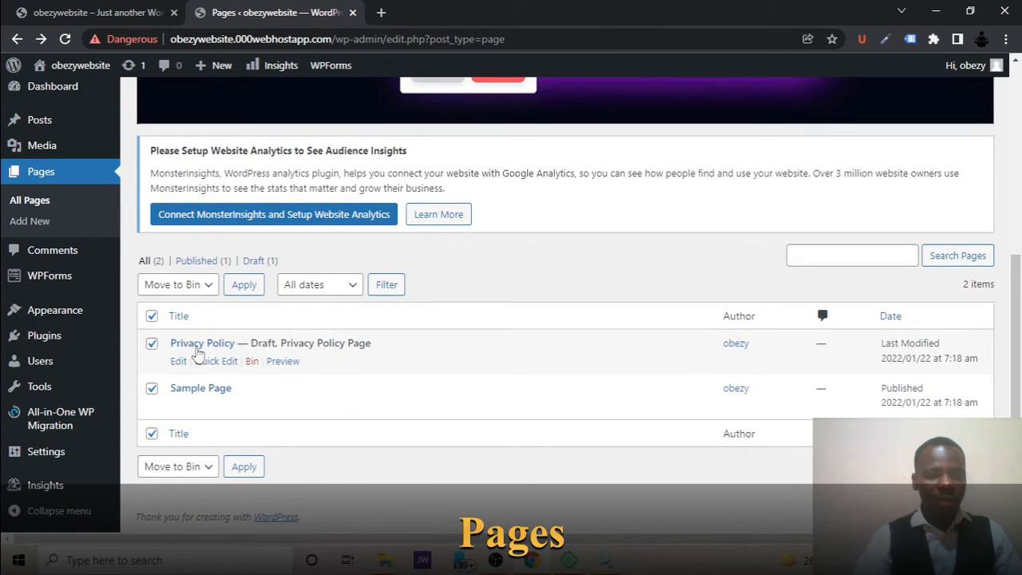
pyautogui.click(253, 362)
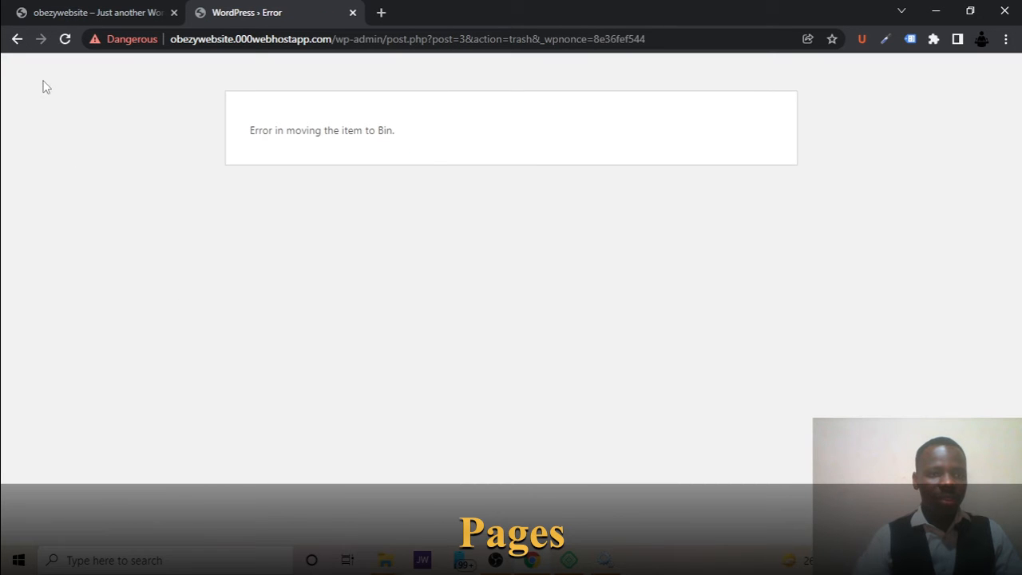
pyautogui.click(17, 39)
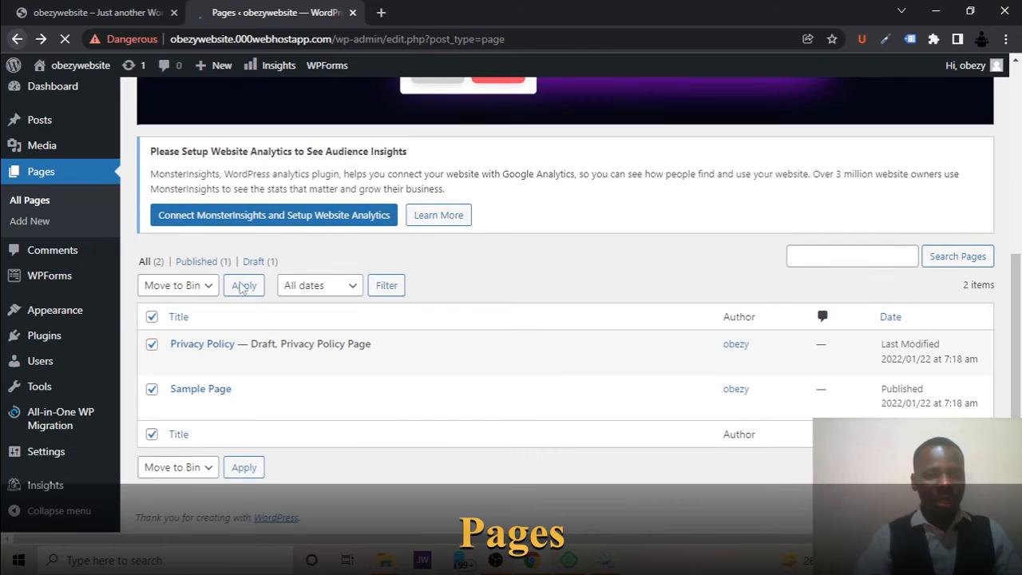
pyautogui.click(152, 317)
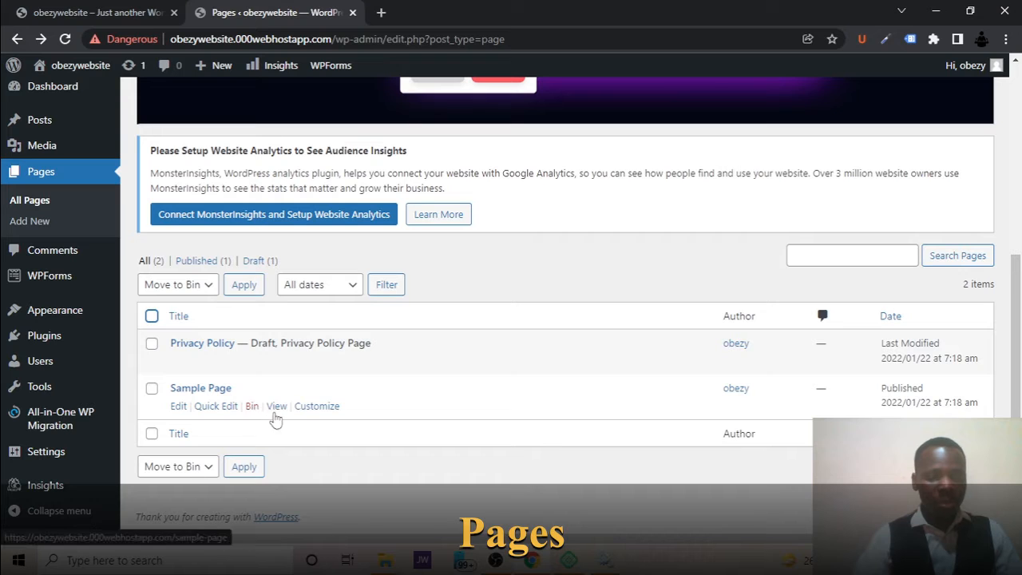
pyautogui.click(252, 406)
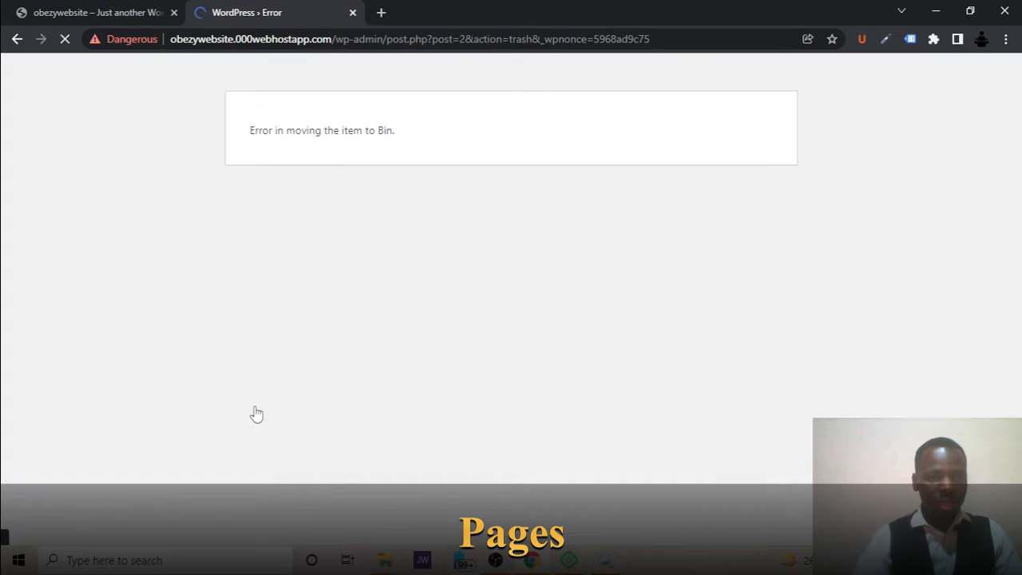
pyautogui.click(17, 40)
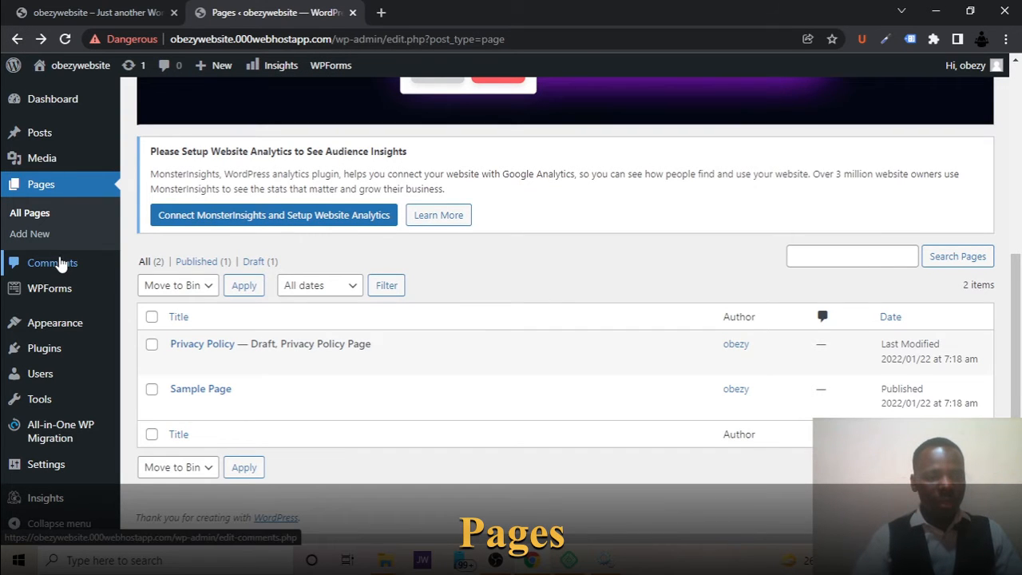
# Look over the site's comments, the WPForms forms overview and the installed themes.
pyautogui.click(61, 264)
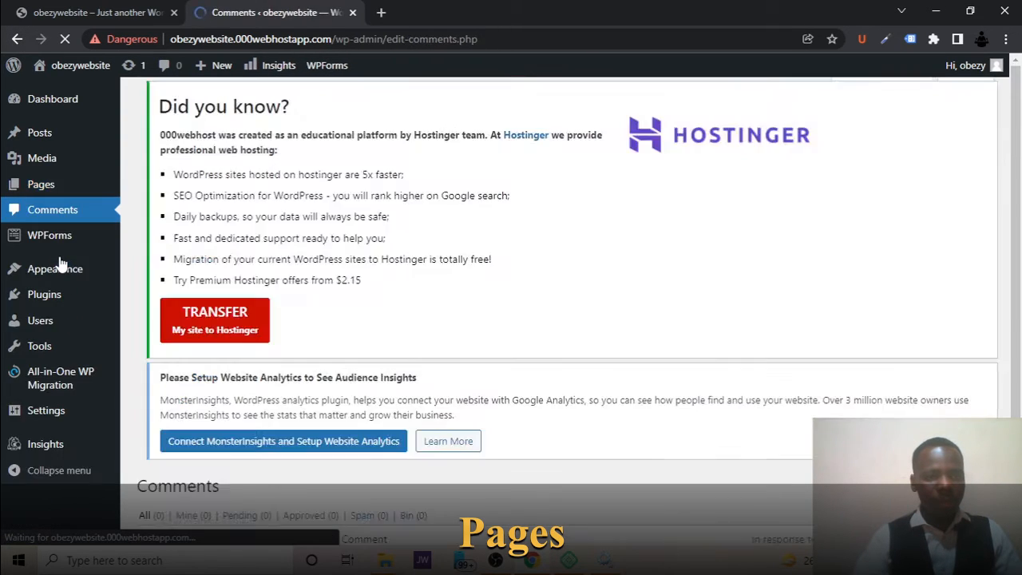
pyautogui.scroll(-3, 469, 449)
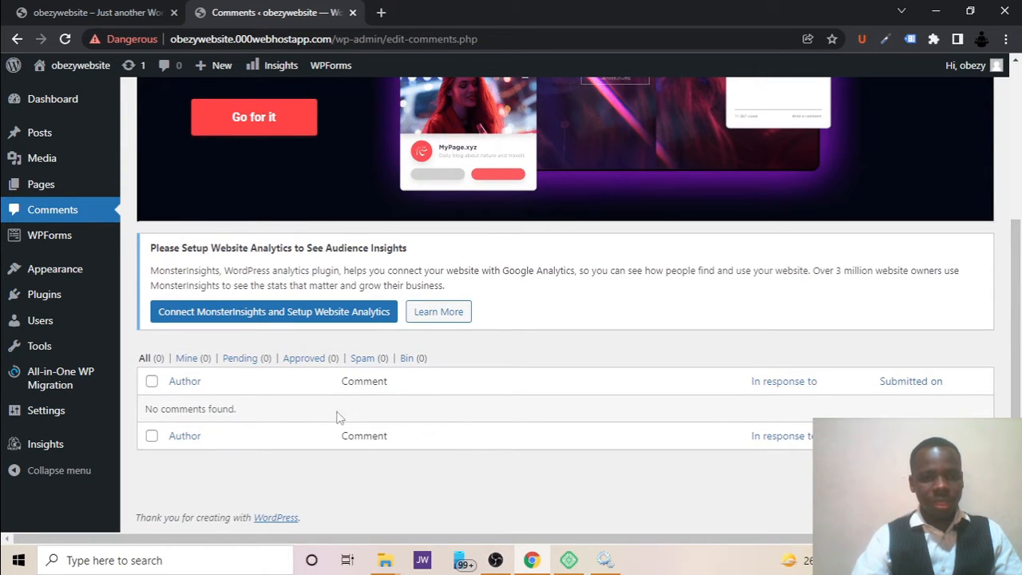
pyautogui.click(72, 236)
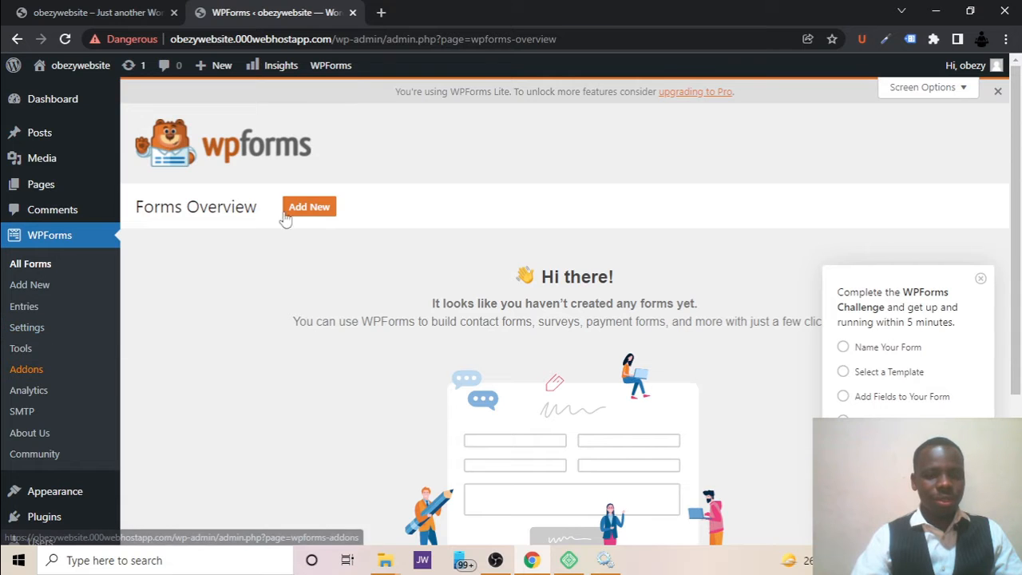
pyautogui.scroll(-3, 35, 271)
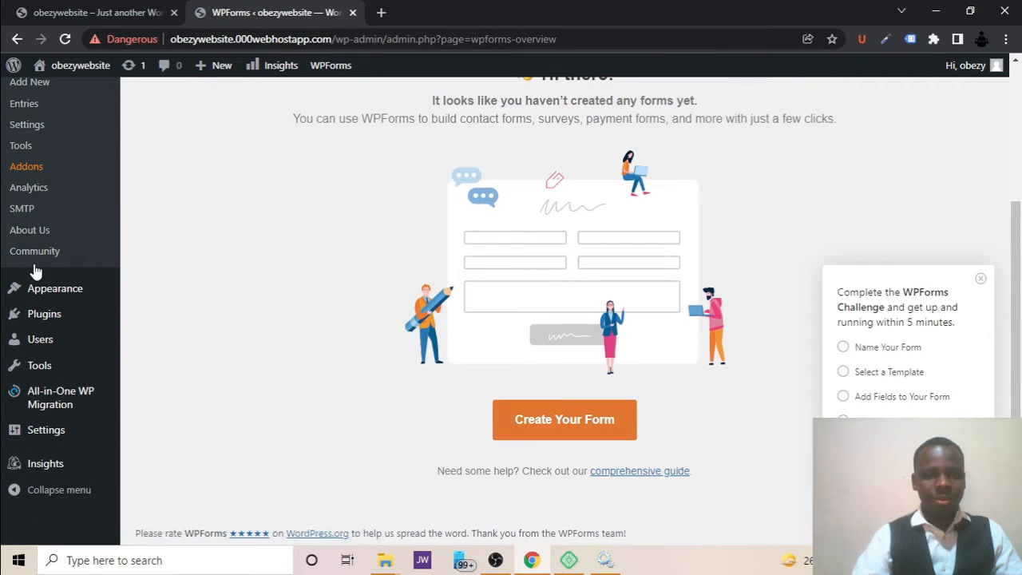
pyautogui.moveTo(42, 290)
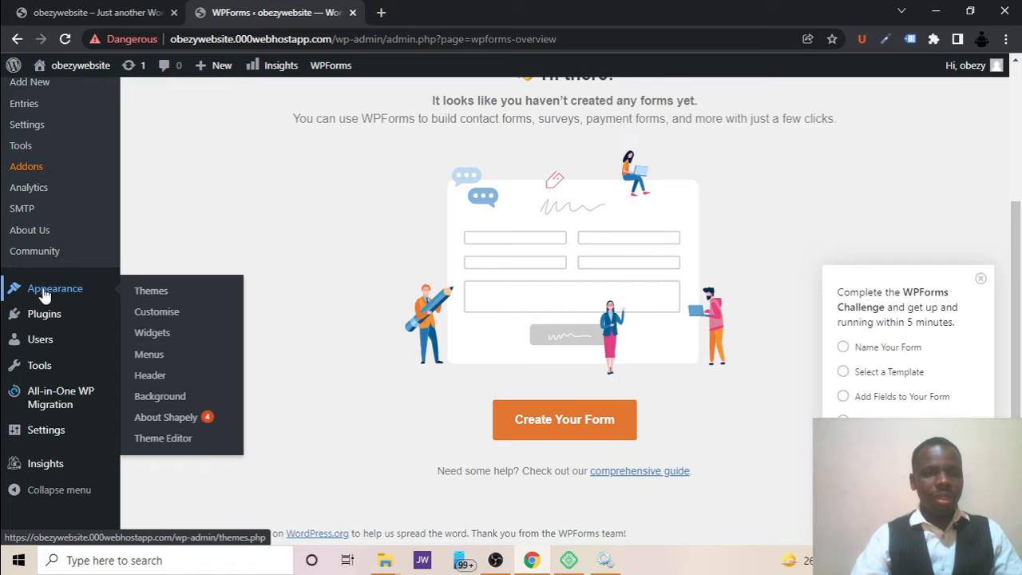
pyautogui.click(45, 295)
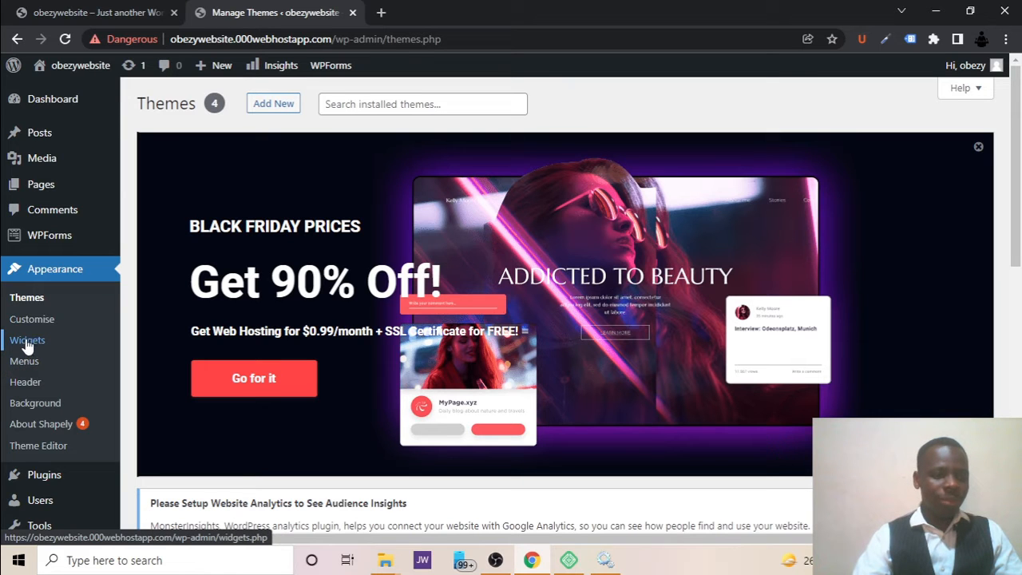
# Open the installed plugins list and delete the Akismet Anti-Spam plugin.
pyautogui.click(57, 479)
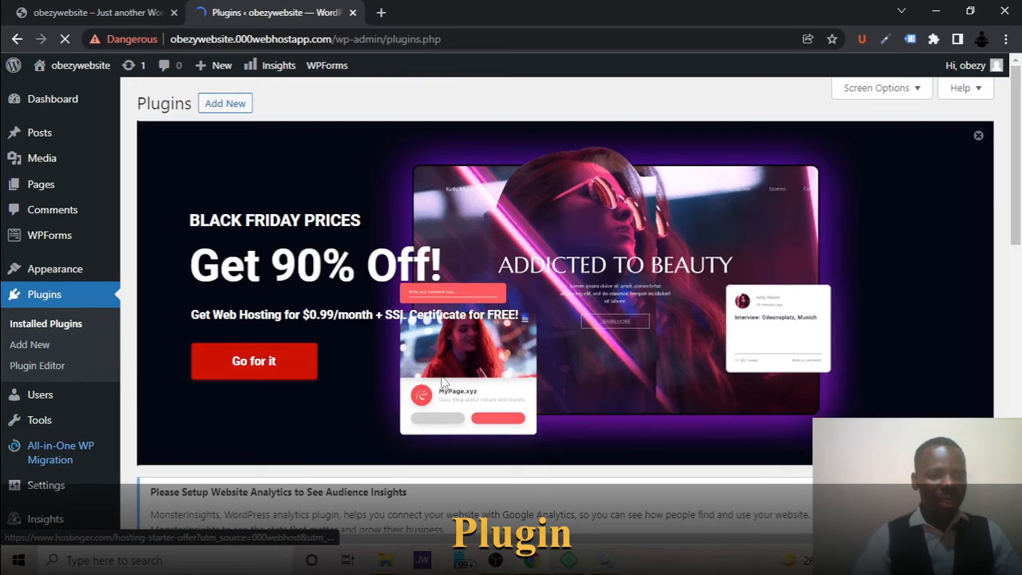
pyautogui.scroll(-4, 444, 381)
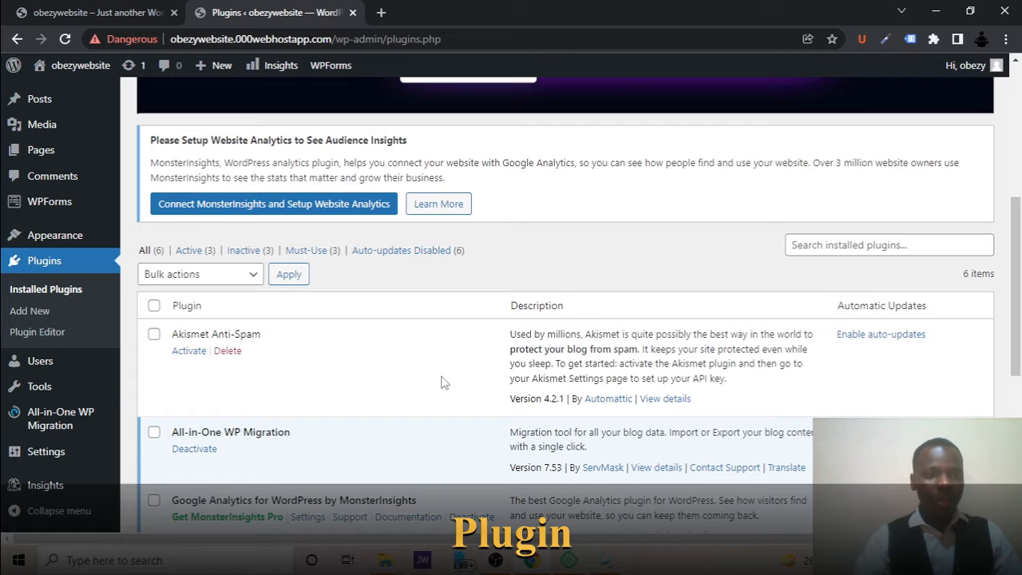
pyautogui.moveTo(84, 236)
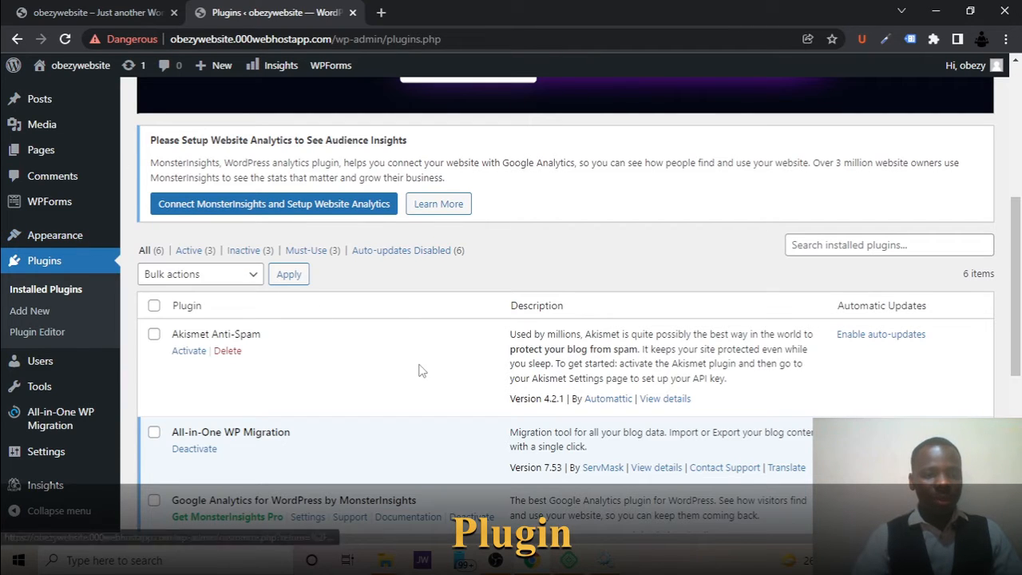
pyautogui.click(228, 352)
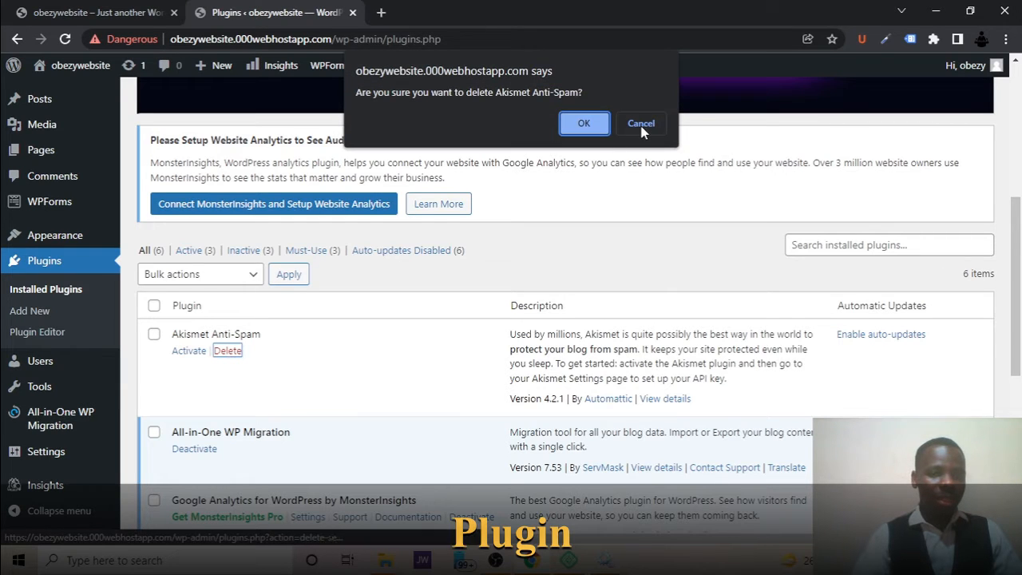
pyautogui.click(583, 123)
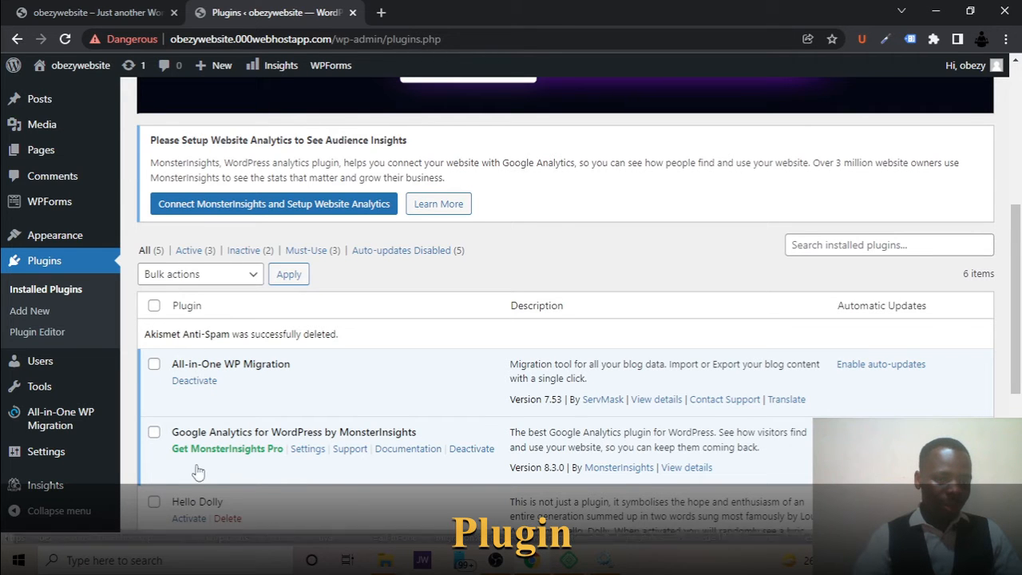
# Delete the inactive Hello Dolly and Under Construction plugins from the installed plugins.
pyautogui.scroll(-4, 199, 479)
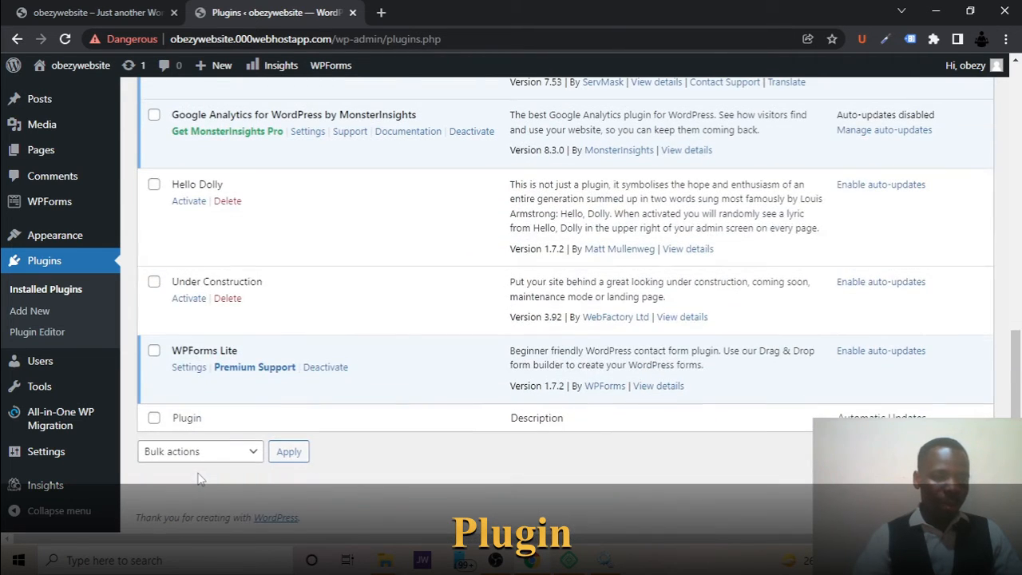
pyautogui.scroll(1, 200, 478)
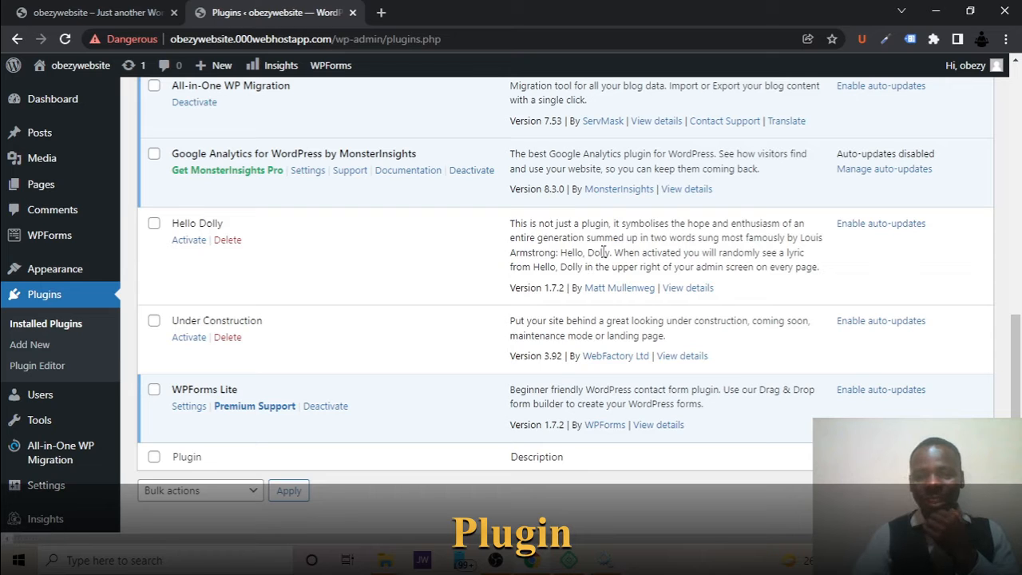
pyautogui.moveTo(603, 252); pyautogui.dragTo(575, 252)
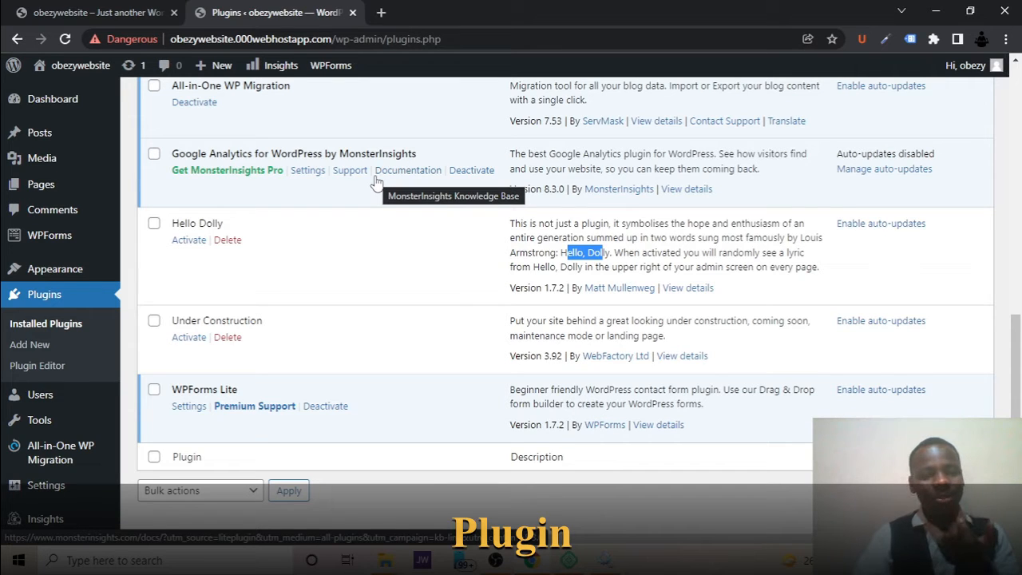
pyautogui.click(228, 239)
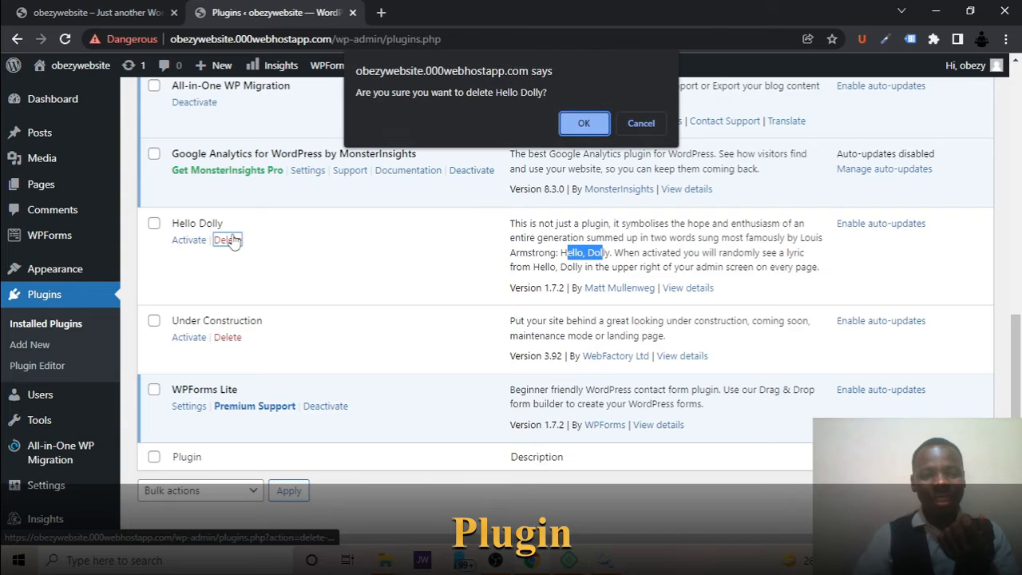
pyautogui.click(591, 126)
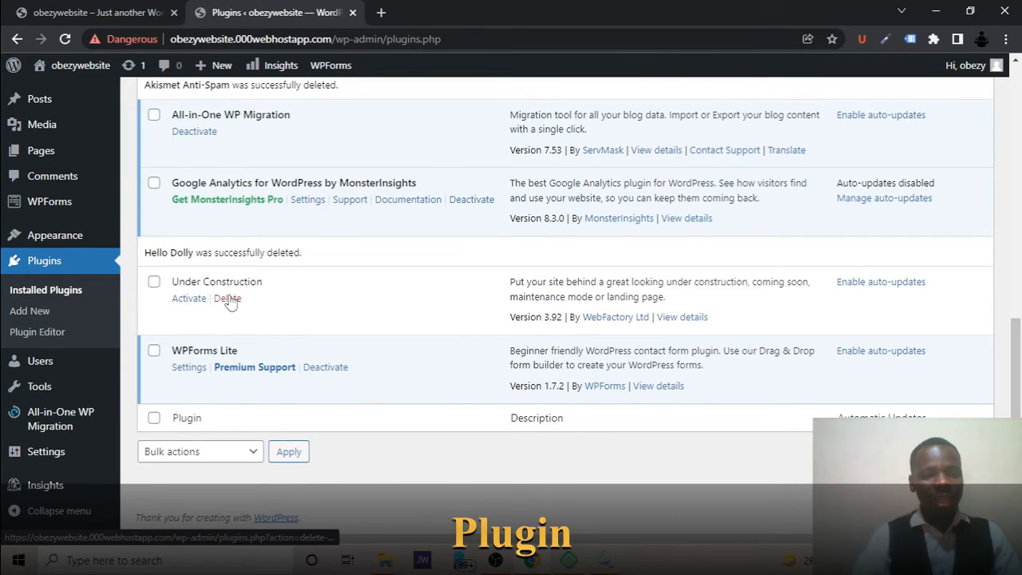
pyautogui.click(227, 299)
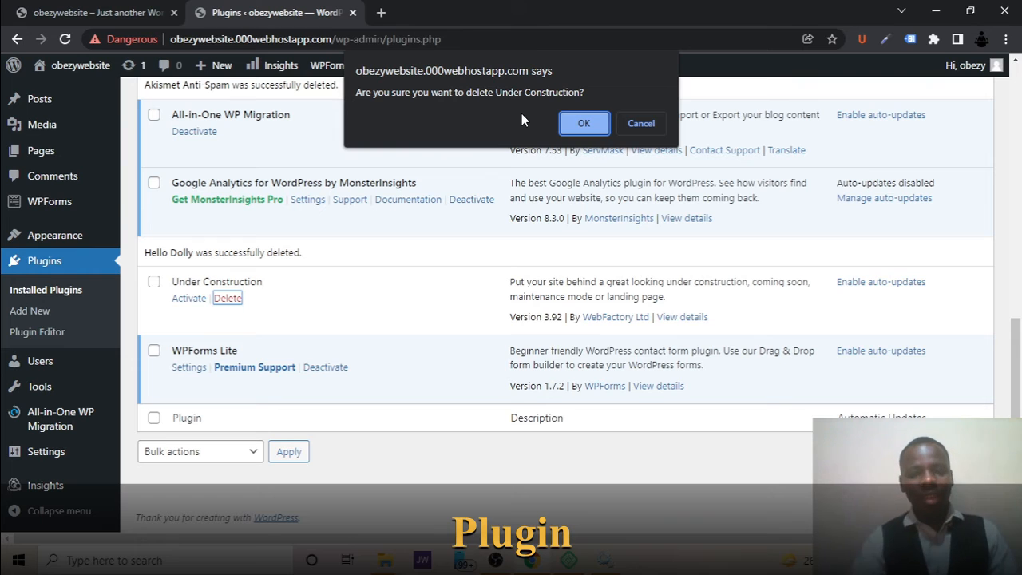
pyautogui.click(580, 126)
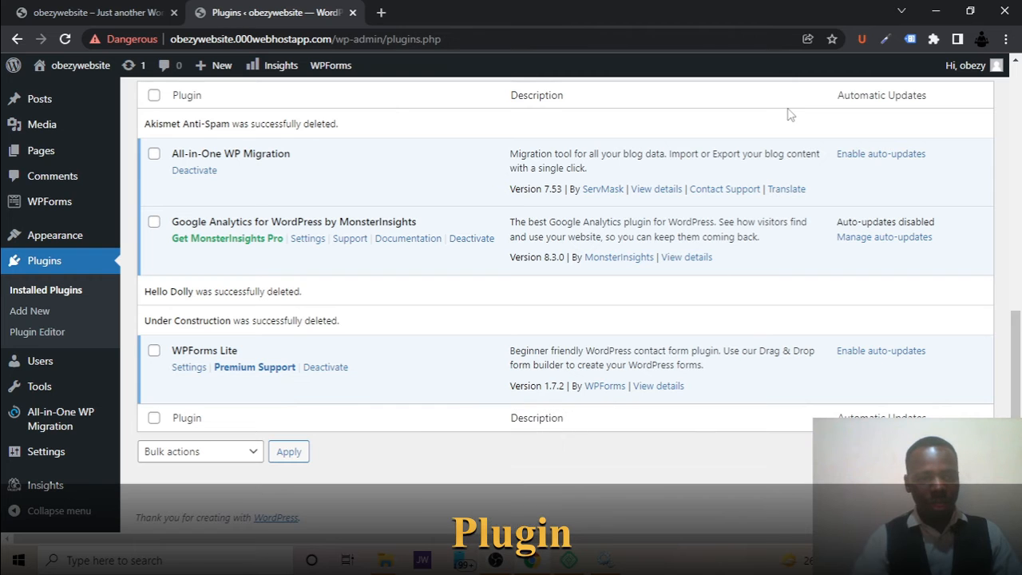
# Deactivate the WPForms Lite plugin in the installed plugins list.
pyautogui.scroll(1, 336, 265)
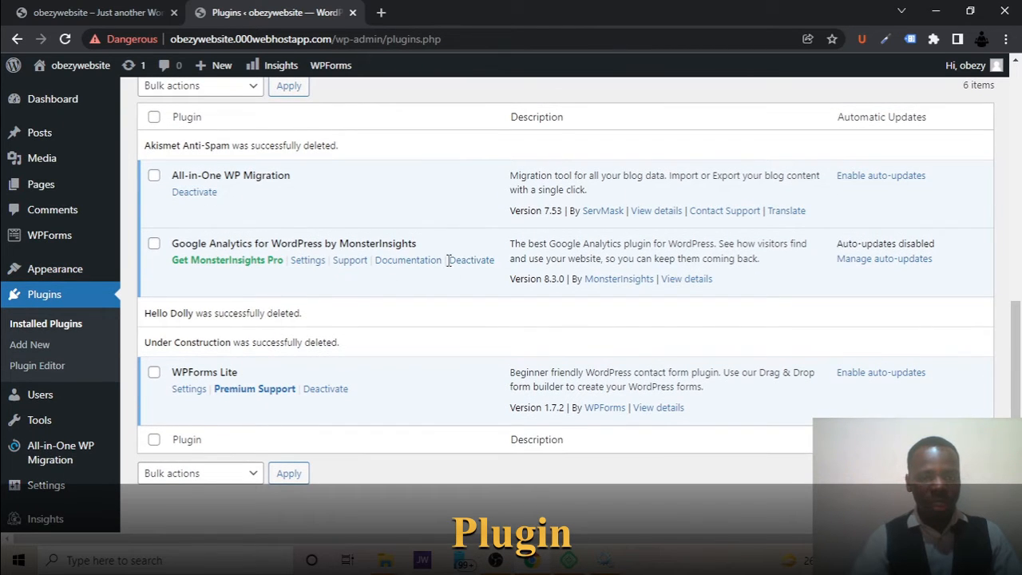
pyautogui.click(321, 391)
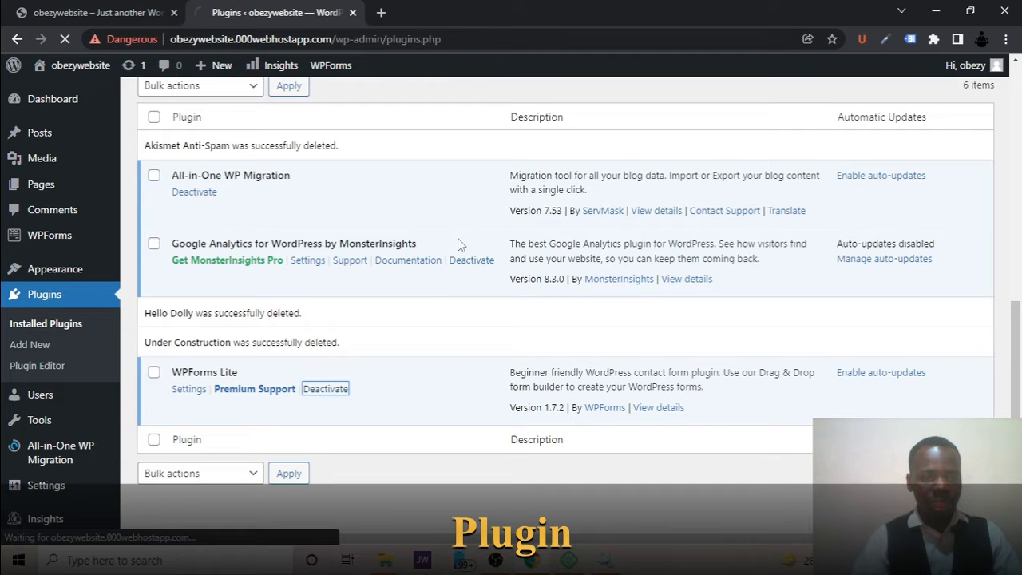
pyautogui.click(459, 260)
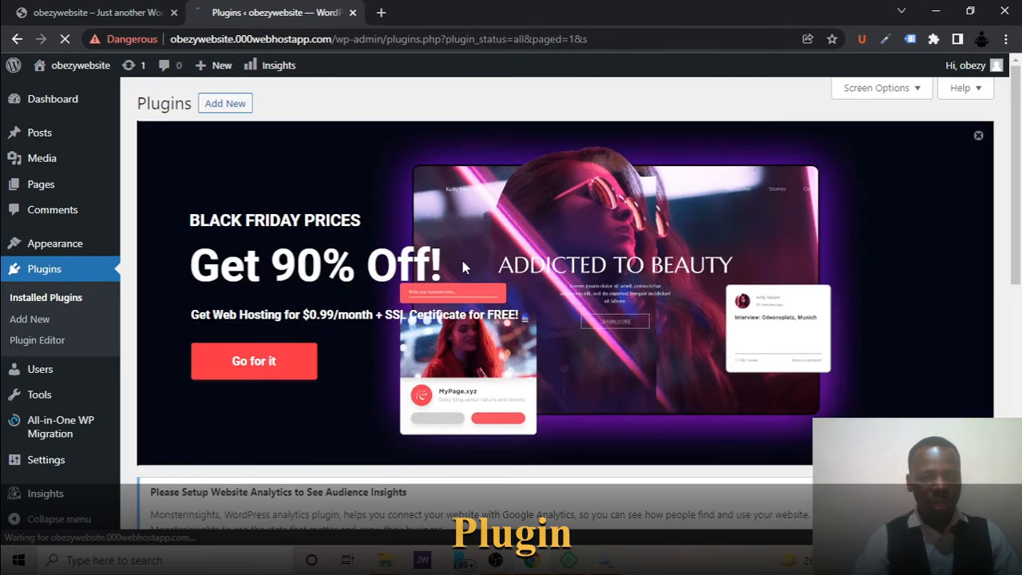
# Deactivate Google Analytics for WordPress by MonsterInsights, submitting "I no longer need the plugin" as the reason.
pyautogui.scroll(-6, 463, 265)
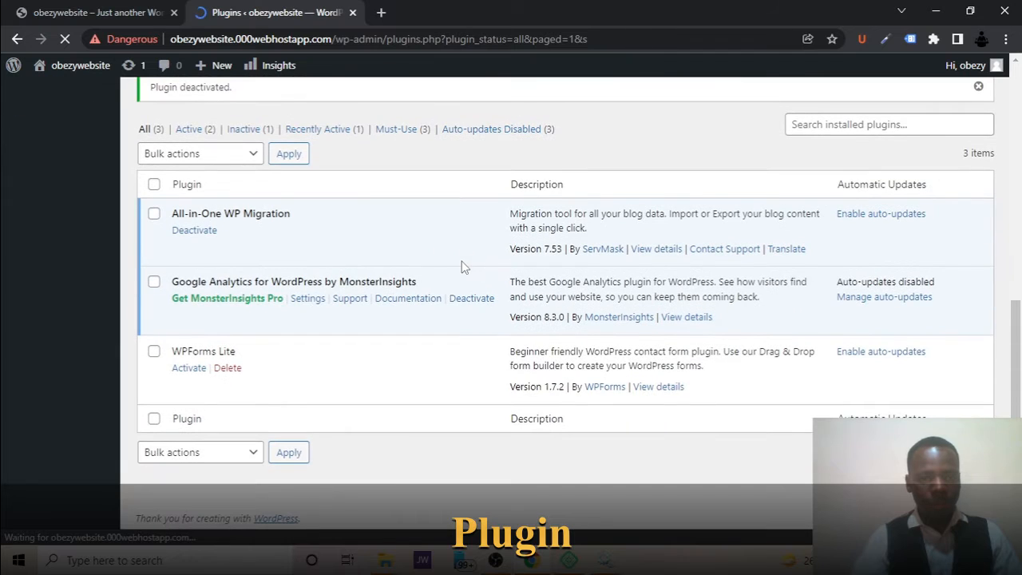
pyautogui.click(472, 298)
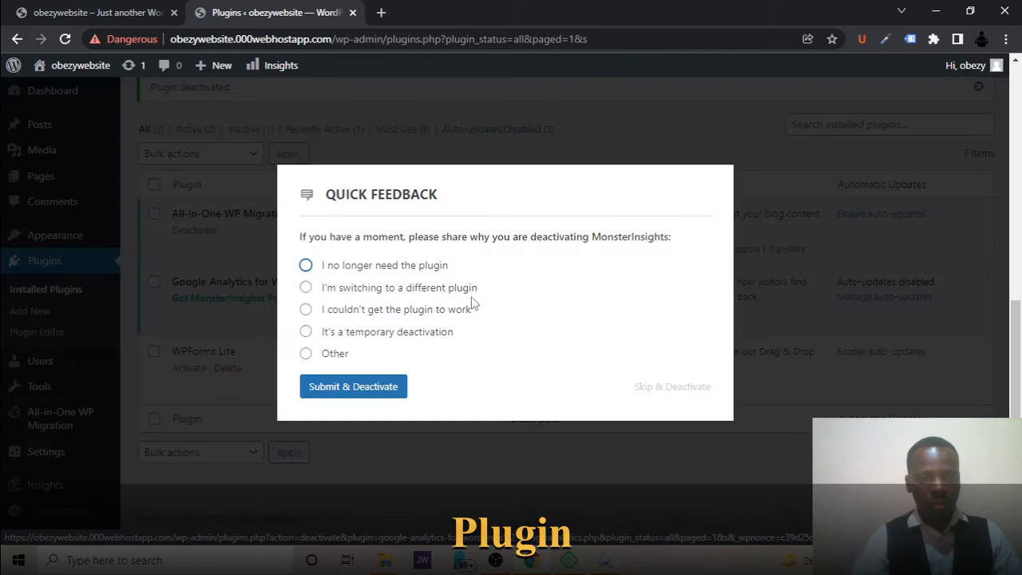
pyautogui.click(339, 389)
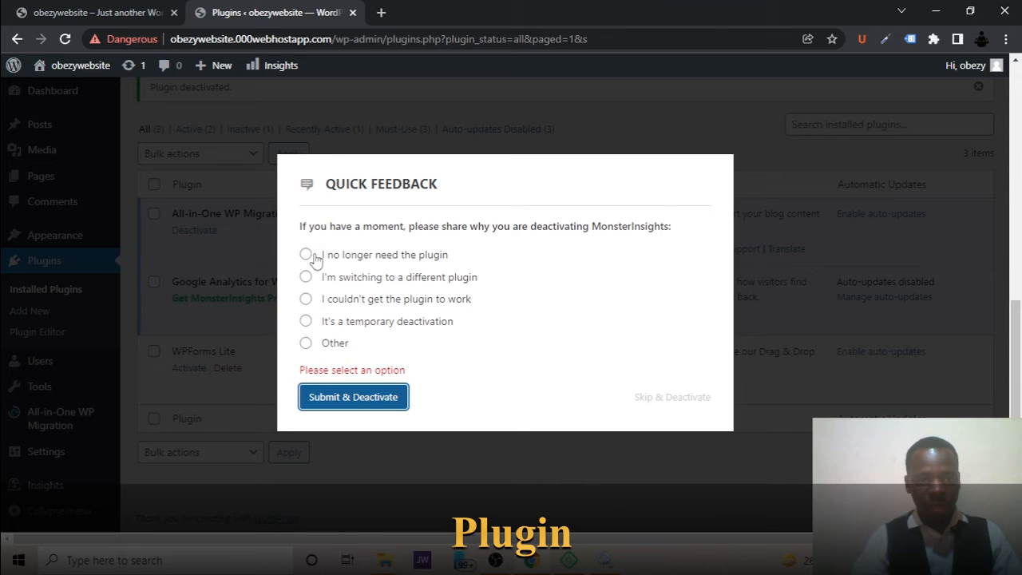
pyautogui.click(310, 257)
pyautogui.click(351, 387)
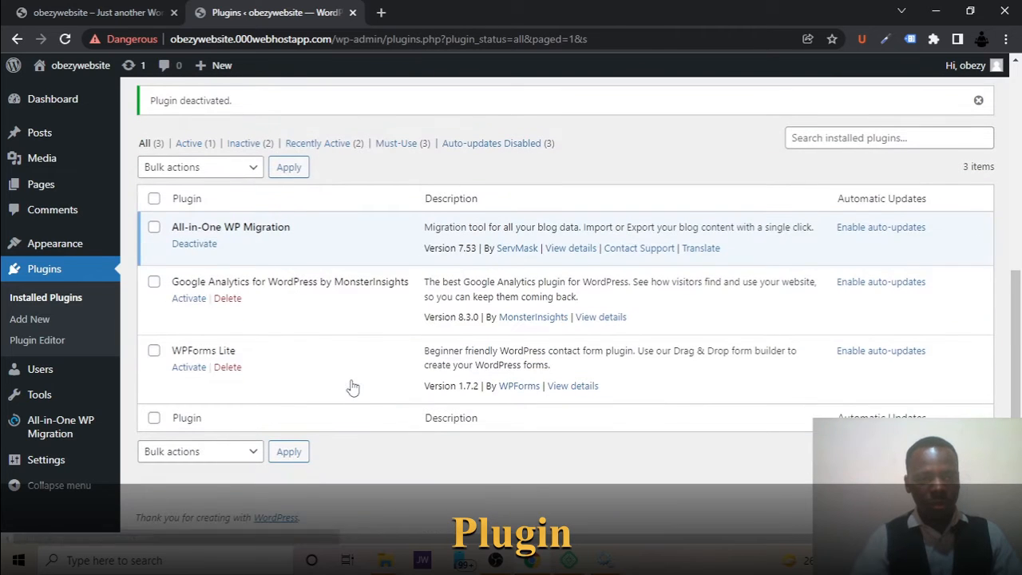
# Deactivate All-in-One WP Migration, and bulk-delete it together with the Google Analytics and WPForms Lite plugins.
pyautogui.click(196, 247)
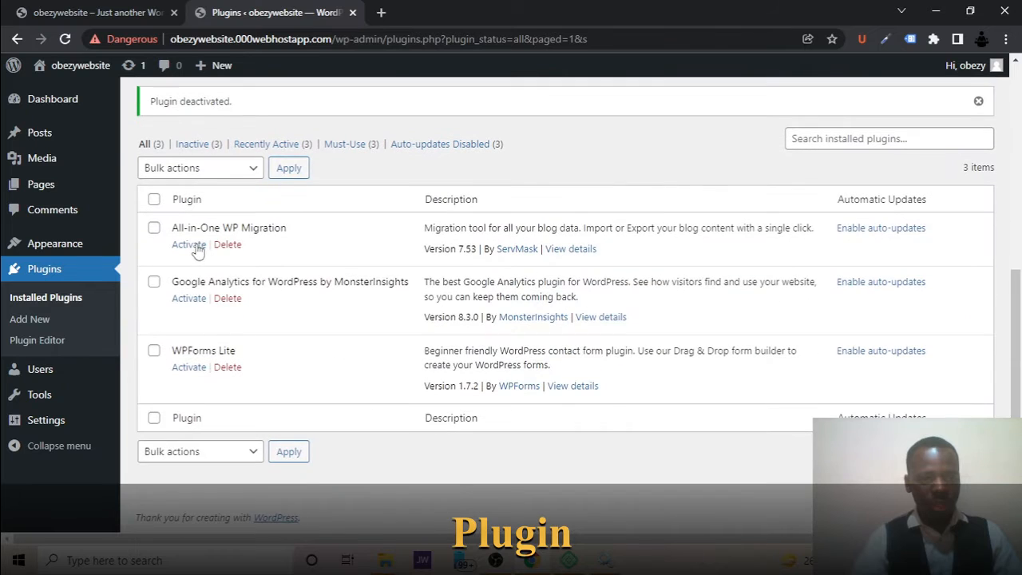
pyautogui.click(154, 200)
pyautogui.click(228, 172)
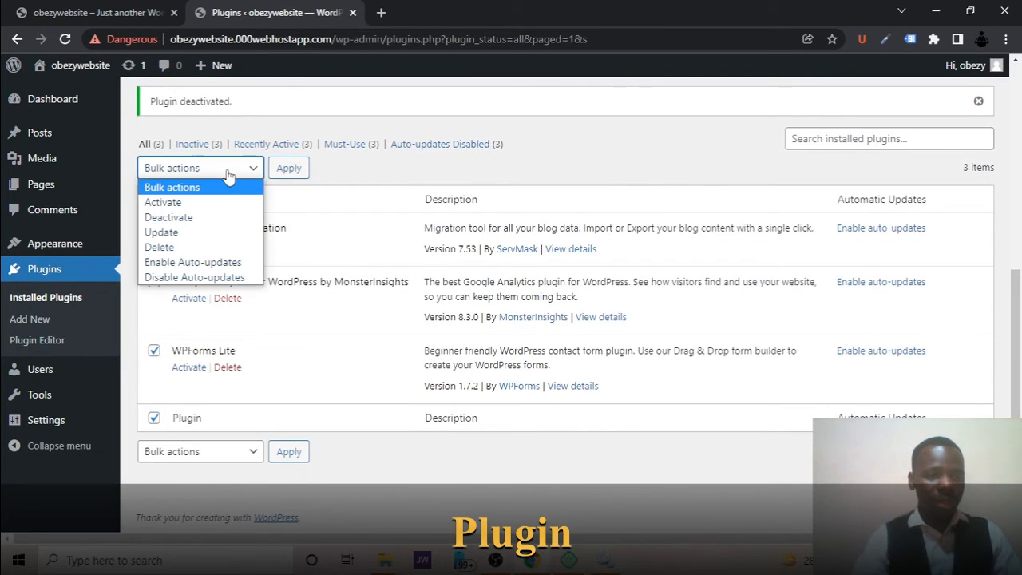
pyautogui.click(211, 248)
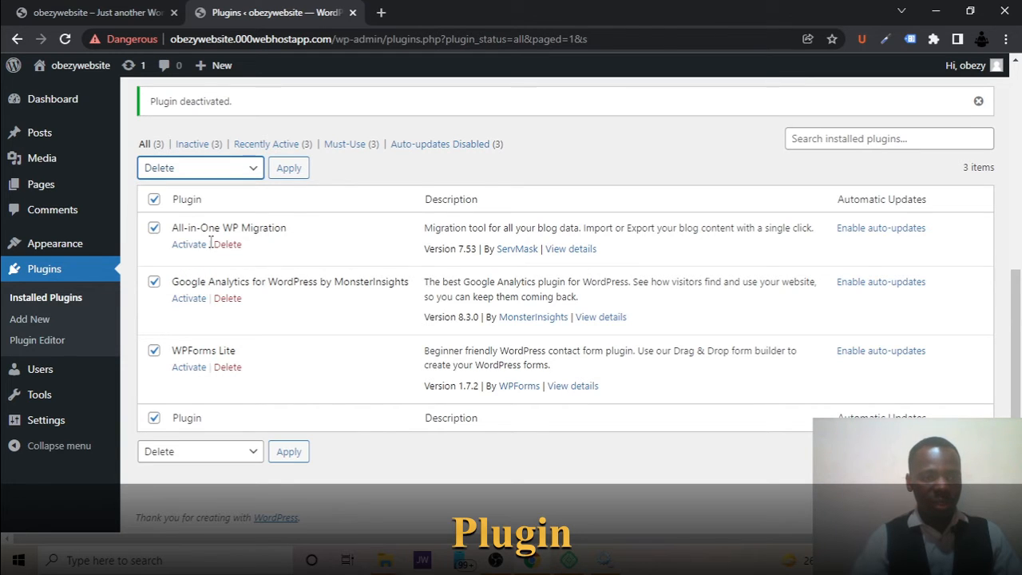
pyautogui.click(285, 169)
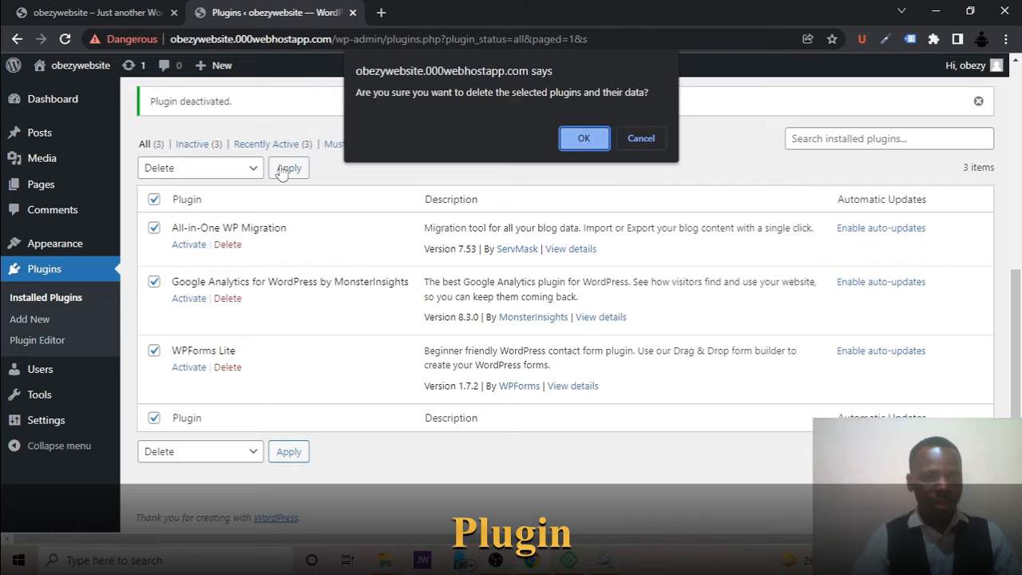
pyautogui.click(576, 140)
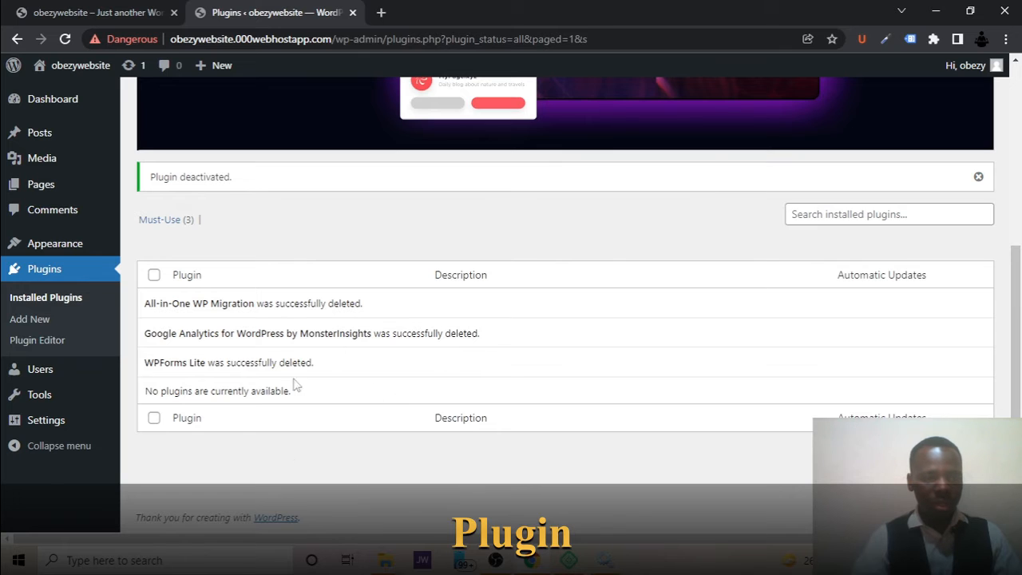
# Look over the installed themes and examine the details of the active Shapely theme.
pyautogui.click(81, 252)
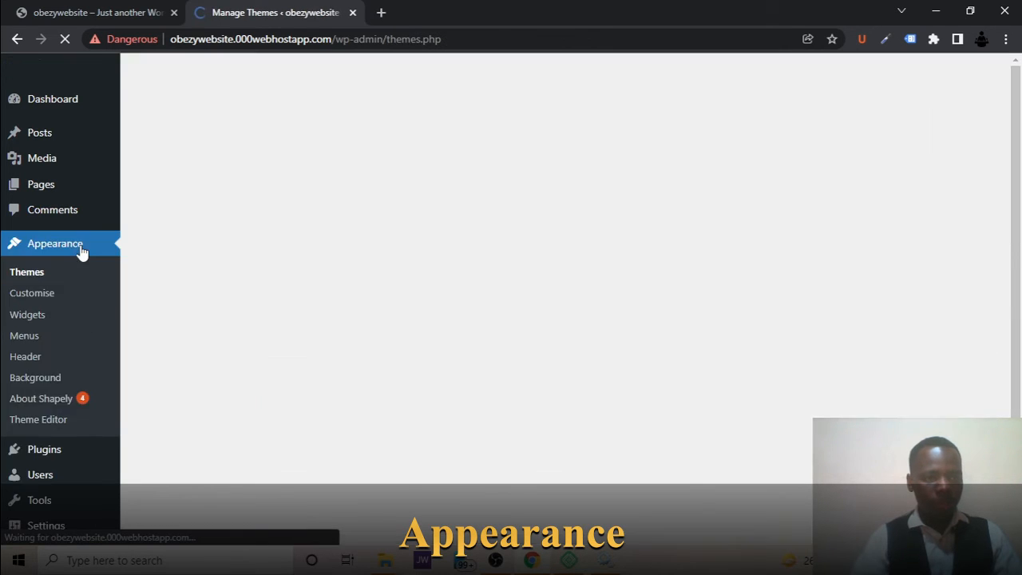
pyautogui.scroll(-3, 404, 244)
pyautogui.scroll(-2, 403, 244)
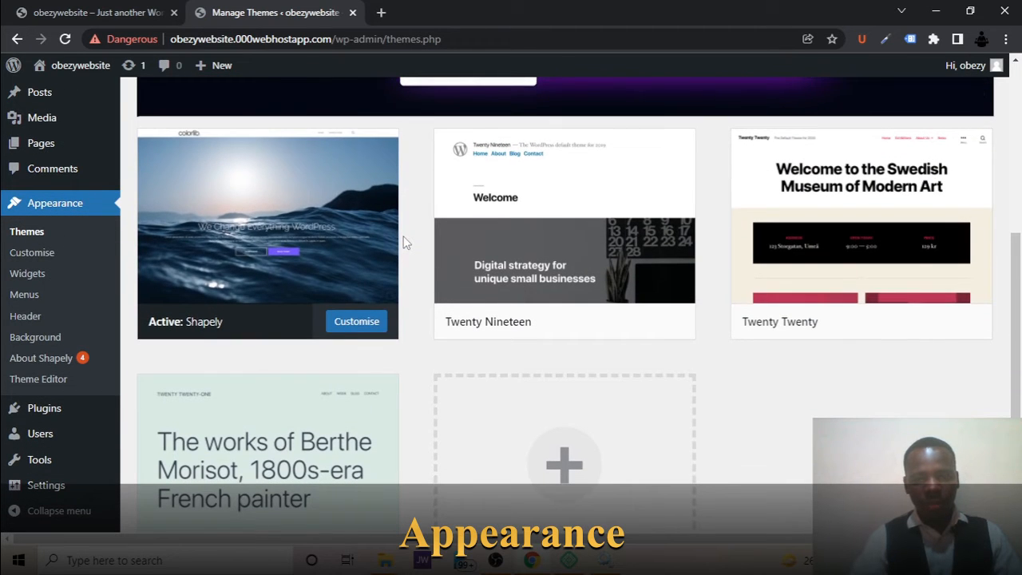
pyautogui.scroll(-2, 403, 243)
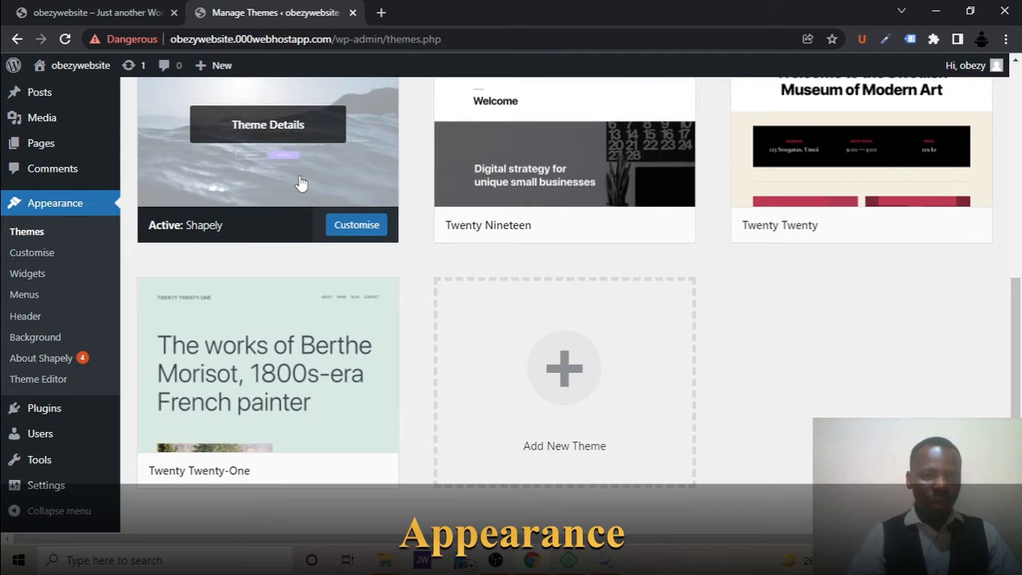
pyautogui.click(300, 184)
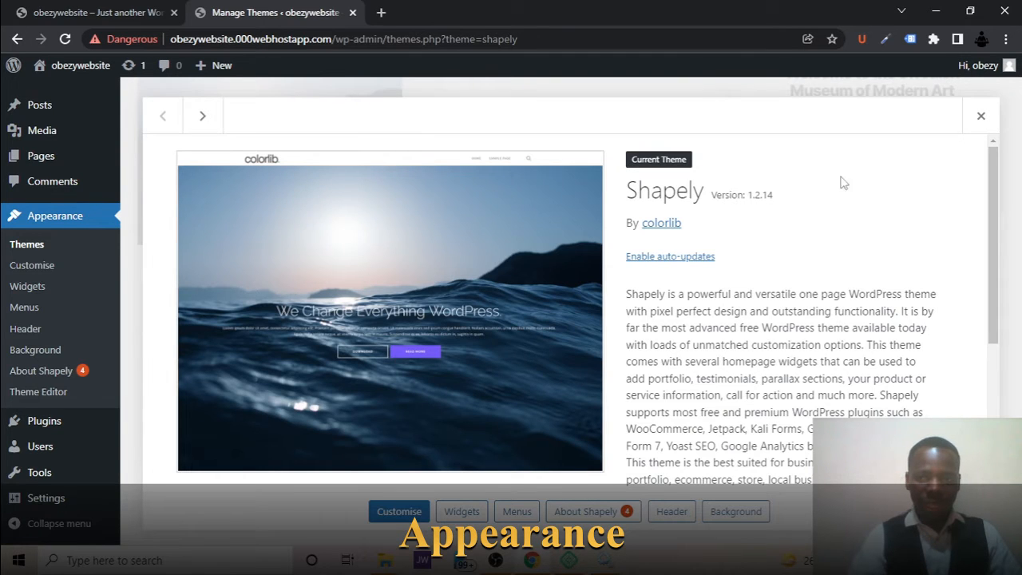
pyautogui.click(980, 117)
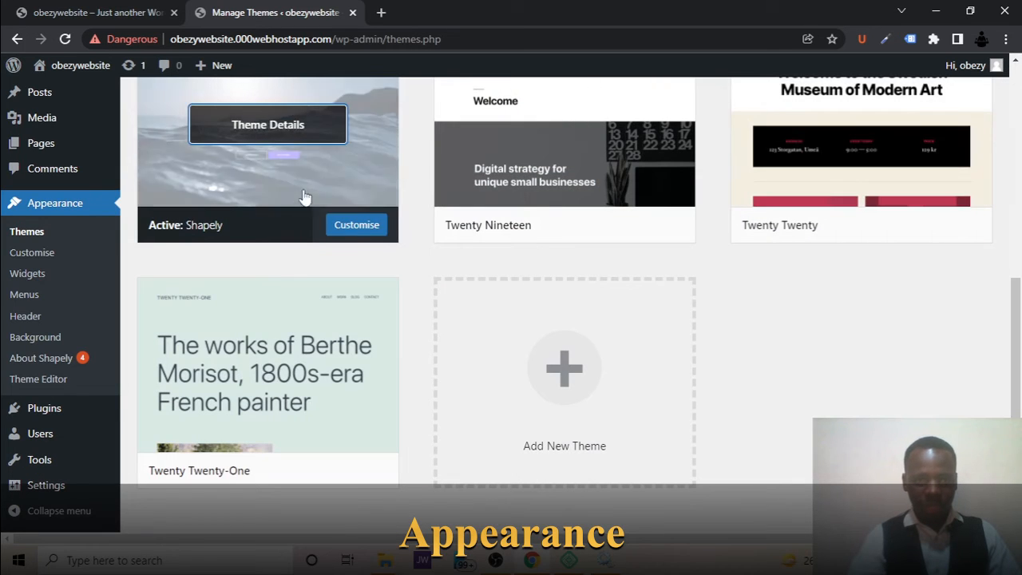
pyautogui.moveTo(563, 224)
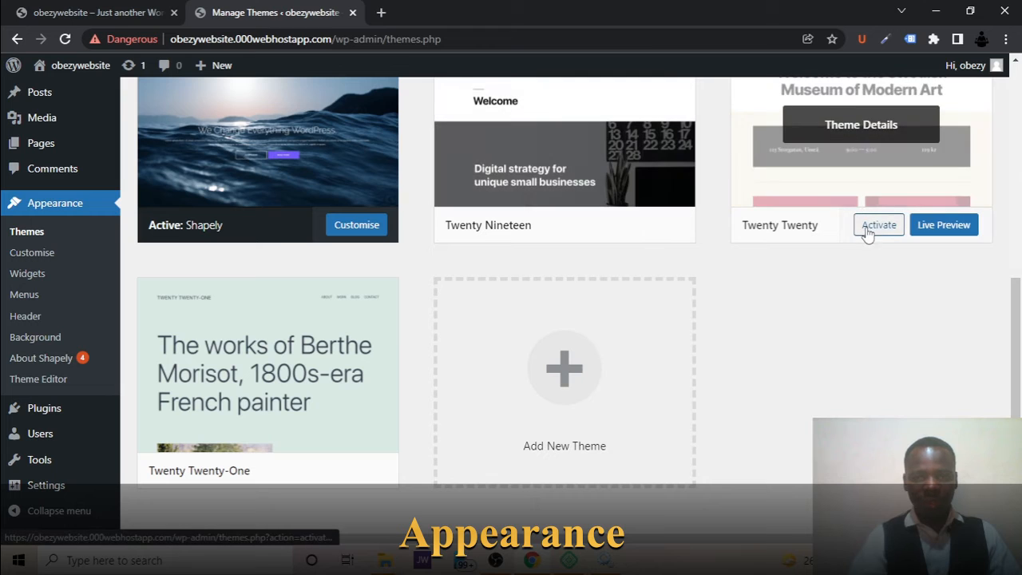
pyautogui.click(285, 172)
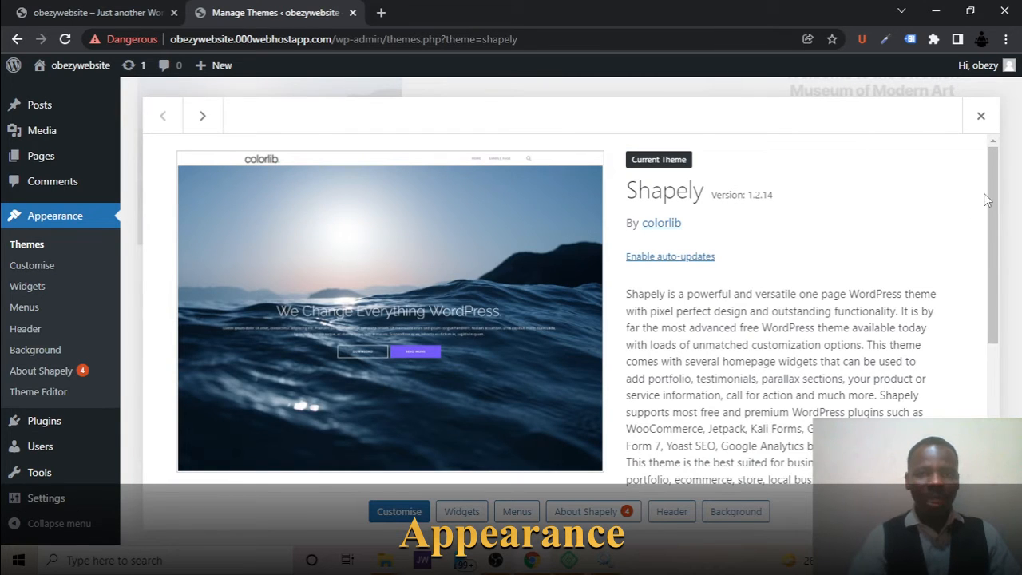
pyautogui.click(978, 118)
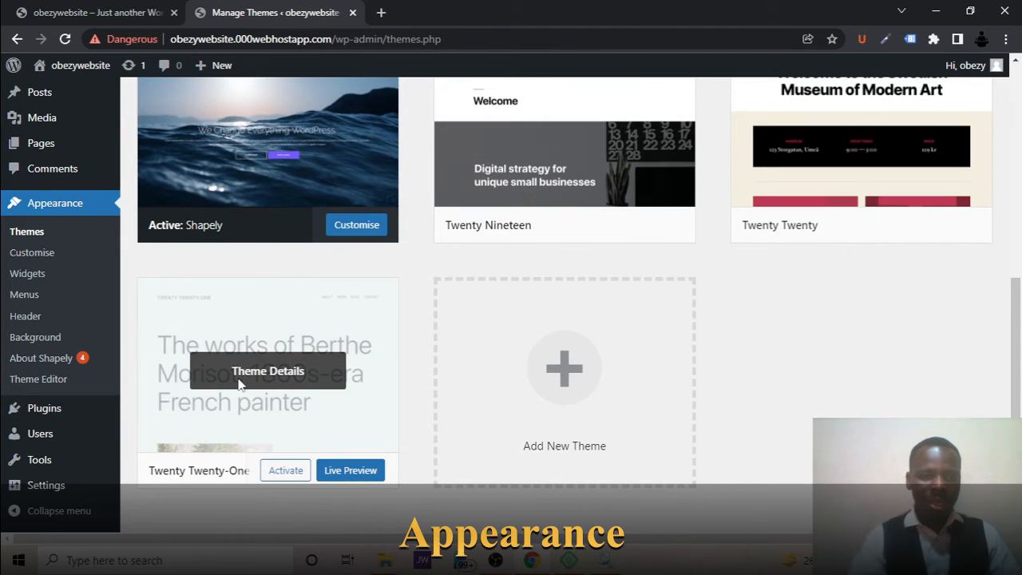
# Open the details of the Twenty Twenty-One theme and activate it as the site's theme.
pyautogui.click(237, 381)
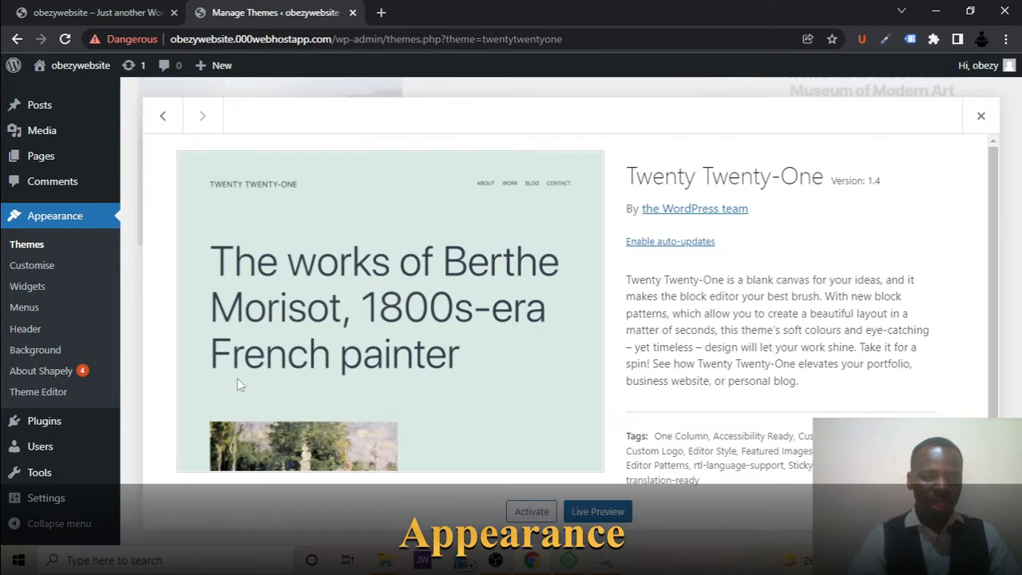
pyautogui.click(531, 511)
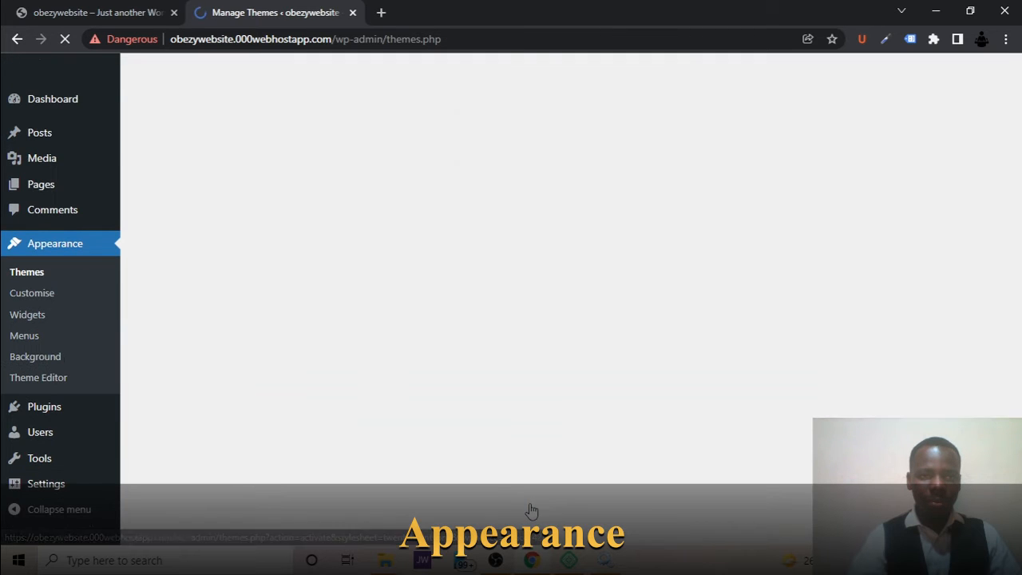
# Delete the inactive Shapely theme from its theme details and confirm the deletion.
pyautogui.scroll(-6, 532, 510)
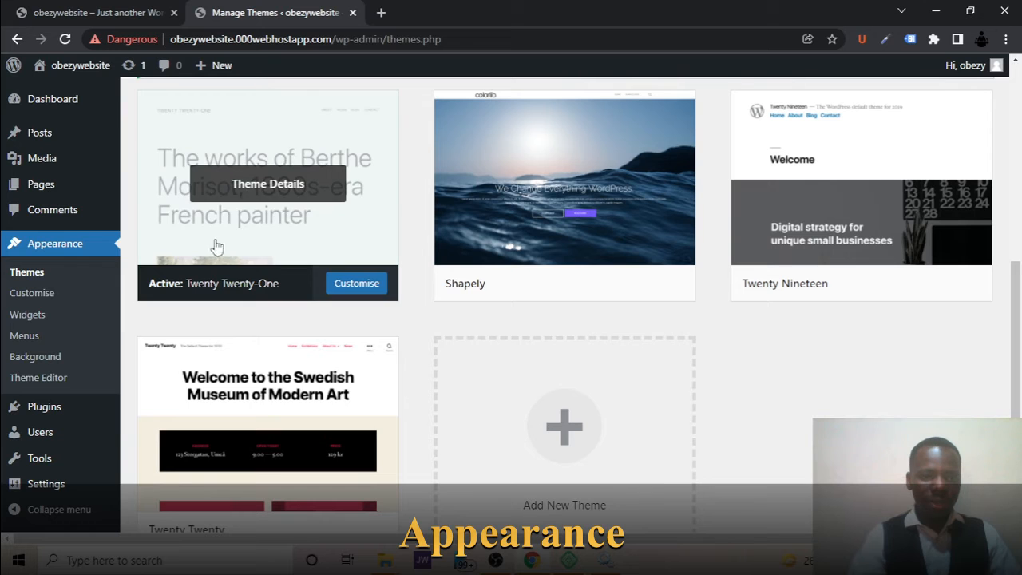
pyautogui.click(514, 214)
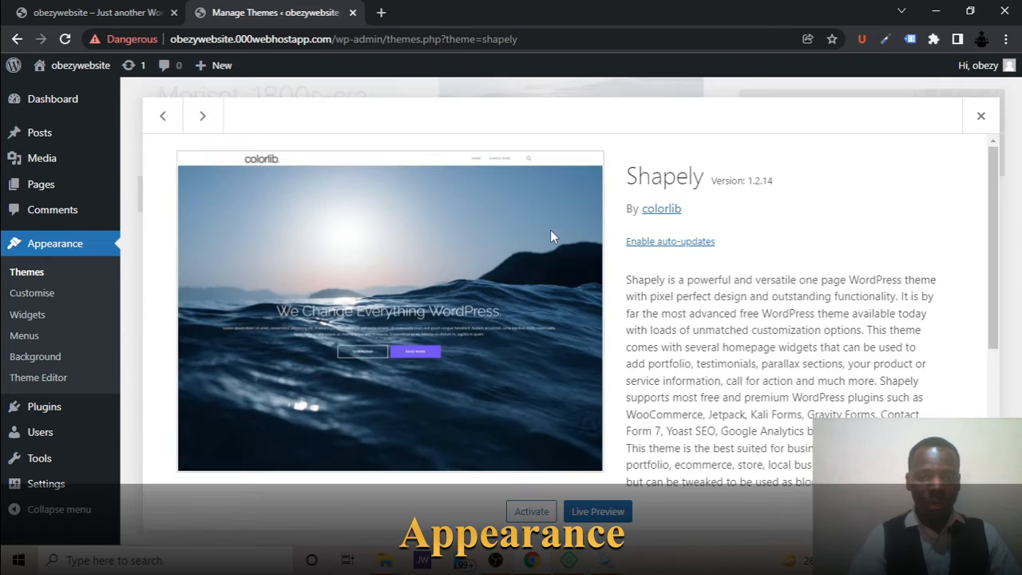
pyautogui.scroll(-5, 550, 230)
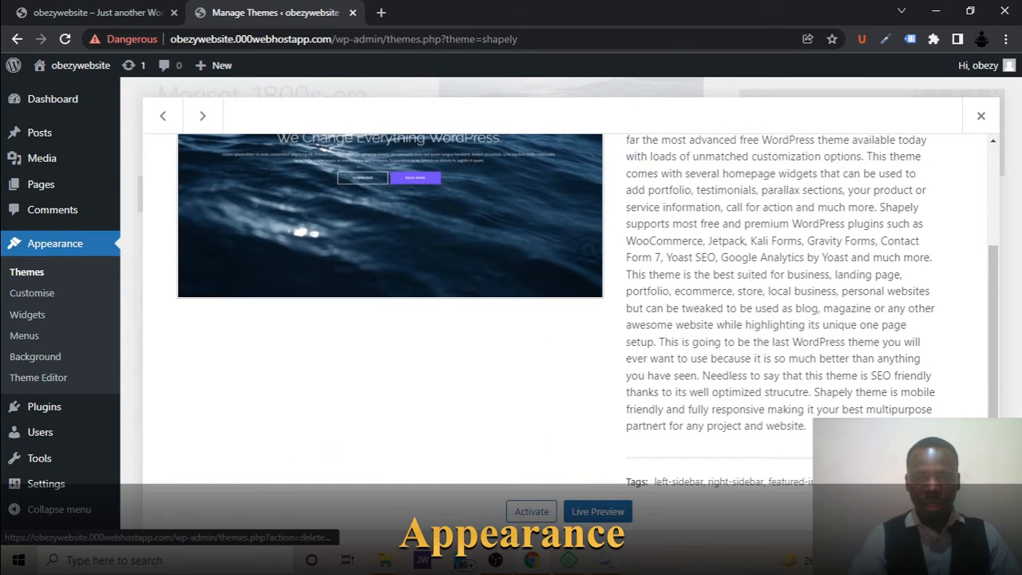
pyautogui.click(968, 511)
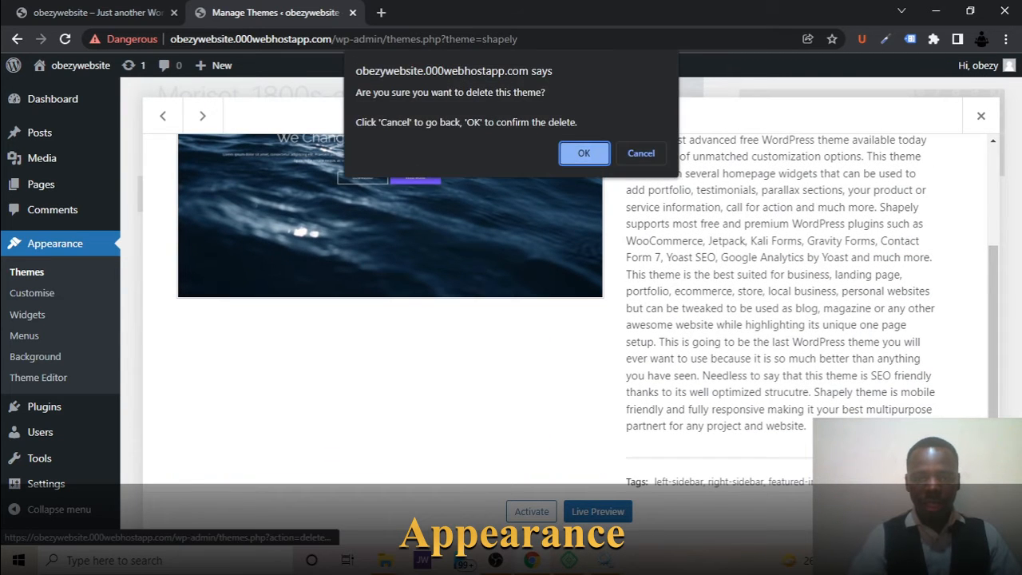
pyautogui.click(584, 153)
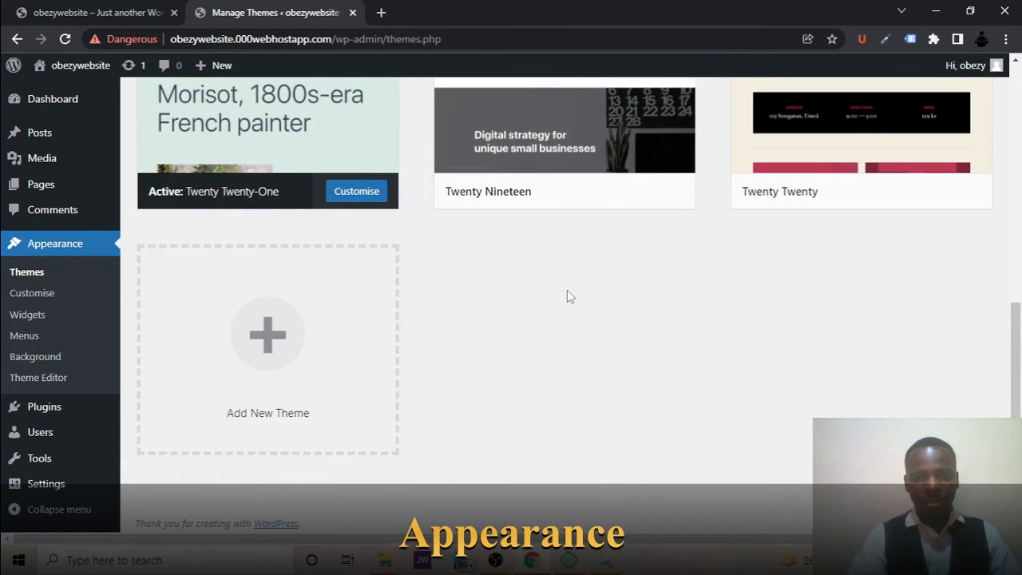
# Delete the unused Twenty Nineteen theme from the installed themes.
pyautogui.scroll(3, 566, 293)
pyautogui.click(571, 268)
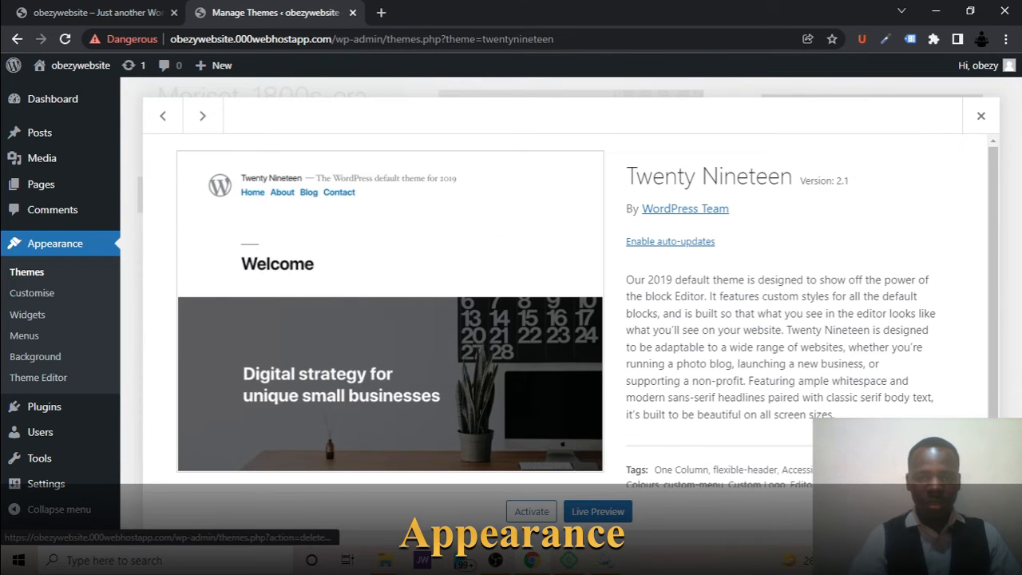
pyautogui.click(972, 511)
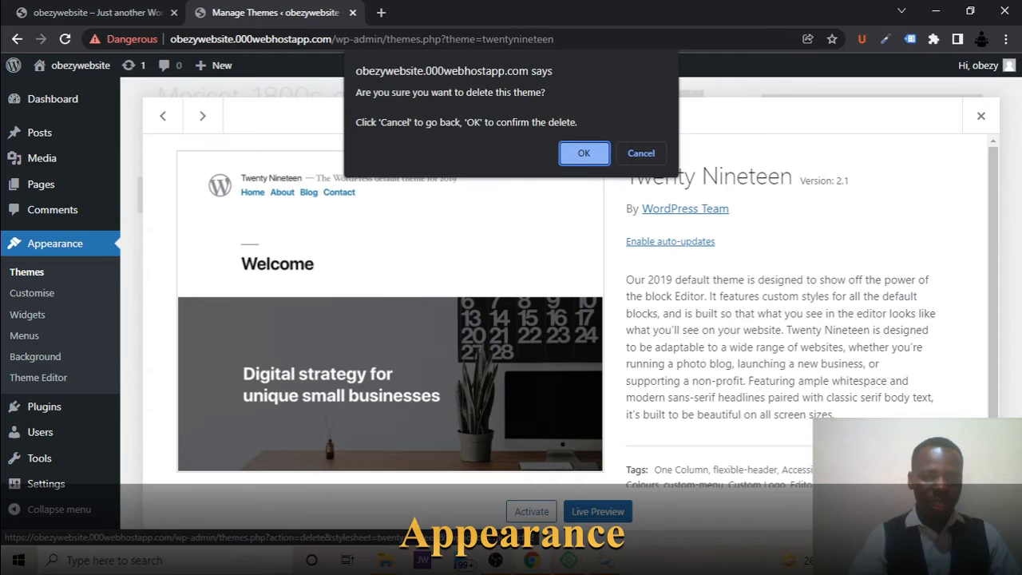
pyautogui.click(584, 154)
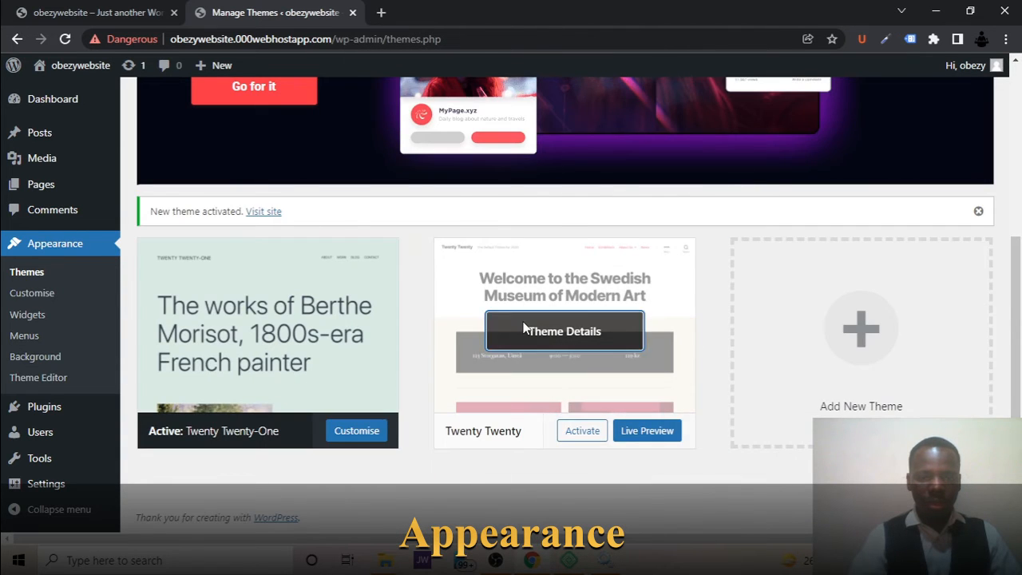
# Delete the Twenty Twenty theme, leaving only Twenty Twenty-One installed.
pyautogui.click(526, 327)
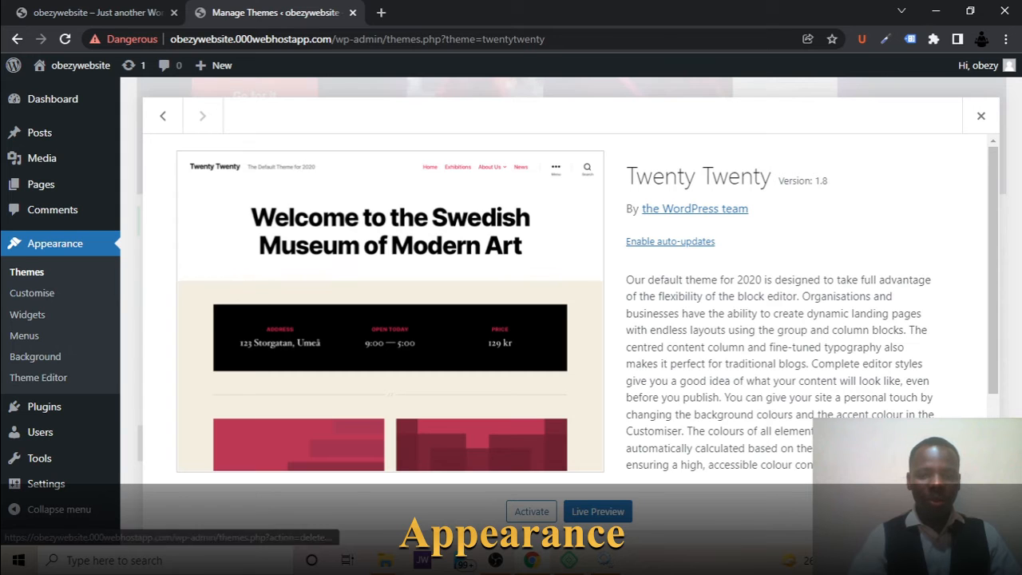
pyautogui.click(969, 511)
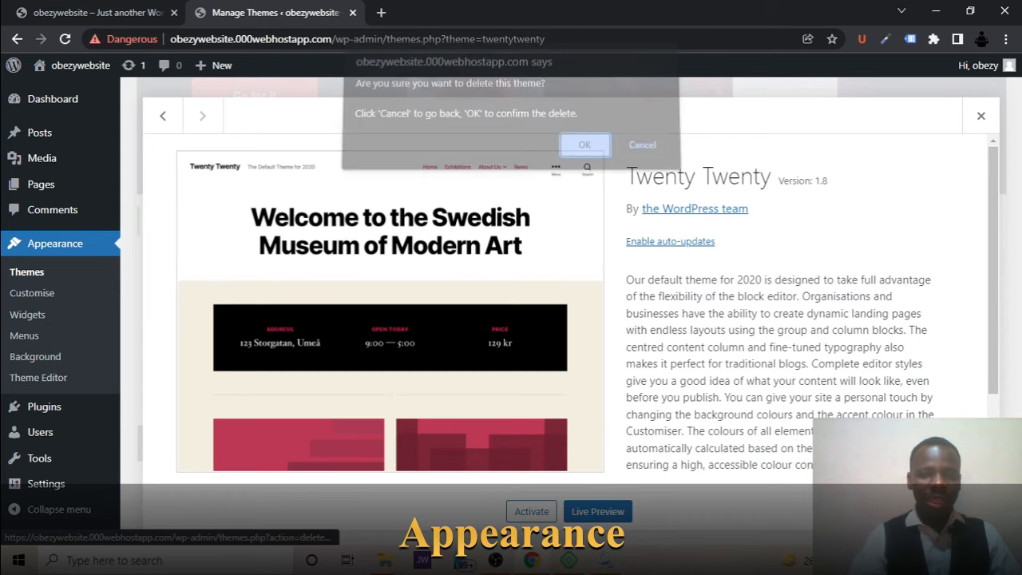
pyautogui.click(582, 154)
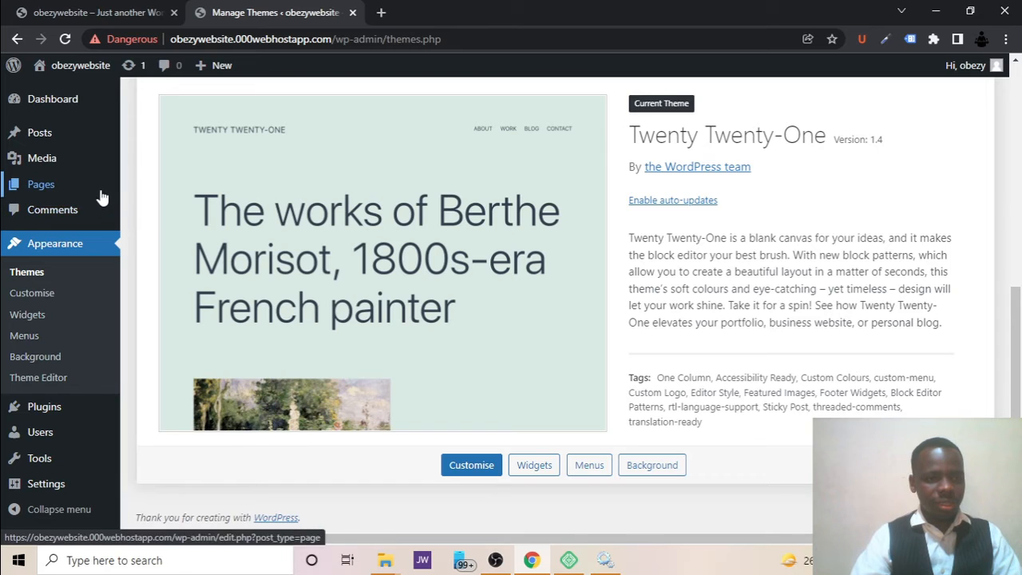
# Open the list of all users on the site.
pyautogui.moveTo(58, 412)
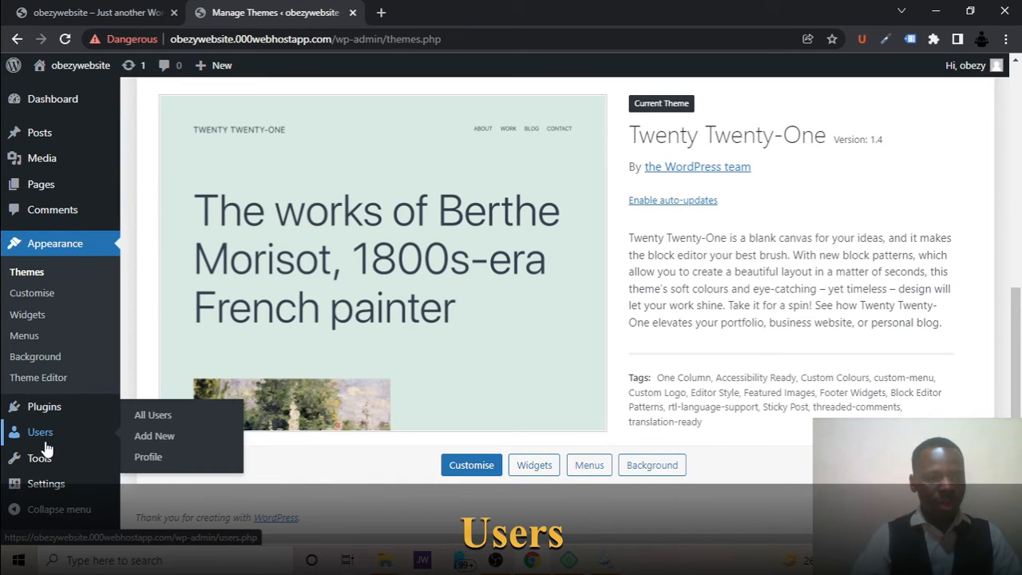
pyautogui.click(46, 448)
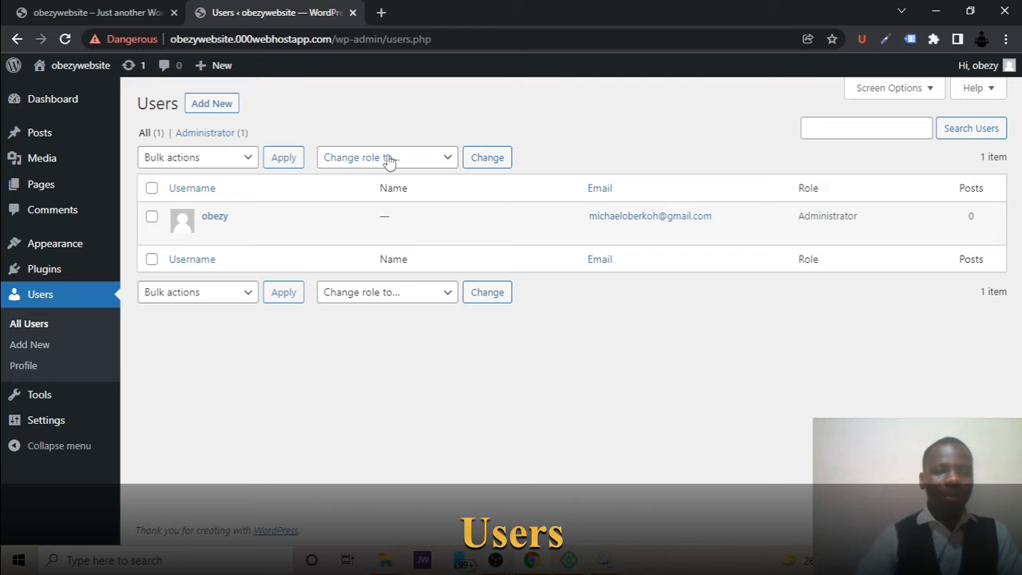
# Open the form for adding a new user and dismiss the Black Friday hosting banner.
pyautogui.click(211, 104)
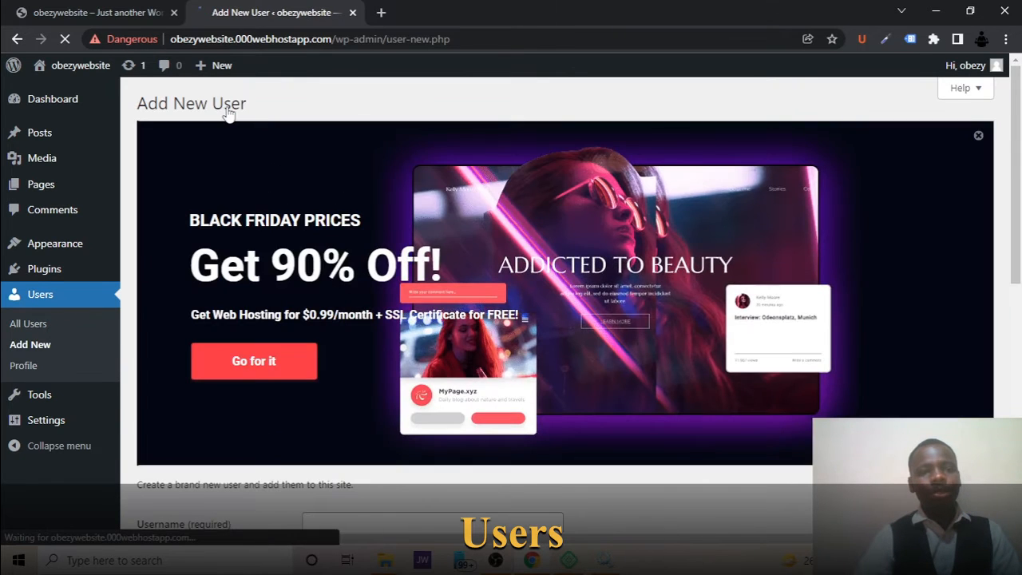
pyautogui.click(980, 135)
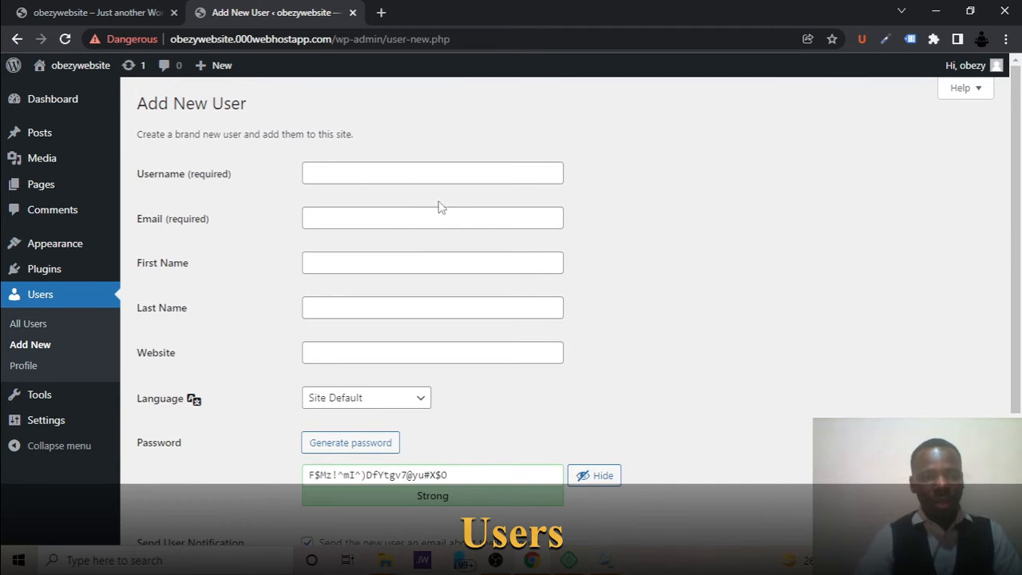
# Fill in the new user's username and email address in the required fields.
pyautogui.click(357, 175)
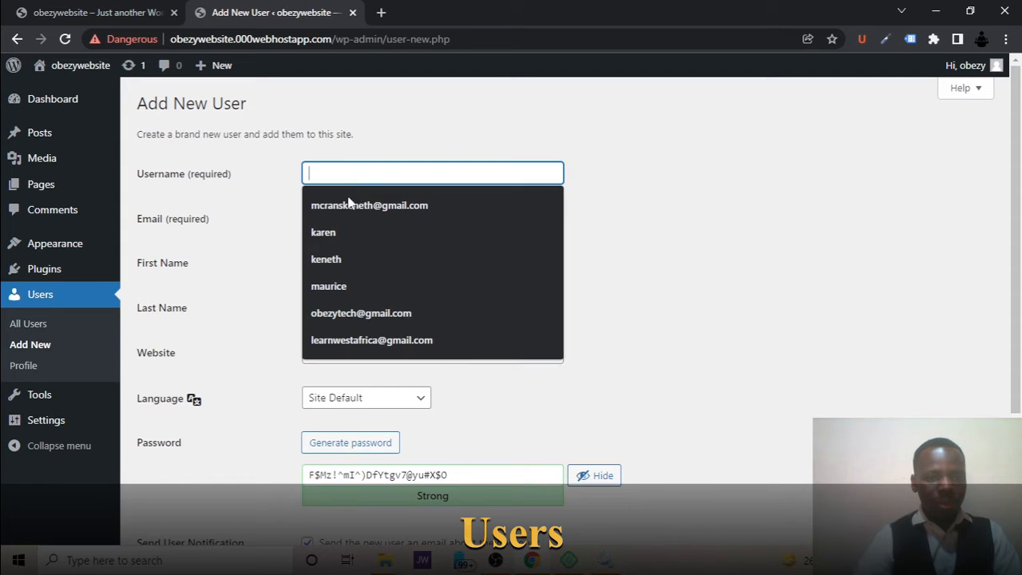
pyautogui.click(323, 234)
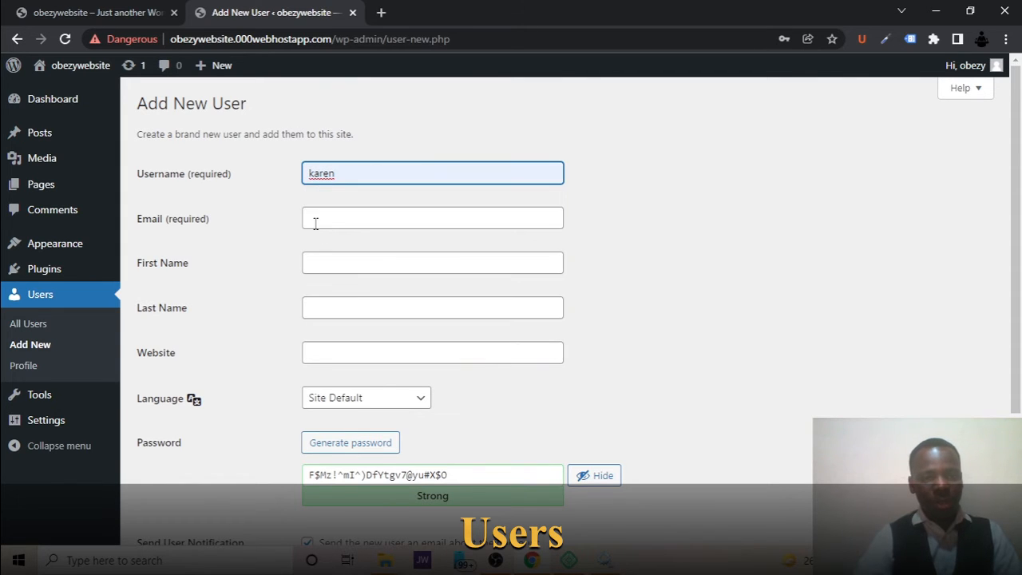
pyautogui.click(314, 221)
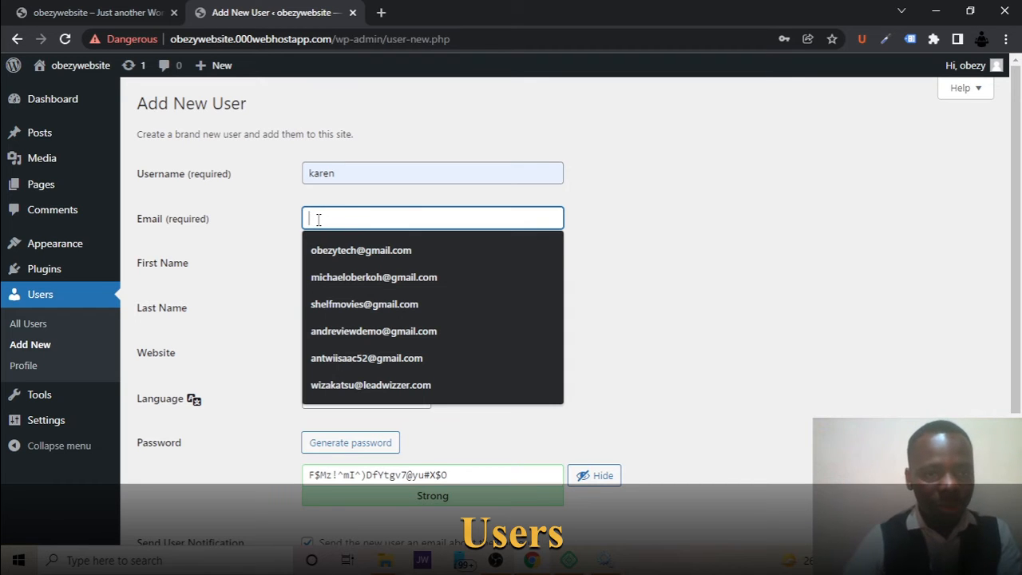
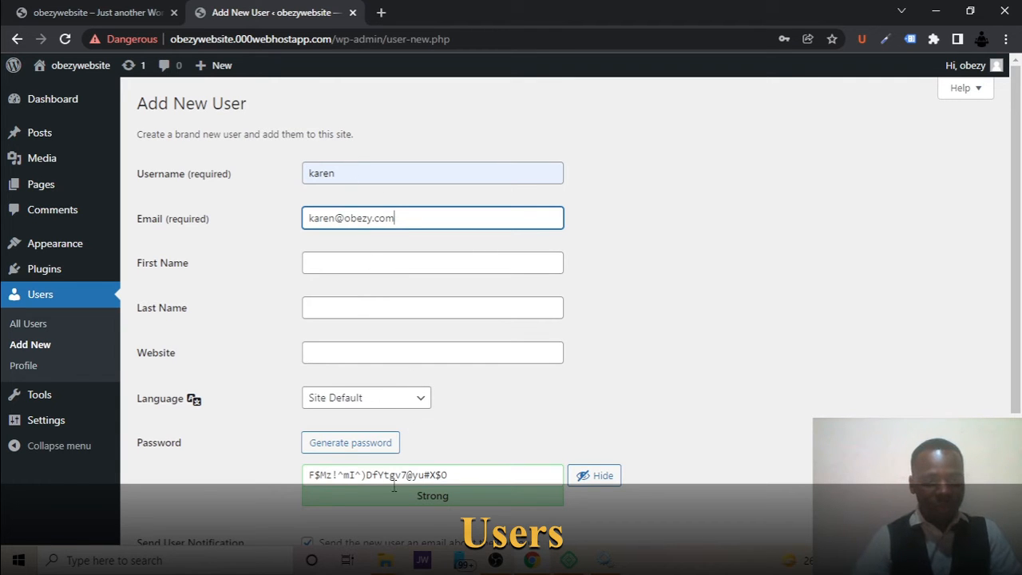
# Open the list of roles available for the new user.
pyautogui.scroll(-2, 395, 489)
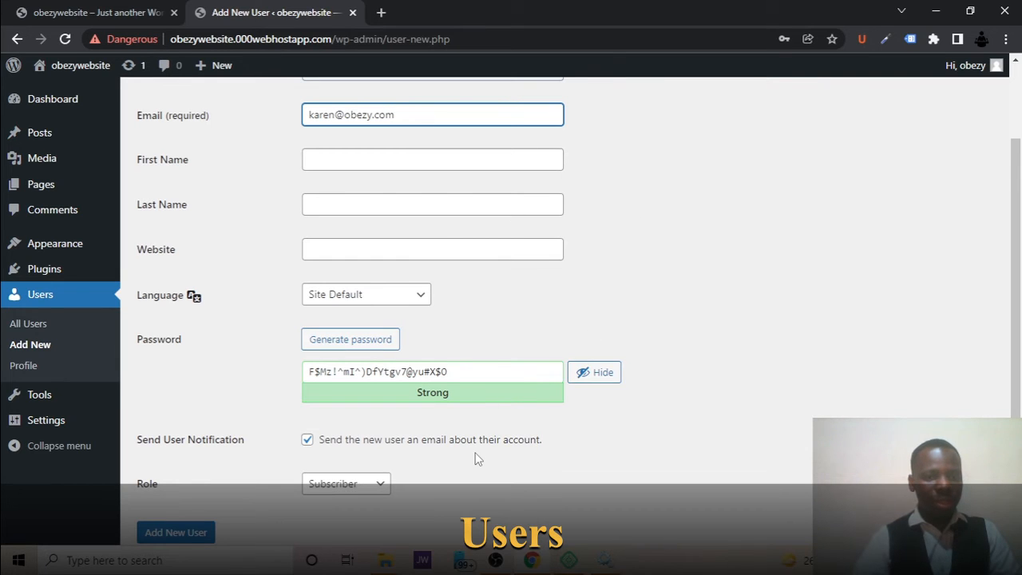
pyautogui.scroll(-1, 479, 457)
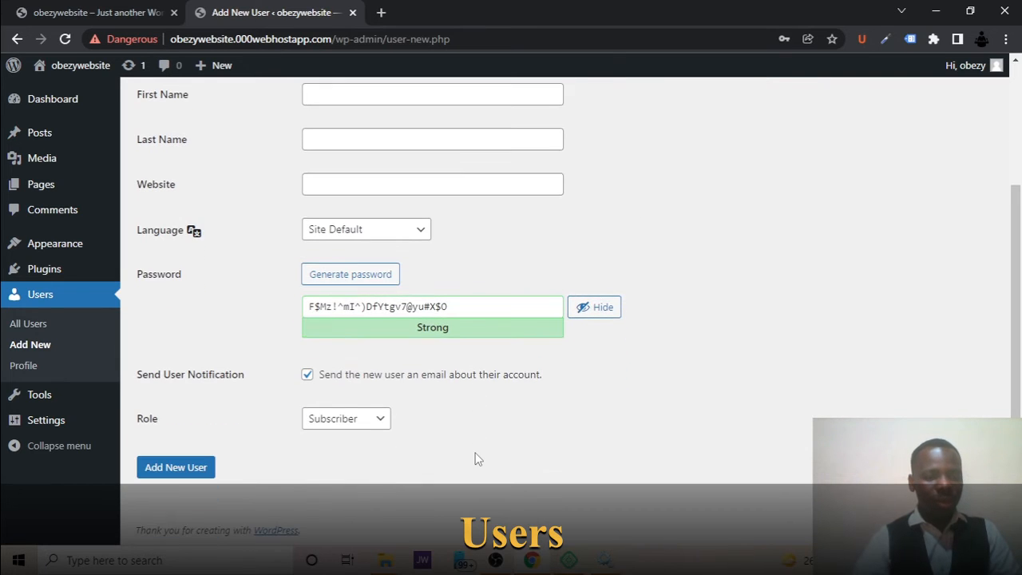
pyautogui.click(334, 418)
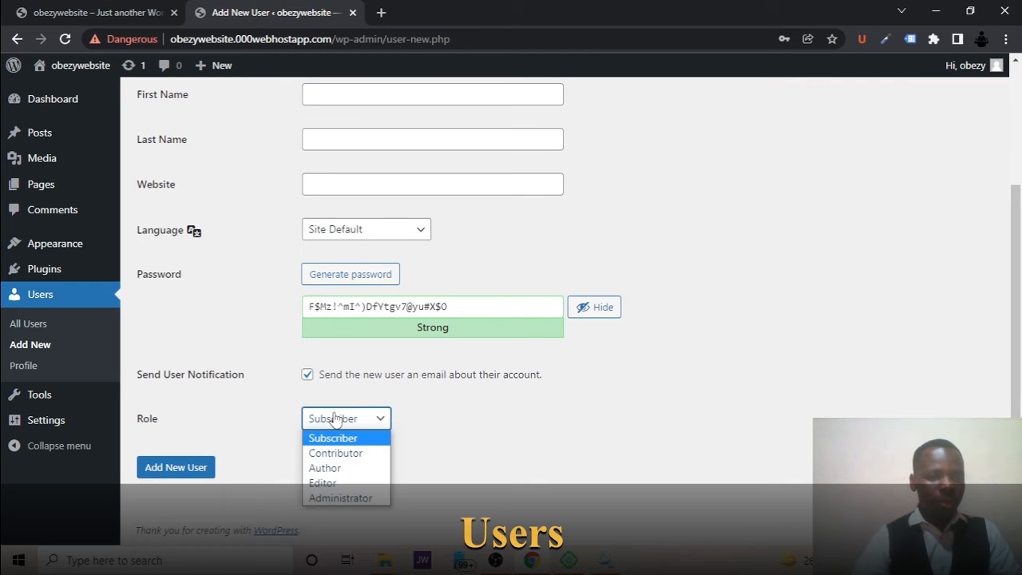
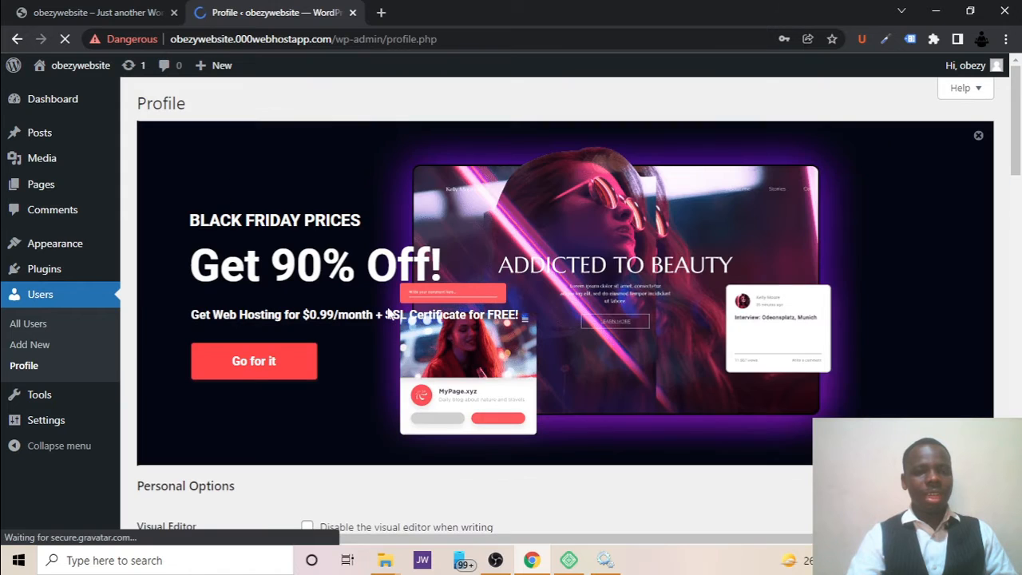
# Look through the profile page's personal options, contact info, biography and account management settings.
pyautogui.scroll(-4, 486, 142)
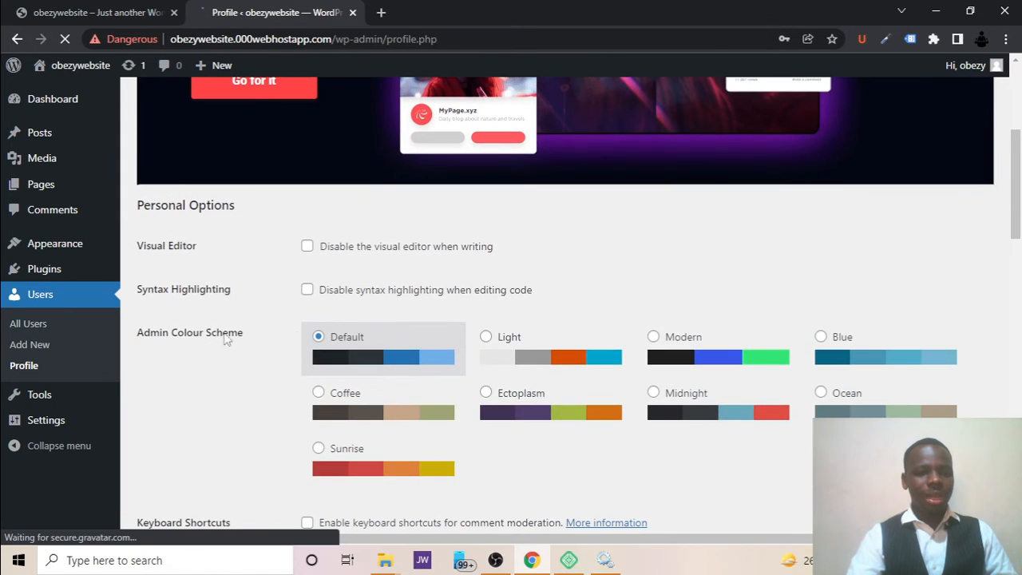
pyautogui.scroll(-1, 487, 405)
pyautogui.scroll(-7, 488, 405)
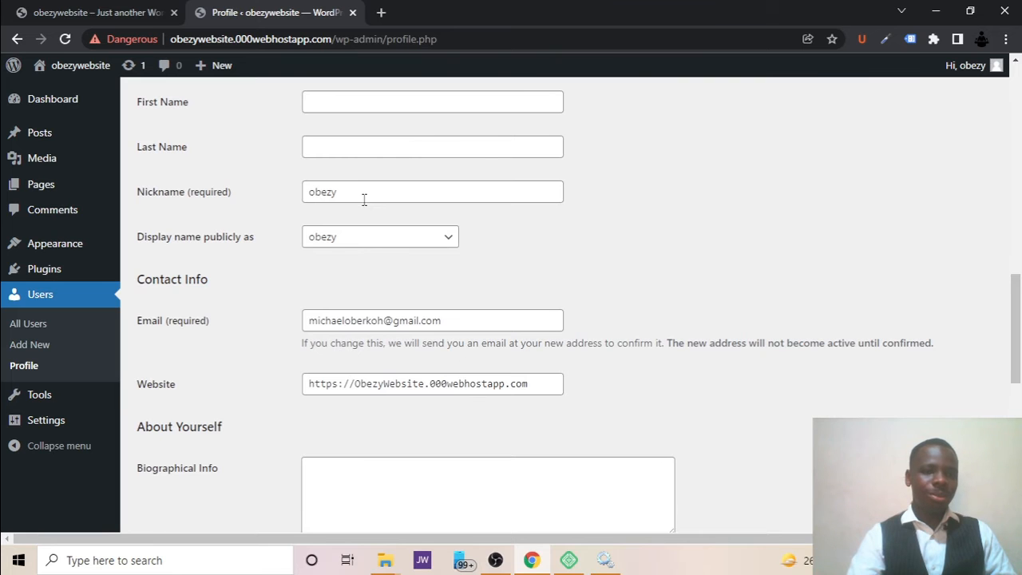
pyautogui.scroll(2, 363, 199)
pyautogui.scroll(-3, 362, 315)
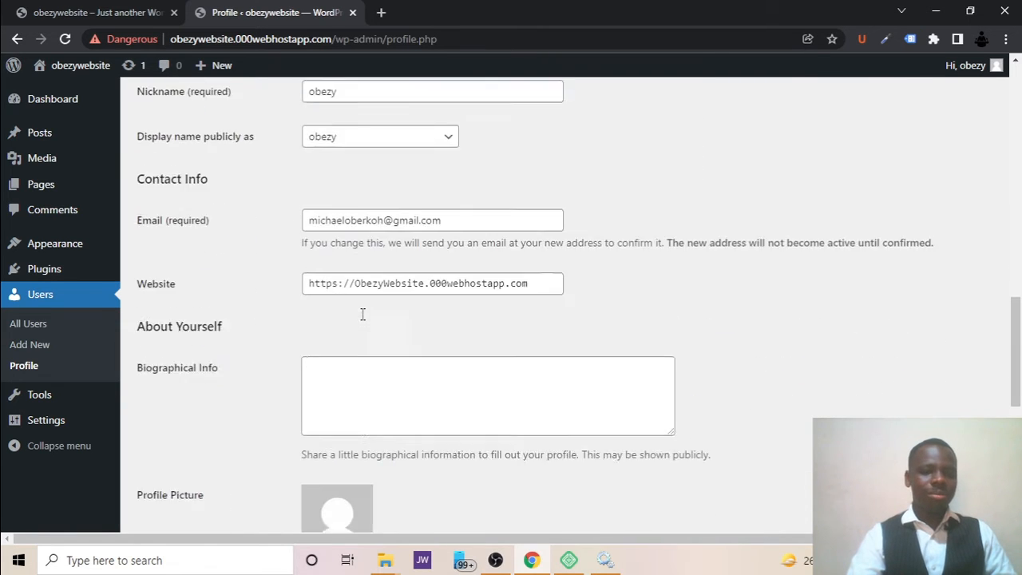
pyautogui.scroll(-2, 362, 314)
pyautogui.scroll(-3, 362, 314)
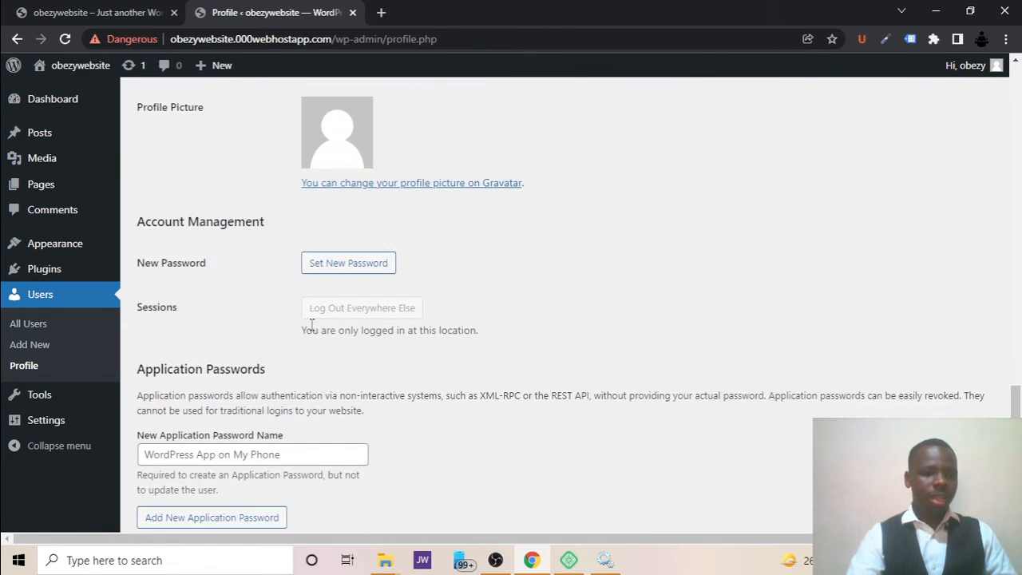
# Open the Available Tools page and view the Categories and Tags Converter.
pyautogui.moveTo(75, 397)
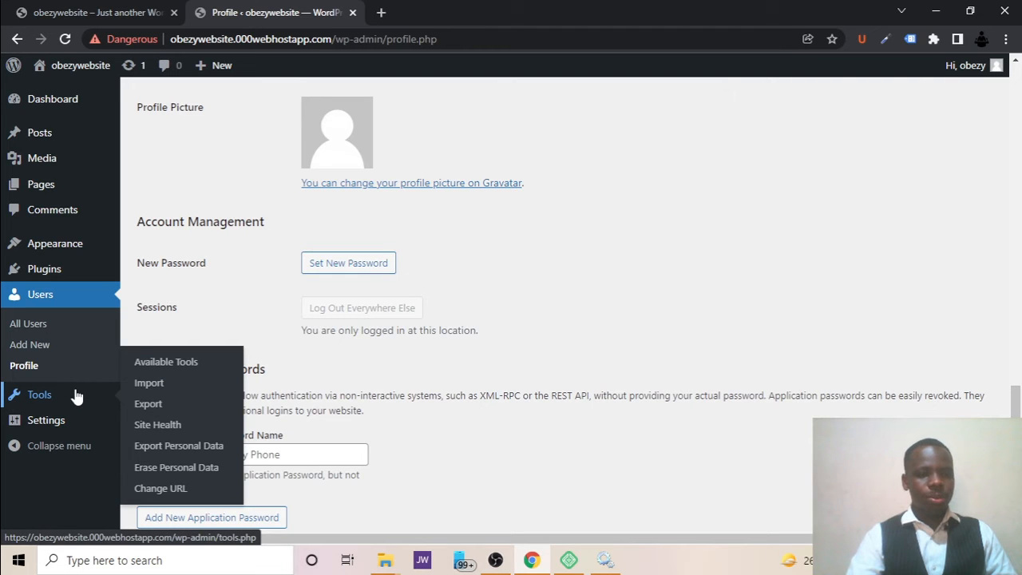
pyautogui.click(76, 397)
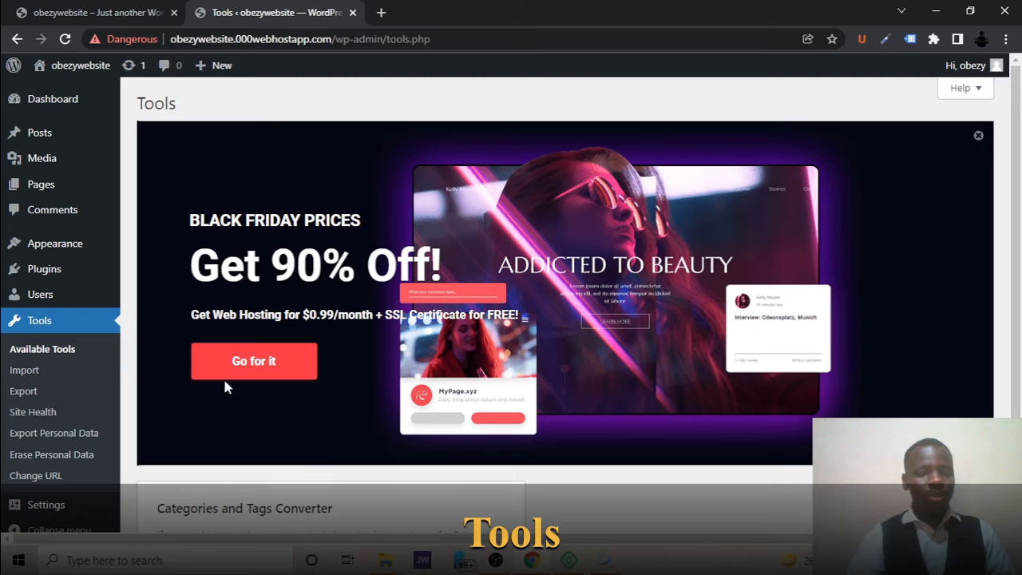
pyautogui.scroll(-2, 461, 384)
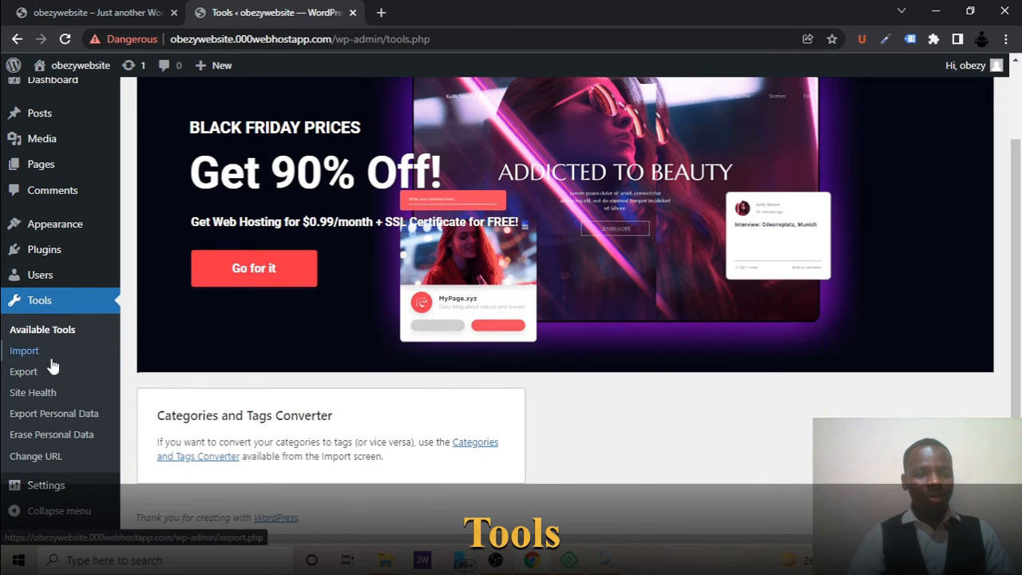
# Open Site Health and review the critical issues and recommended improvements in its status report.
pyautogui.click(33, 392)
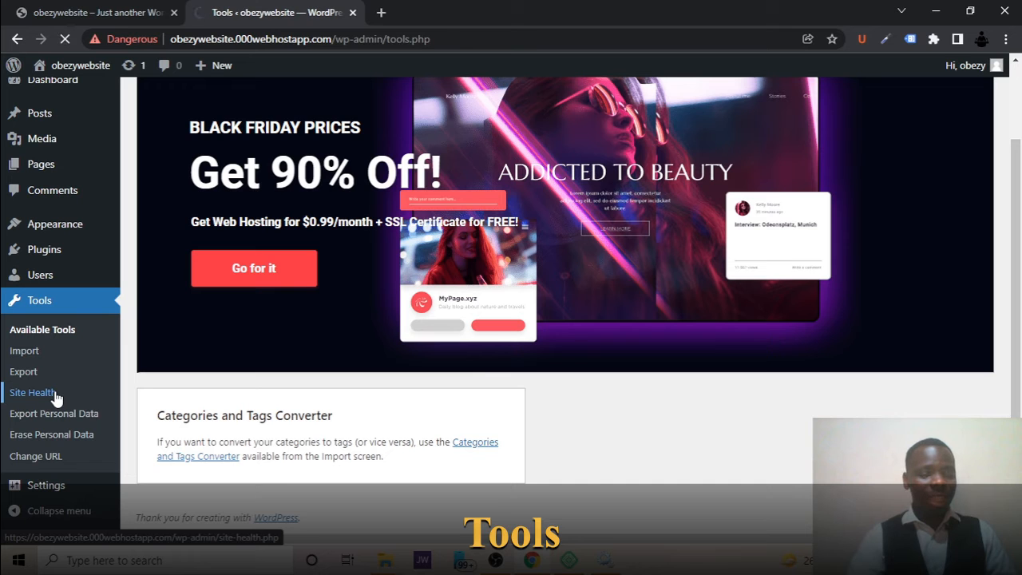
pyautogui.scroll(-5, 213, 405)
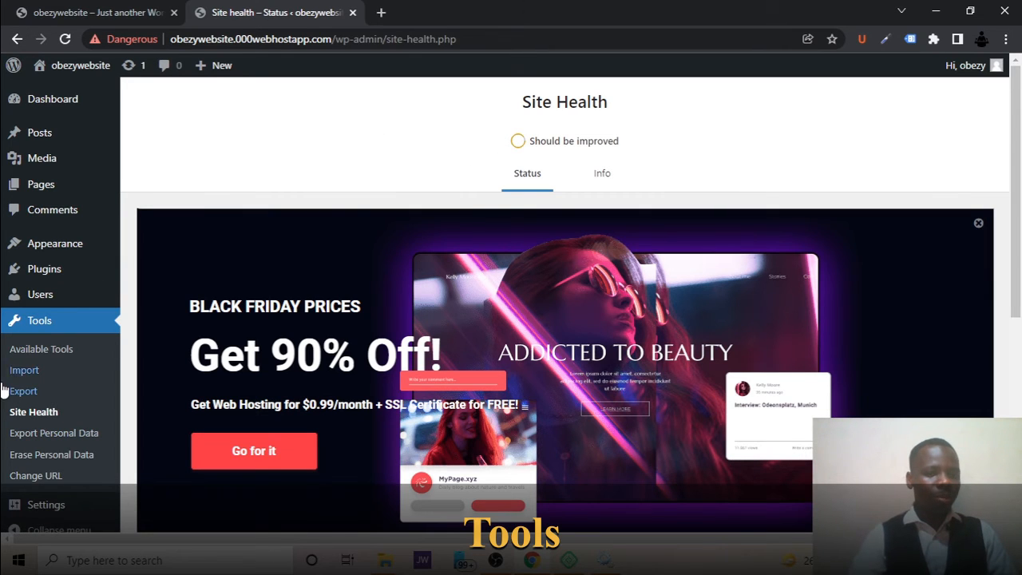
pyautogui.scroll(-3, 10, 389)
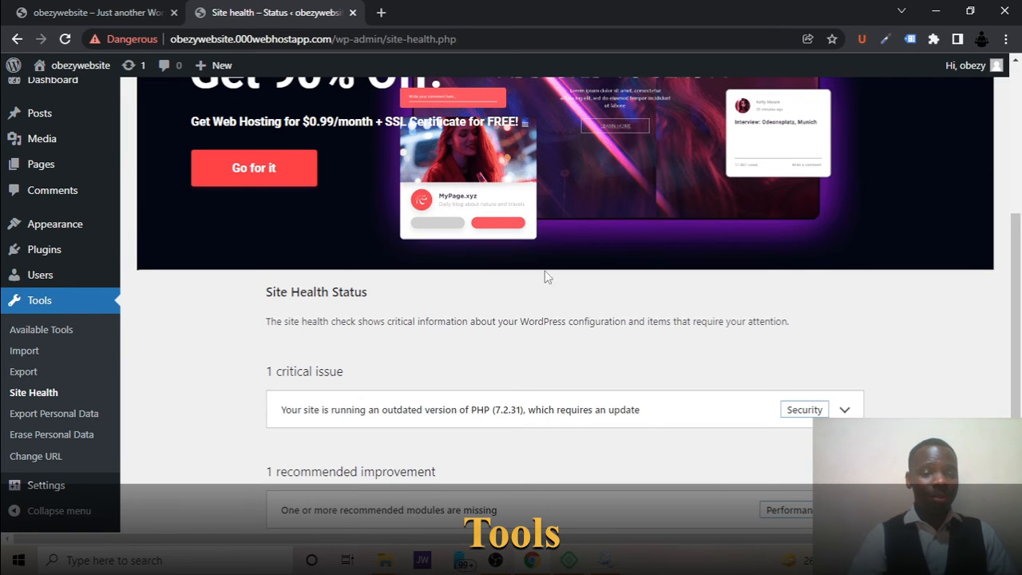
pyautogui.scroll(-1, 540, 314)
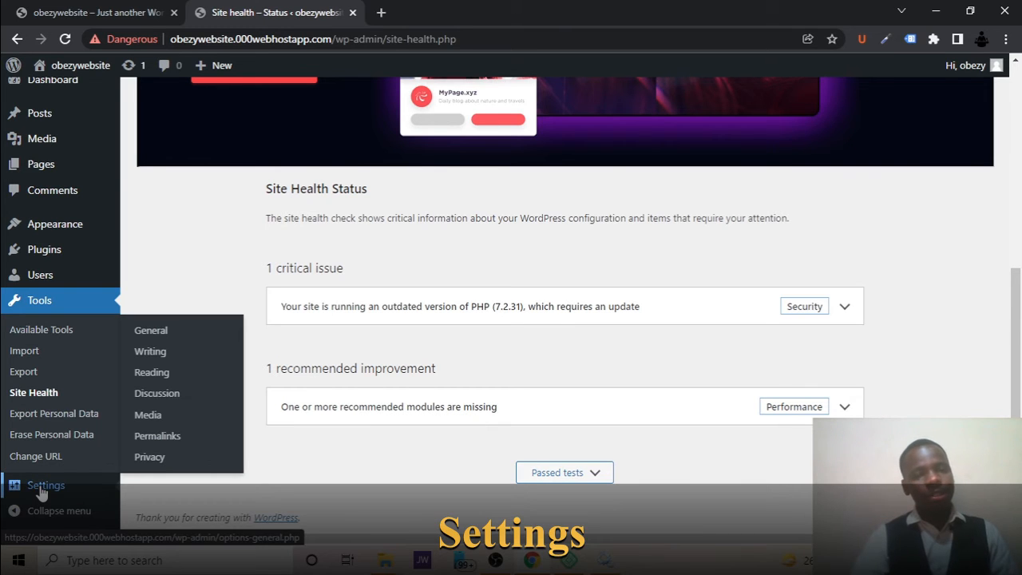
# Open the General Settings and dismiss the Black Friday hosting banner.
pyautogui.click(42, 493)
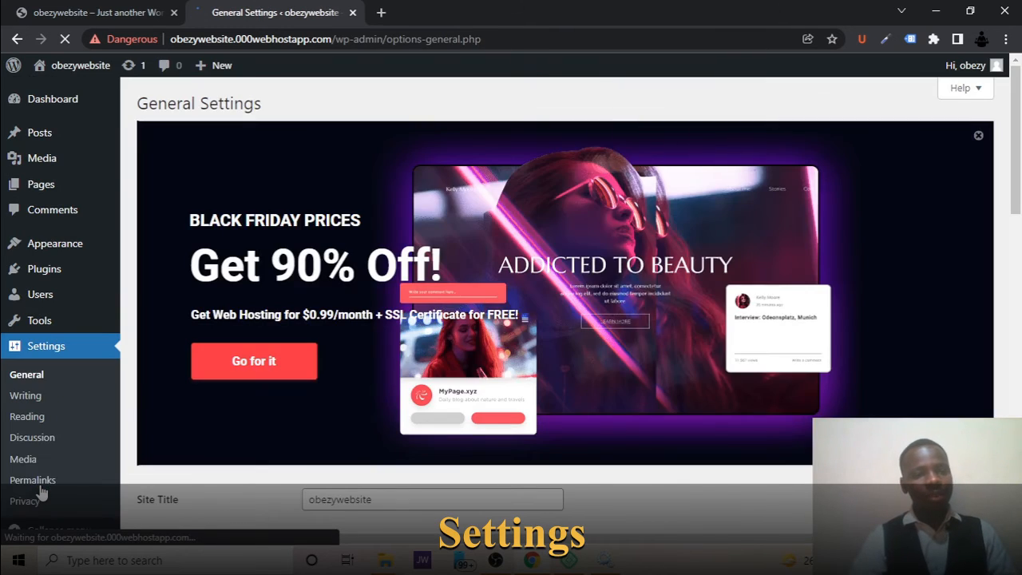
pyautogui.click(978, 137)
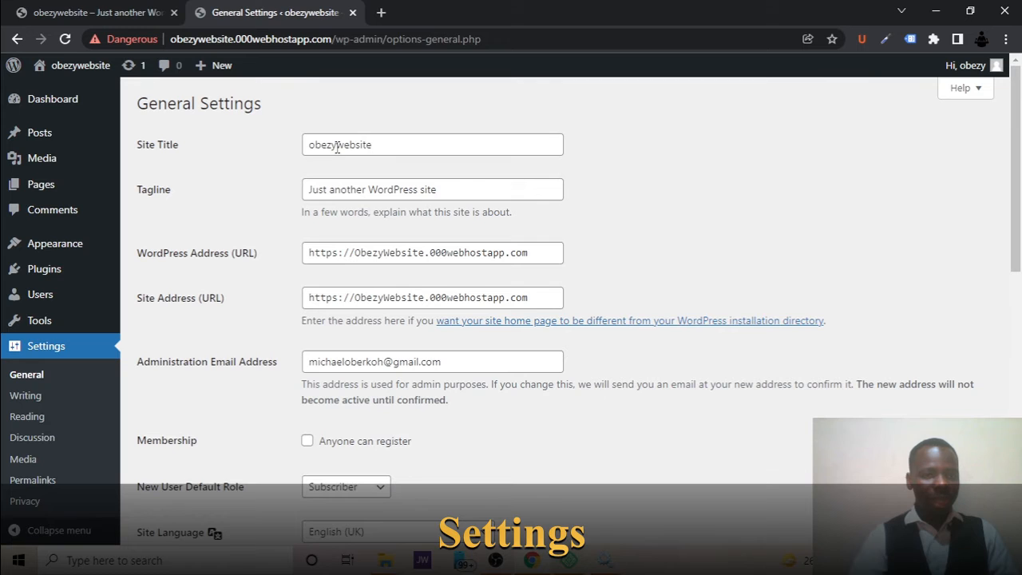
# Check how the title appears on the live site, and change the Site Title to "Obezy Website".
pyautogui.click(112, 11)
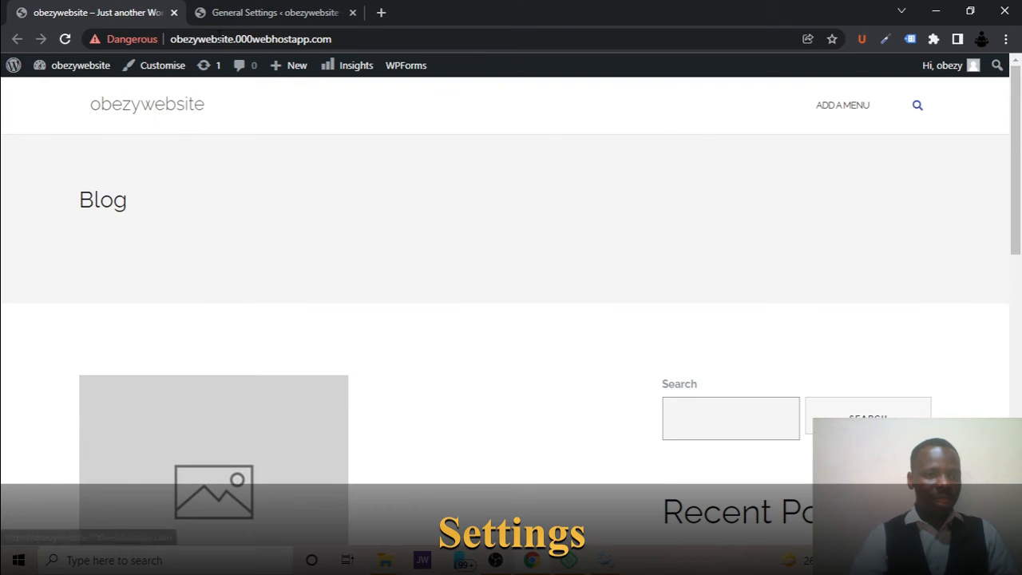
pyautogui.click(247, 12)
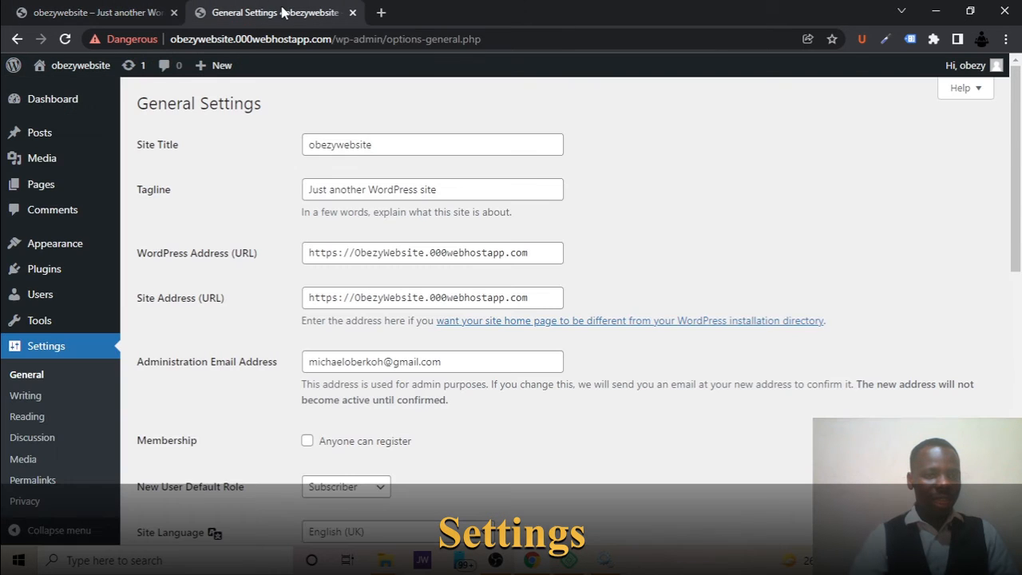
pyautogui.click(316, 139)
pyautogui.press('BackSpace')
pyautogui.write('o')
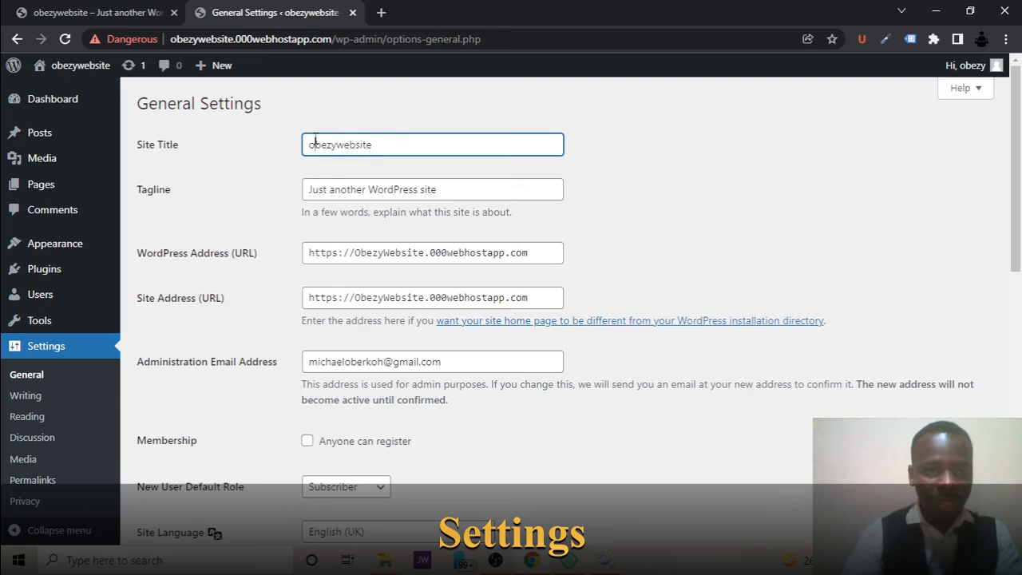
pyautogui.press('BackSpace')
pyautogui.write('O')
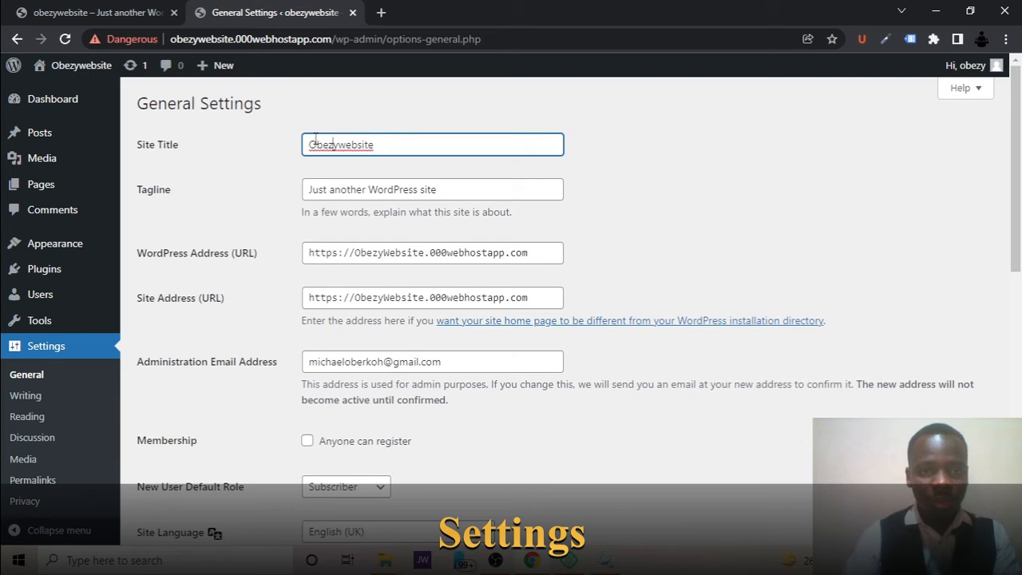
pyautogui.press('Delete')
pyautogui.write('W')
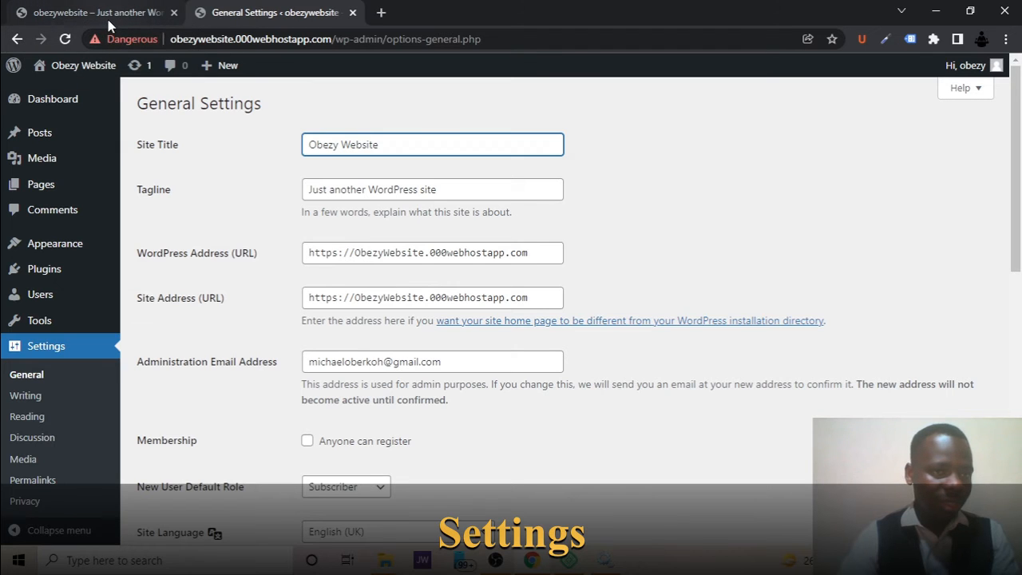
# Replace the site's tagline with "Most awesome site".
pyautogui.moveTo(447, 189); pyautogui.dragTo(201, 210)
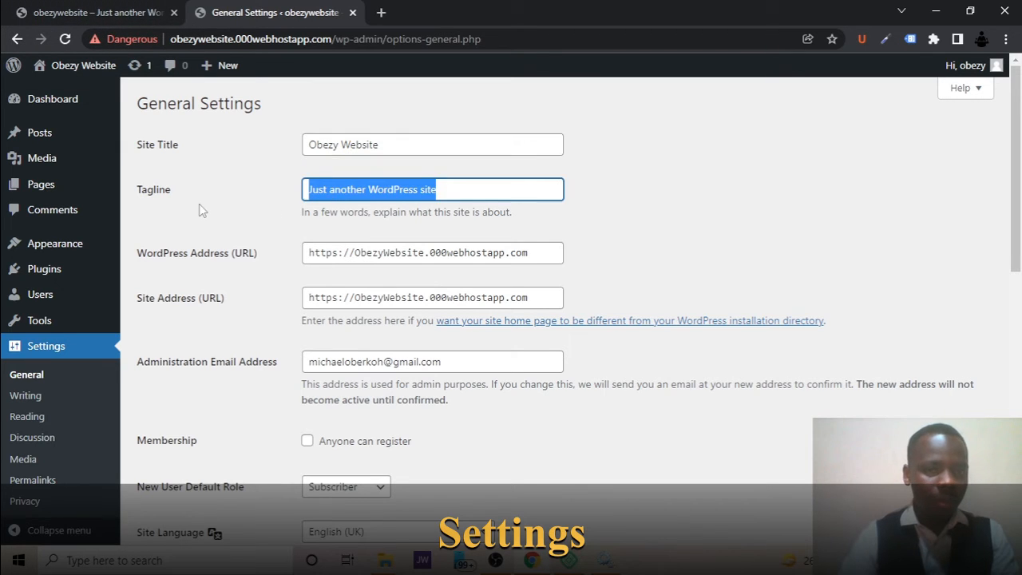
pyautogui.write('Most a')
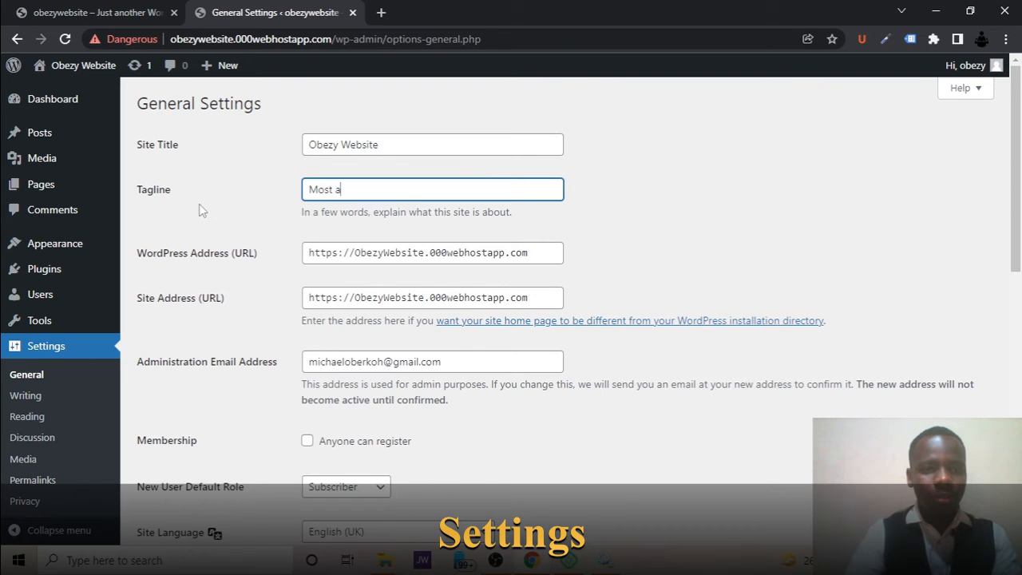
pyautogui.write('wesome ')
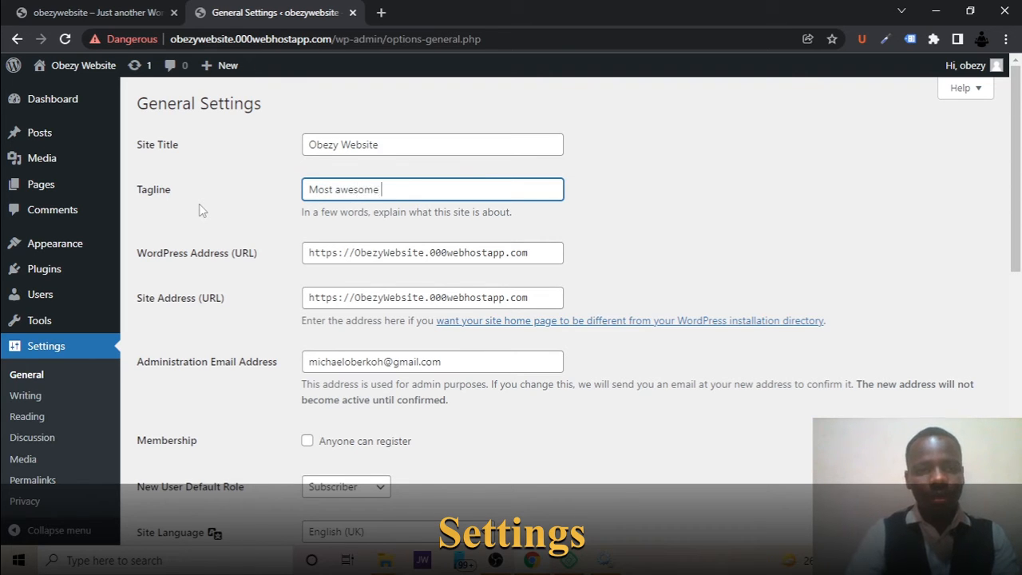
pyautogui.write('site')
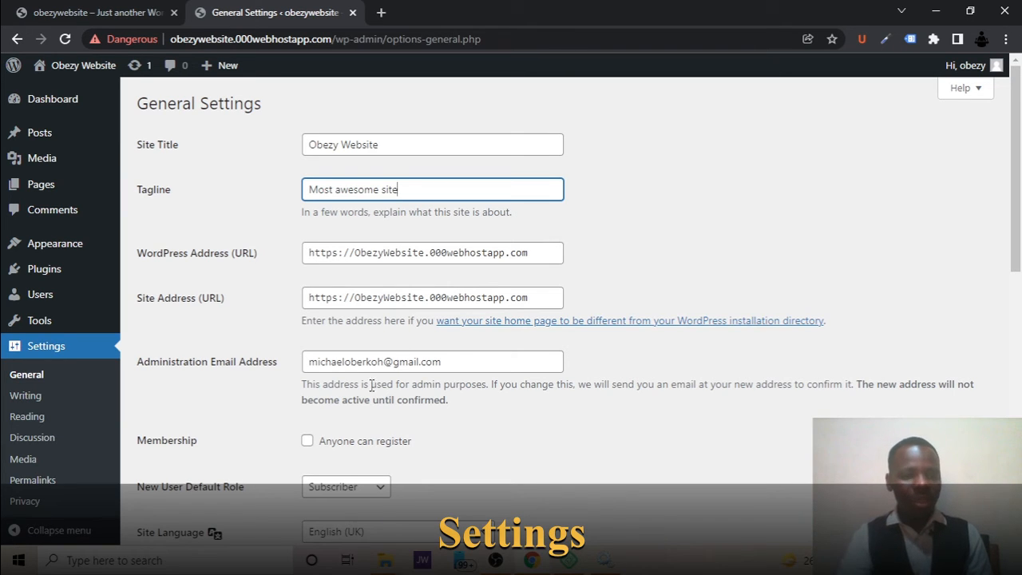
# Try out the membership option that lets anyone register, and view the default roles available for new users.
pyautogui.scroll(-2, 427, 364)
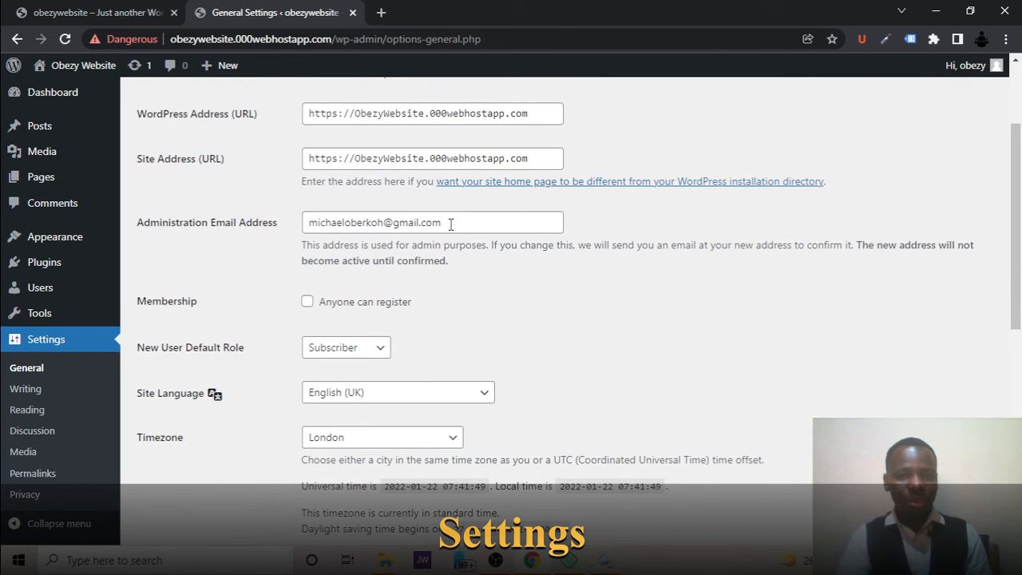
pyautogui.click(506, 222)
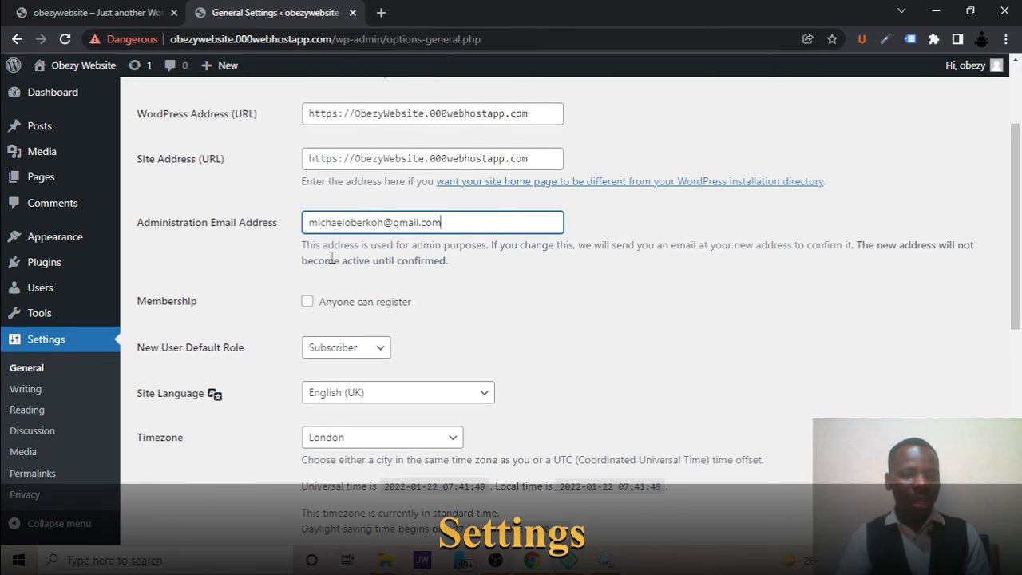
pyautogui.scroll(-1, 331, 265)
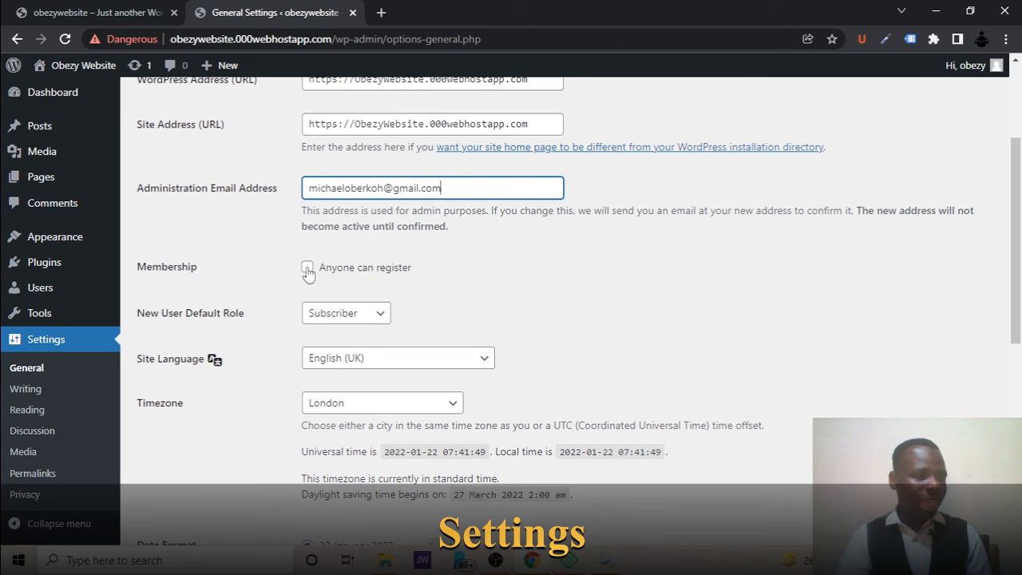
pyautogui.click(307, 269)
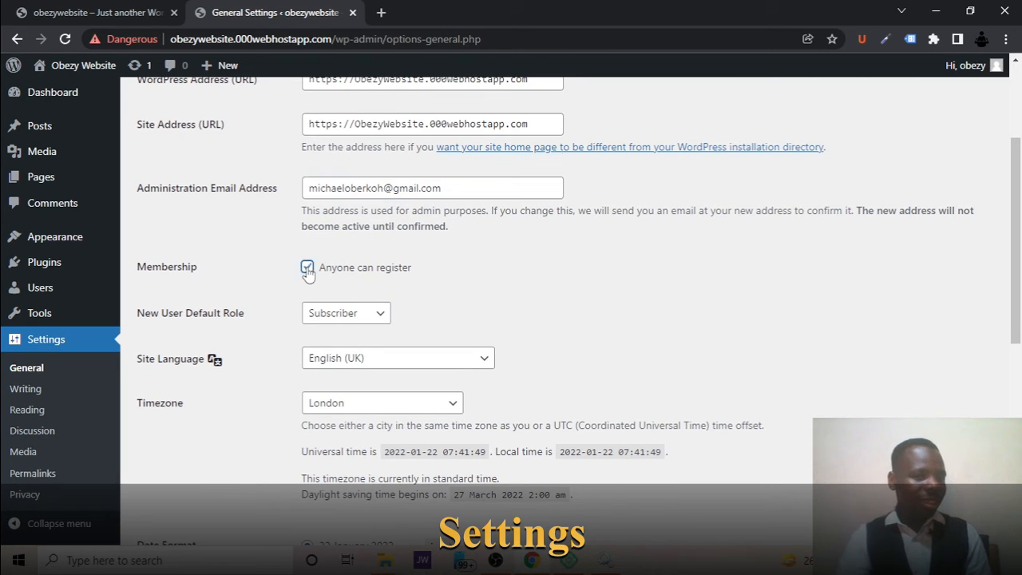
pyautogui.click(338, 320)
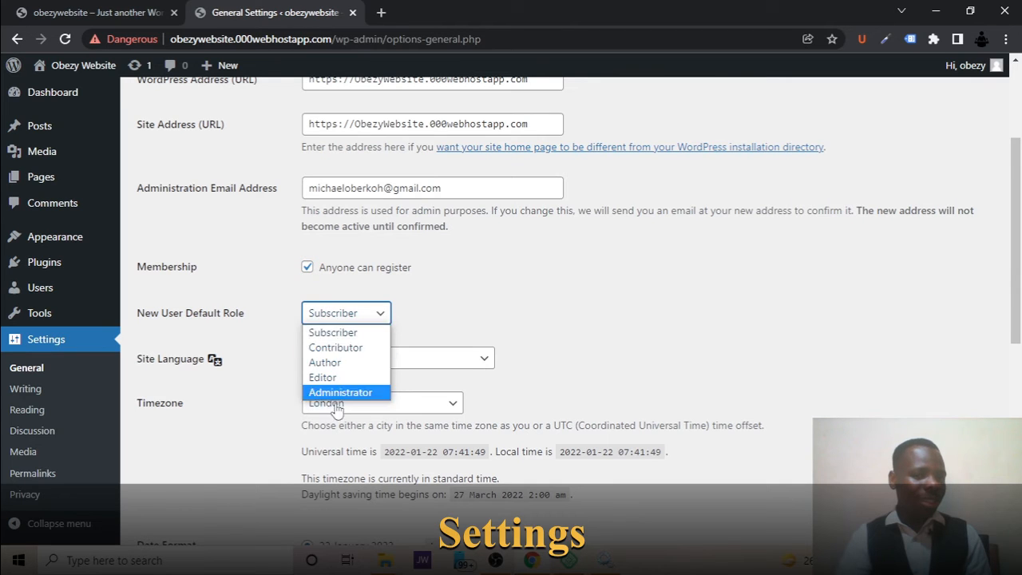
pyautogui.click(307, 269)
pyautogui.click(307, 269)
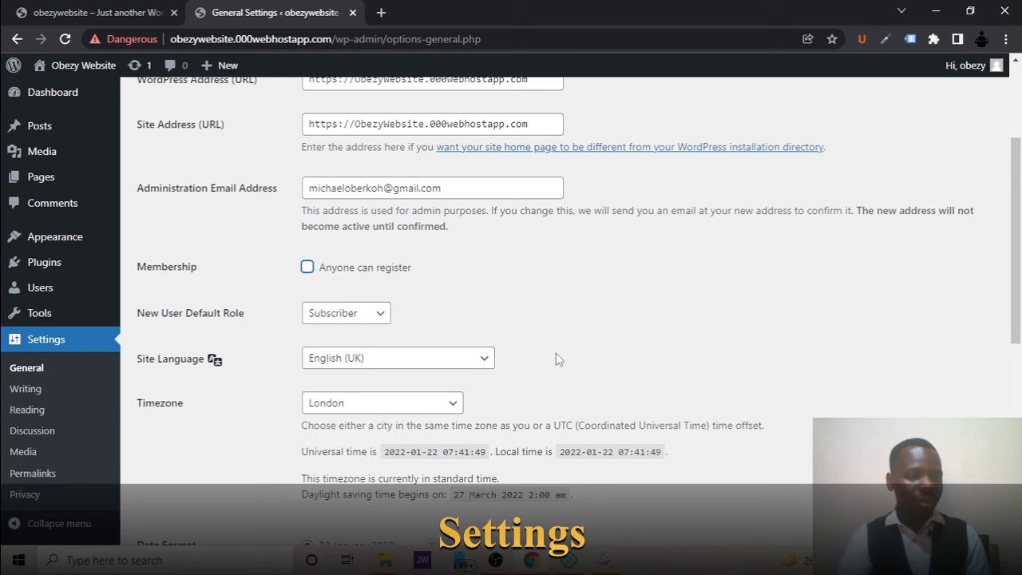
# Look over the site language, timezone, date format, time format and week start settings.
pyautogui.scroll(-3, 557, 359)
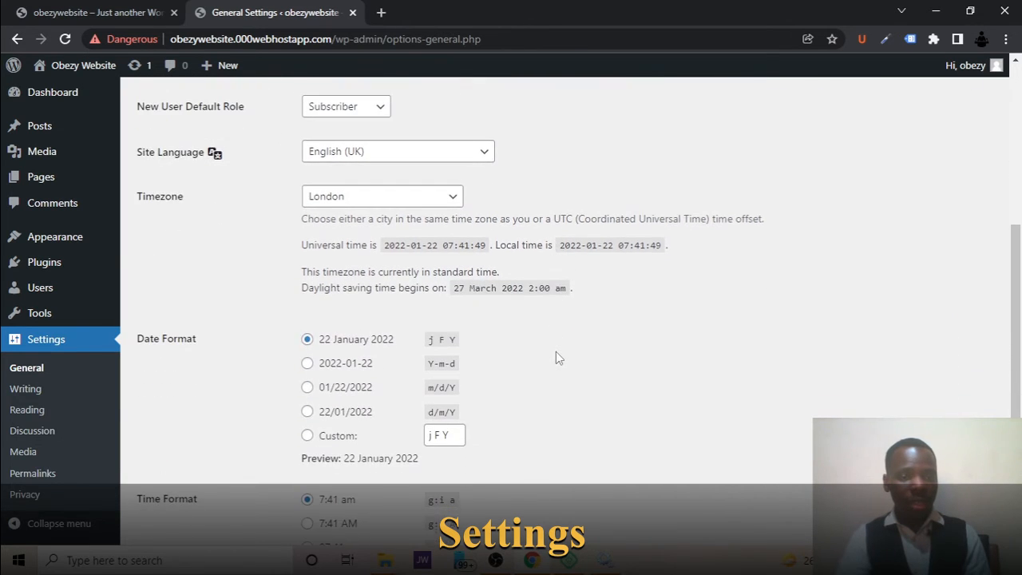
pyautogui.scroll(-3, 557, 357)
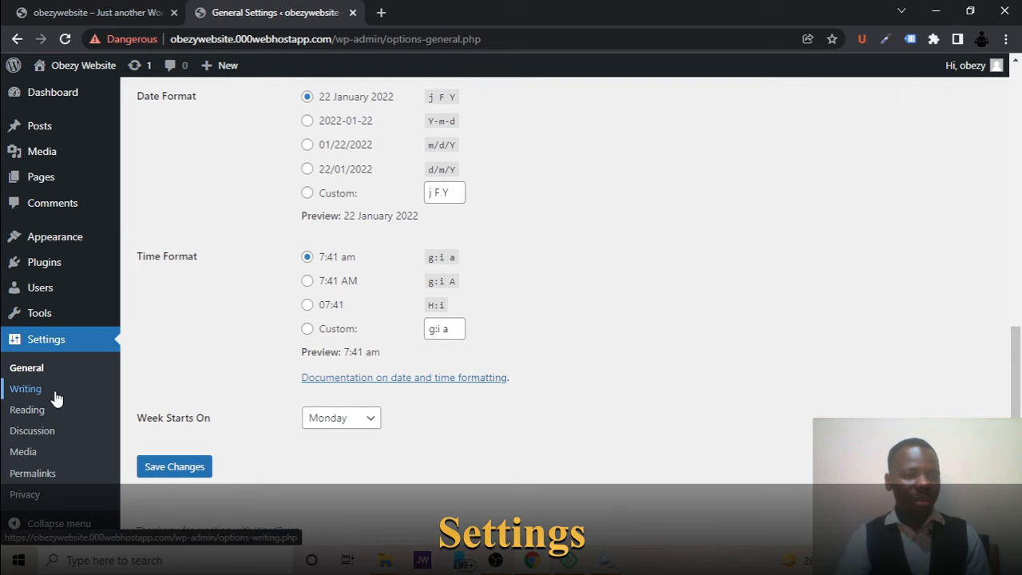
# Open the Writing Settings, view the default post category choices and read the Update Services description.
pyautogui.click(25, 389)
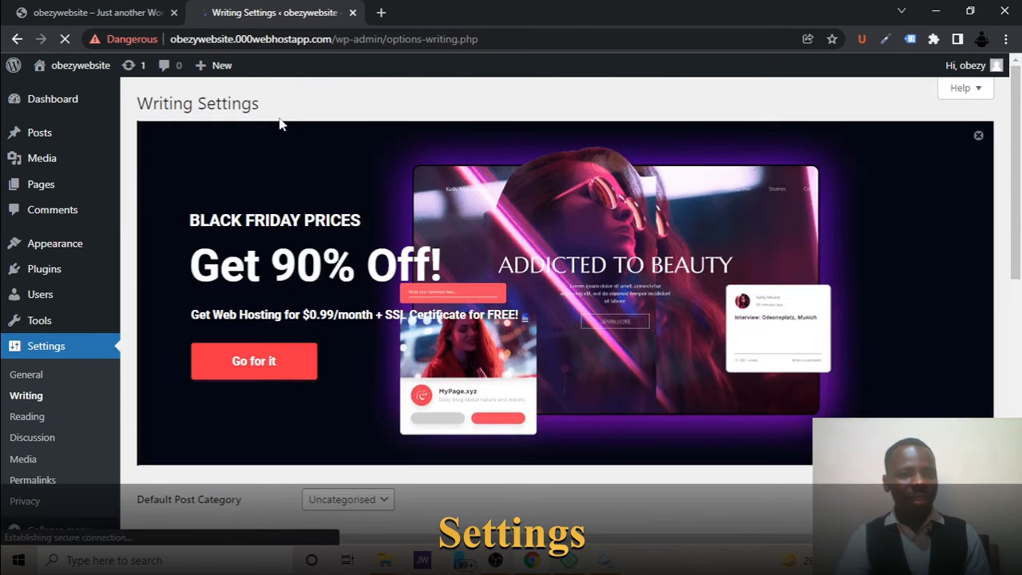
pyautogui.scroll(-3, 381, 250)
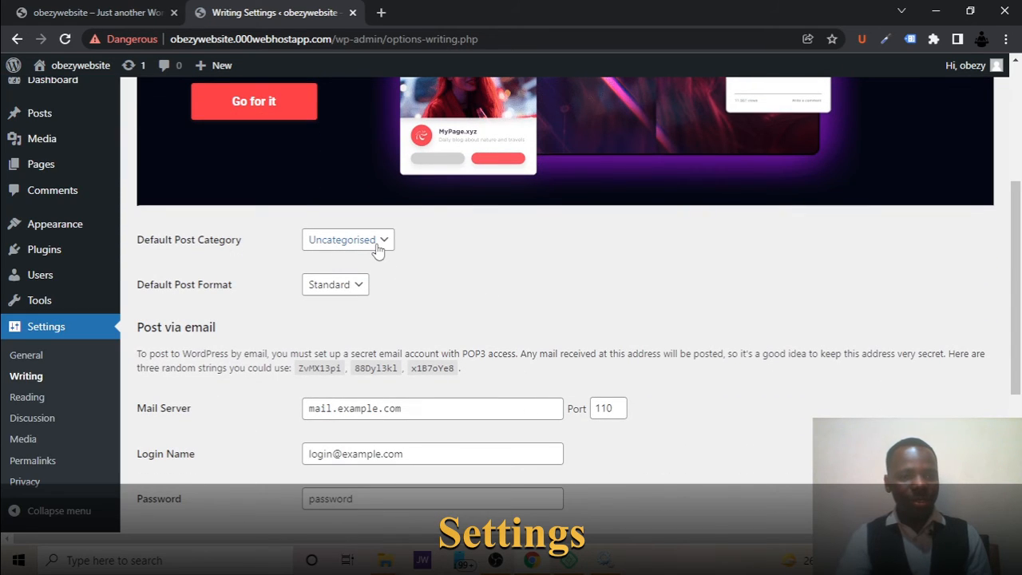
pyautogui.click(377, 249)
pyautogui.click(514, 255)
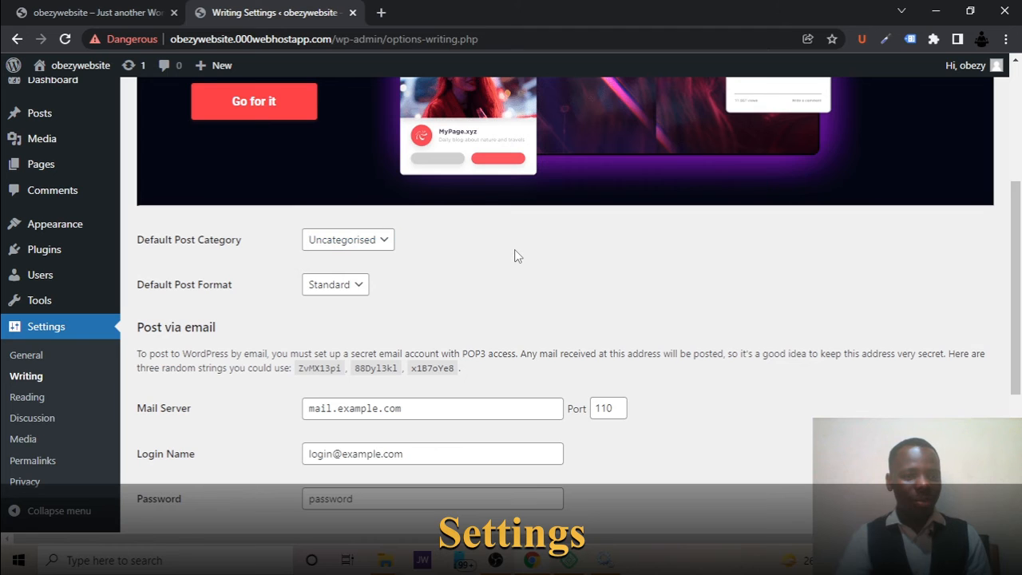
pyautogui.scroll(-3, 514, 255)
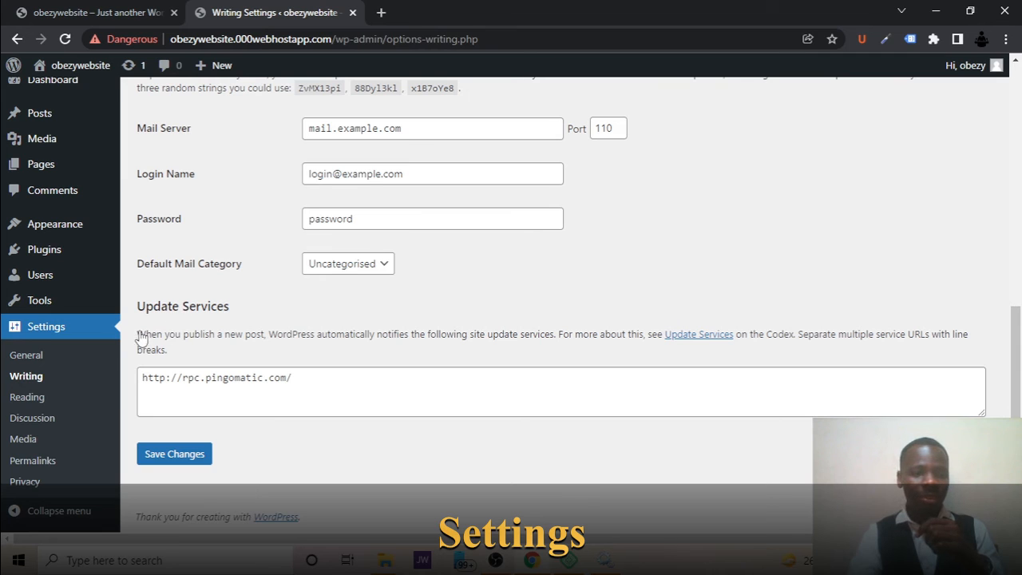
pyautogui.moveTo(139, 335); pyautogui.dragTo(185, 356)
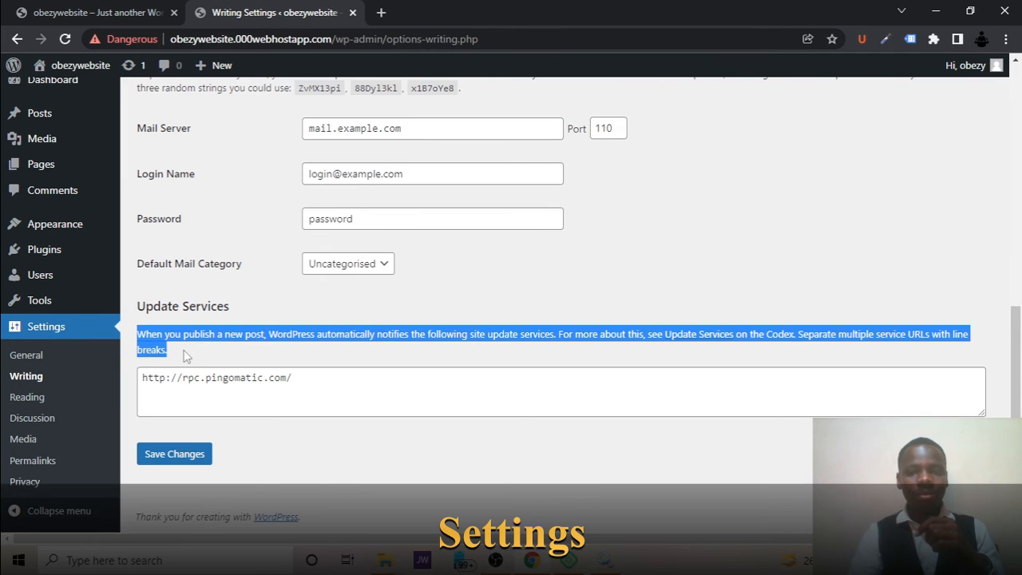
# Search the web for "update services wordpress" in a new browser tab and open the WordPress.org Update Services article.
pyautogui.click(294, 336)
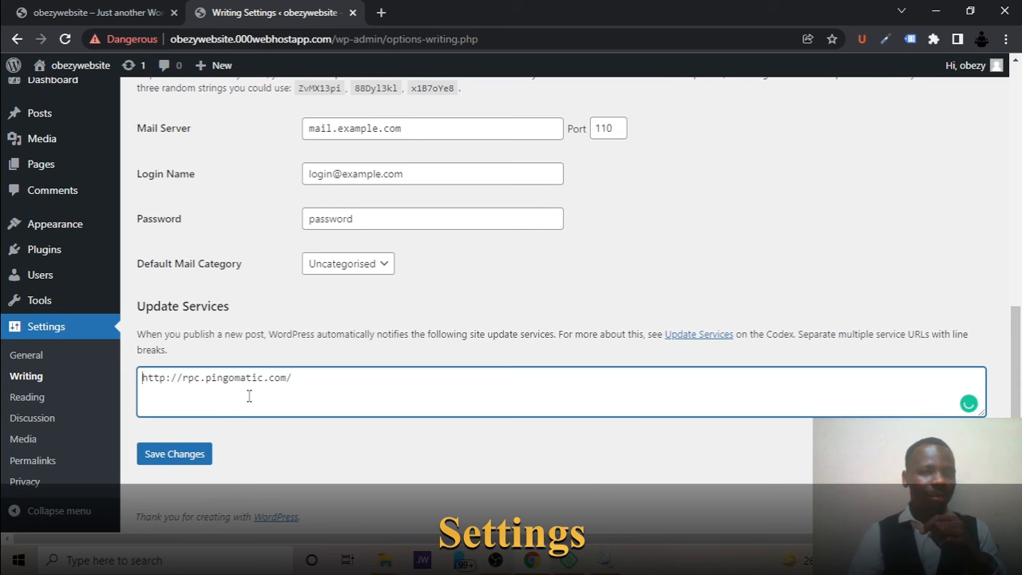
pyautogui.click(380, 13)
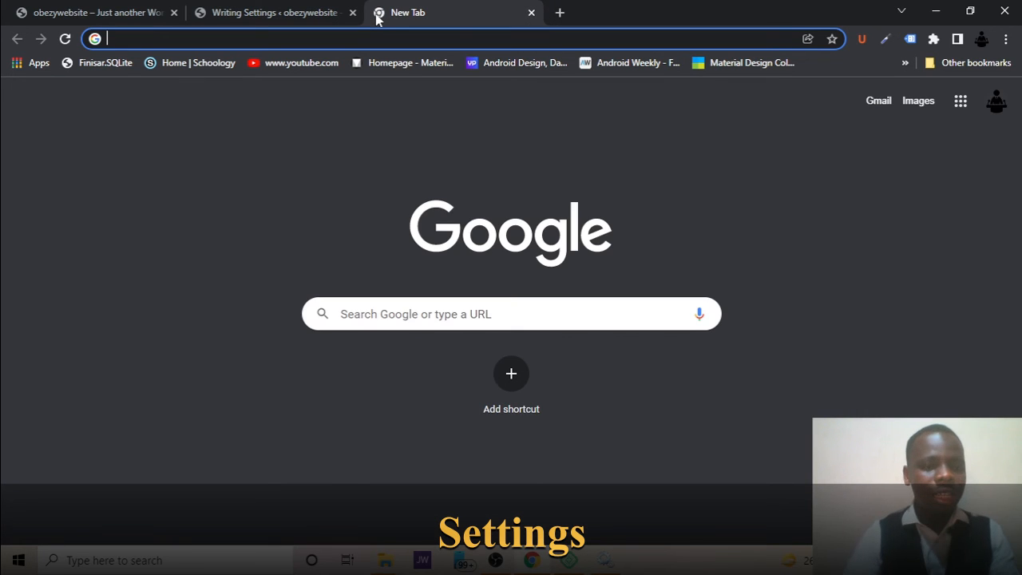
pyautogui.write('udate')
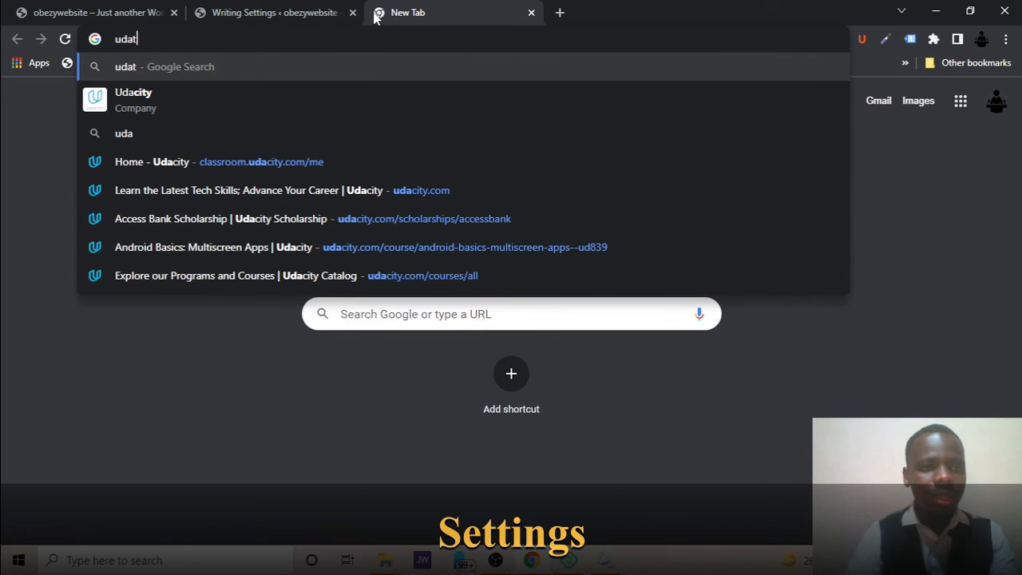
pyautogui.press('BackSpace')
pyautogui.press('BackSpace')
pyautogui.press('BackSpace')
pyautogui.press('BackSpace')
pyautogui.press('BackSpace')
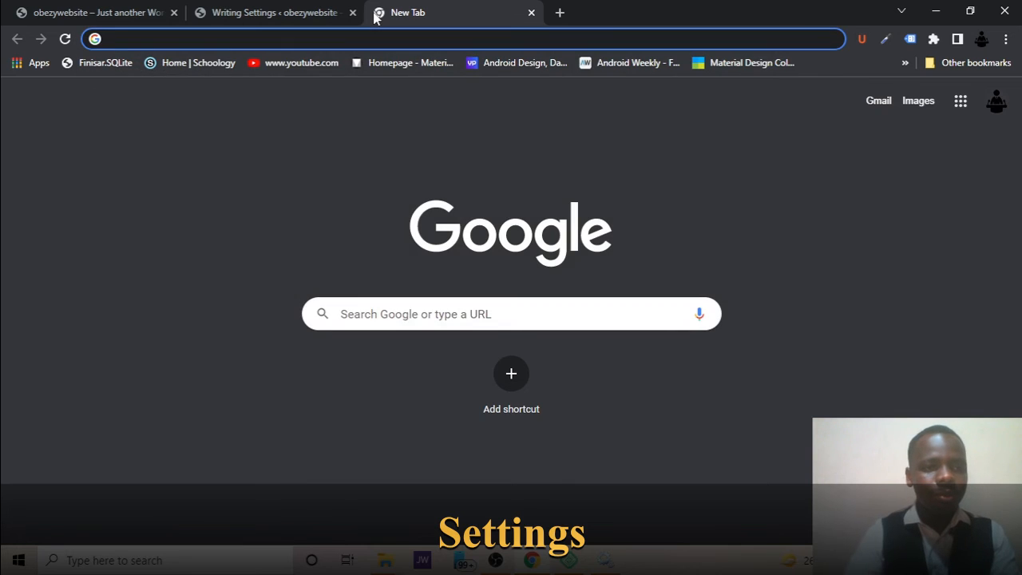
pyautogui.write('update')
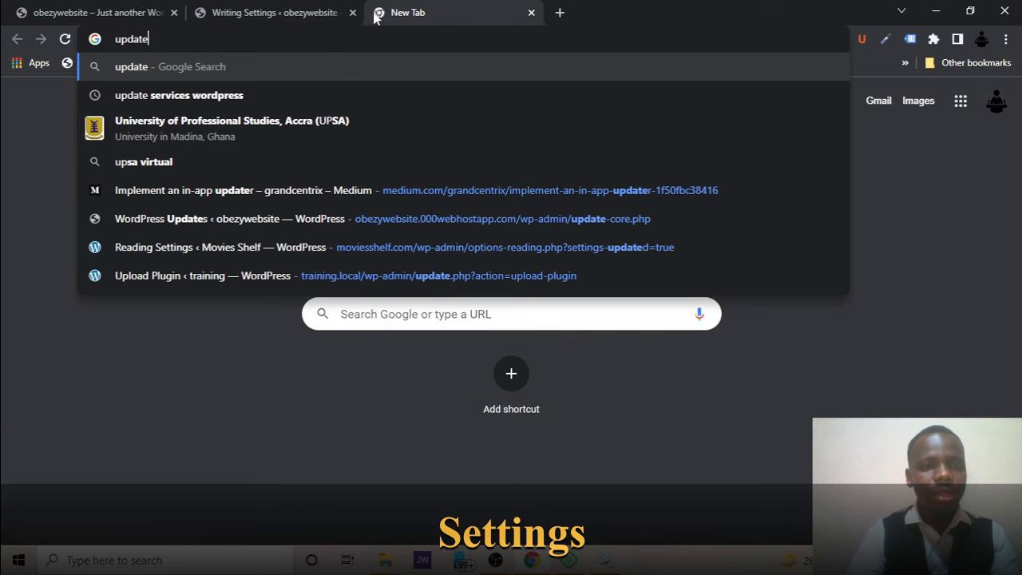
pyautogui.press('Down')
pyautogui.press('Return')
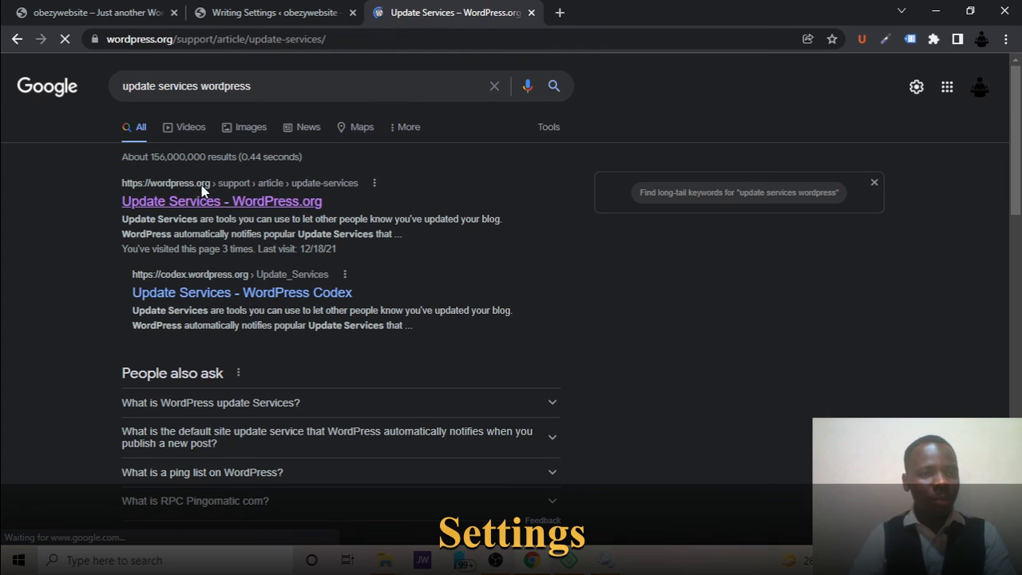
# Find the XML-RPC Ping Services section in the article and copy its whole list of service URLs.
pyautogui.scroll(-8, 280, 385)
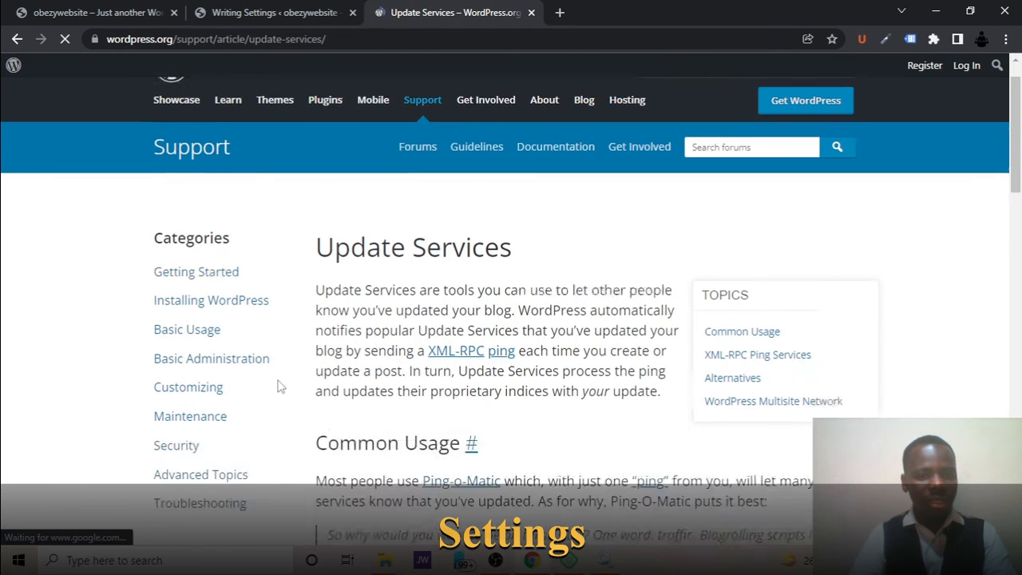
pyautogui.scroll(-2, 280, 386)
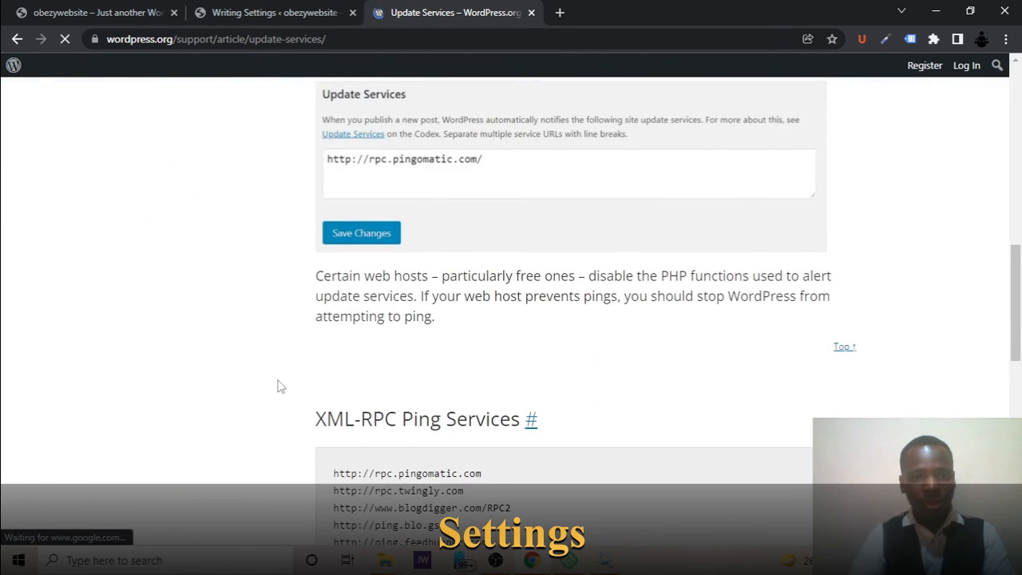
pyautogui.scroll(1, 280, 386)
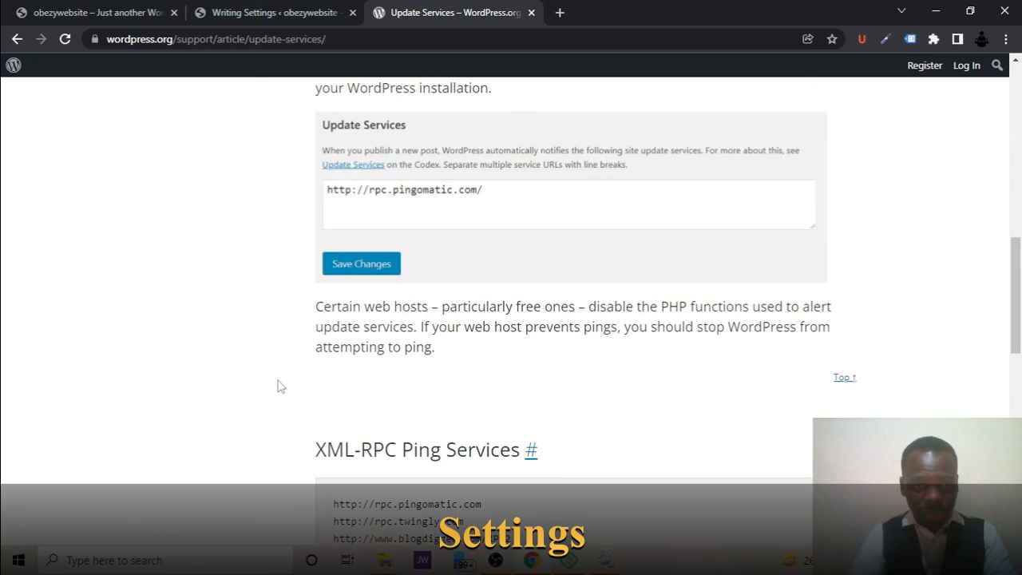
pyautogui.scroll(5, 341, 216)
pyautogui.scroll(-5, 342, 216)
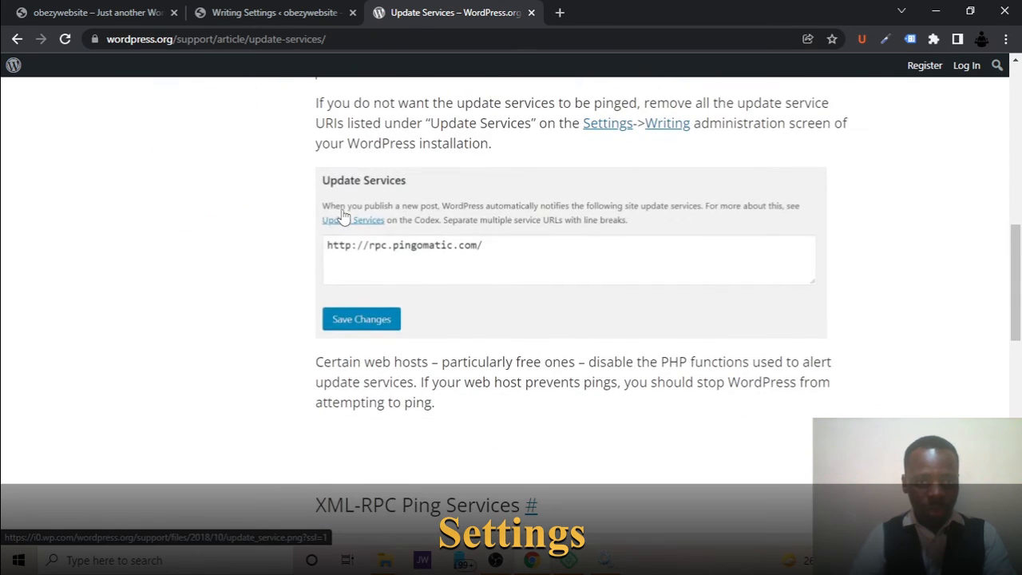
pyautogui.scroll(-4, 380, 286)
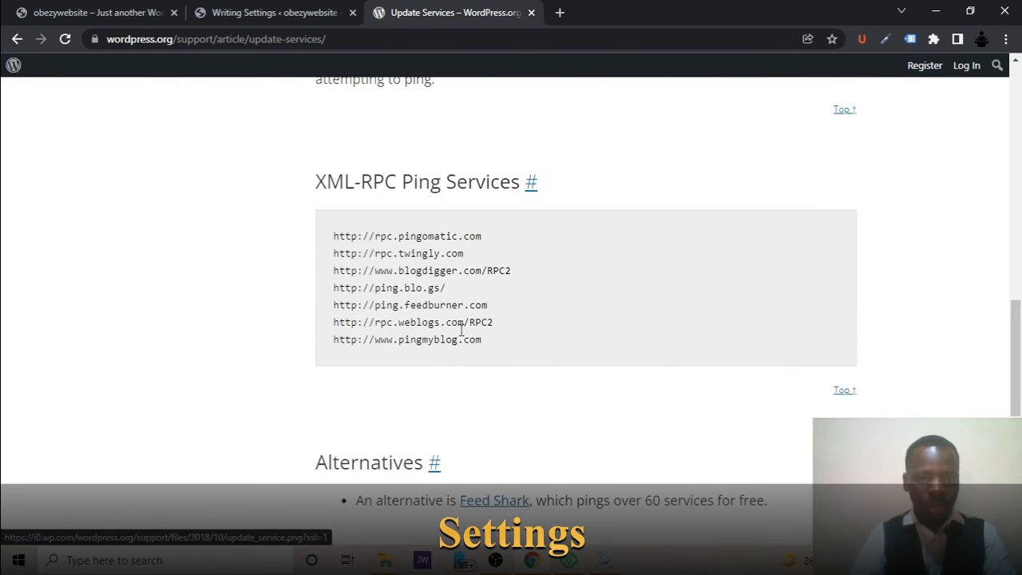
pyautogui.moveTo(484, 340); pyautogui.dragTo(324, 241)
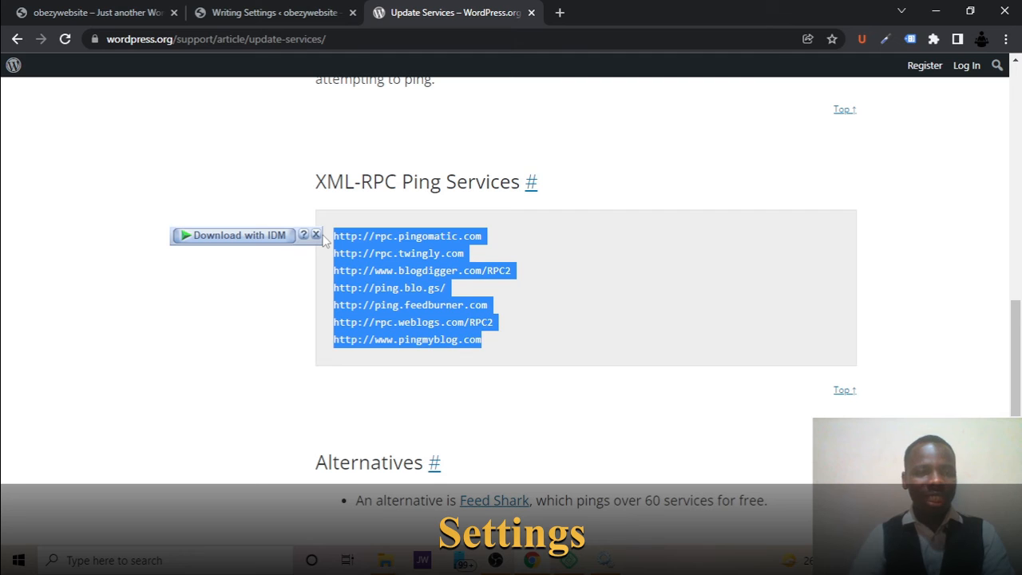
# Replace the Update Services URL in the site's Writing Settings with the copied list of ping services and save.
pyautogui.click(312, 11)
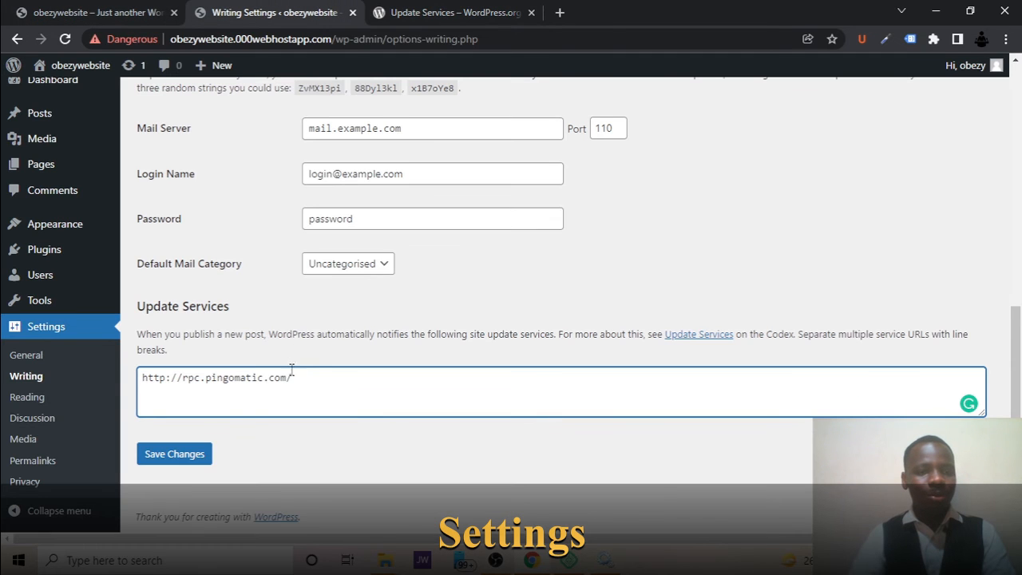
pyautogui.moveTo(301, 380); pyautogui.dragTo(11, 377)
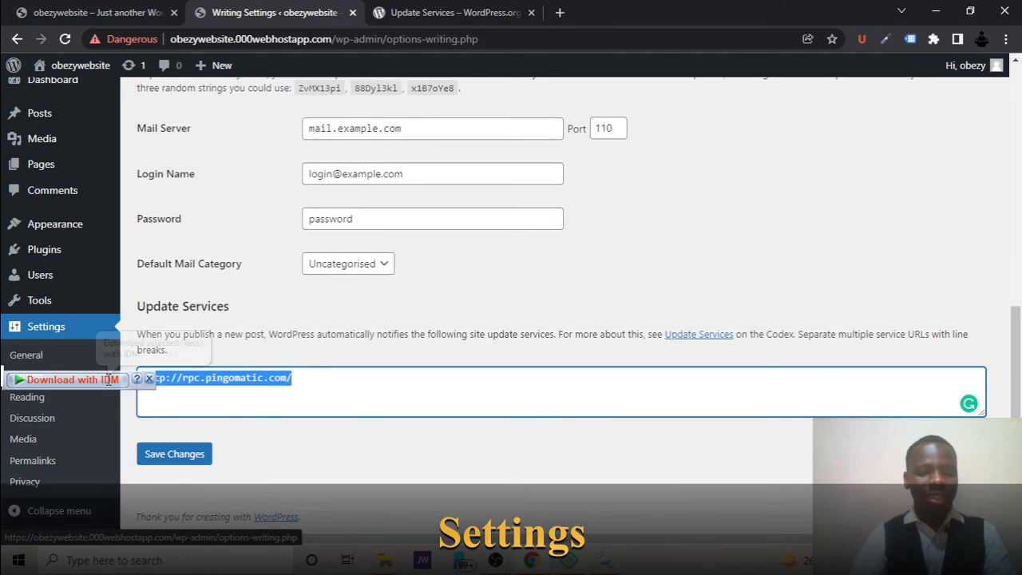
pyautogui.hotkey('ctrl', 'v')
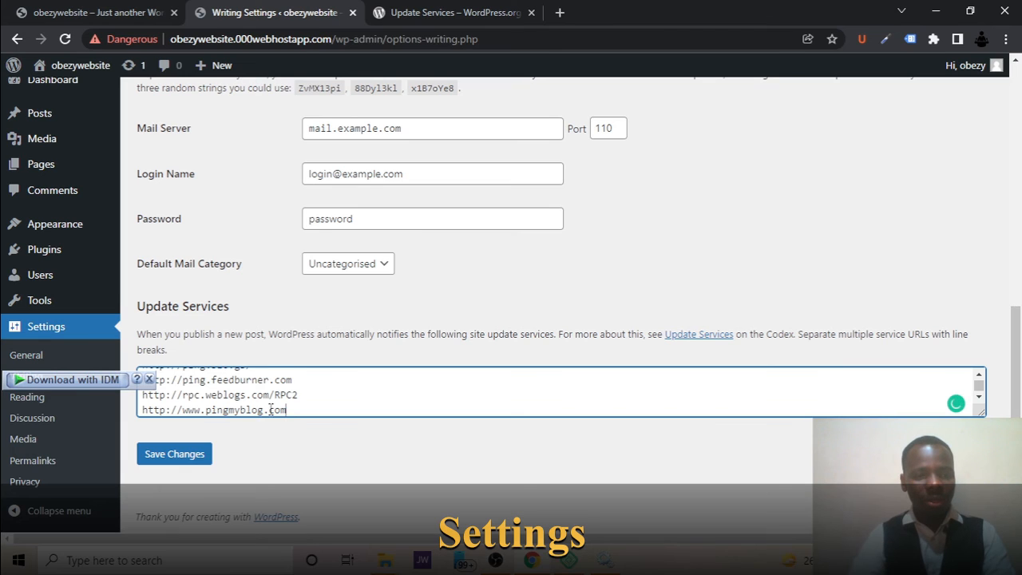
pyautogui.click(182, 455)
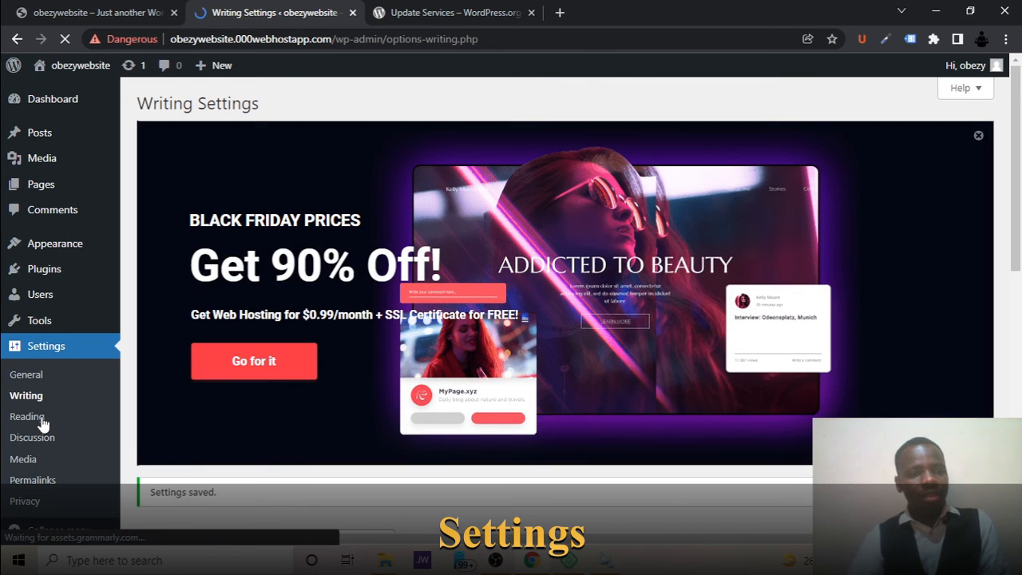
# Look over the Reading Settings, including search engine visibility, and select Post name as the permalink structure.
pyautogui.click(42, 420)
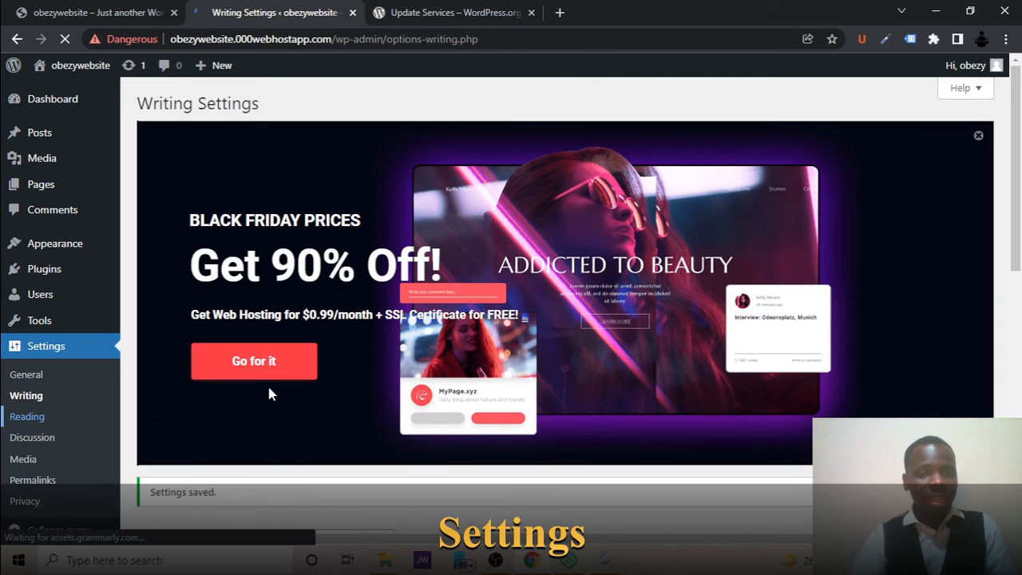
pyautogui.scroll(-4, 389, 367)
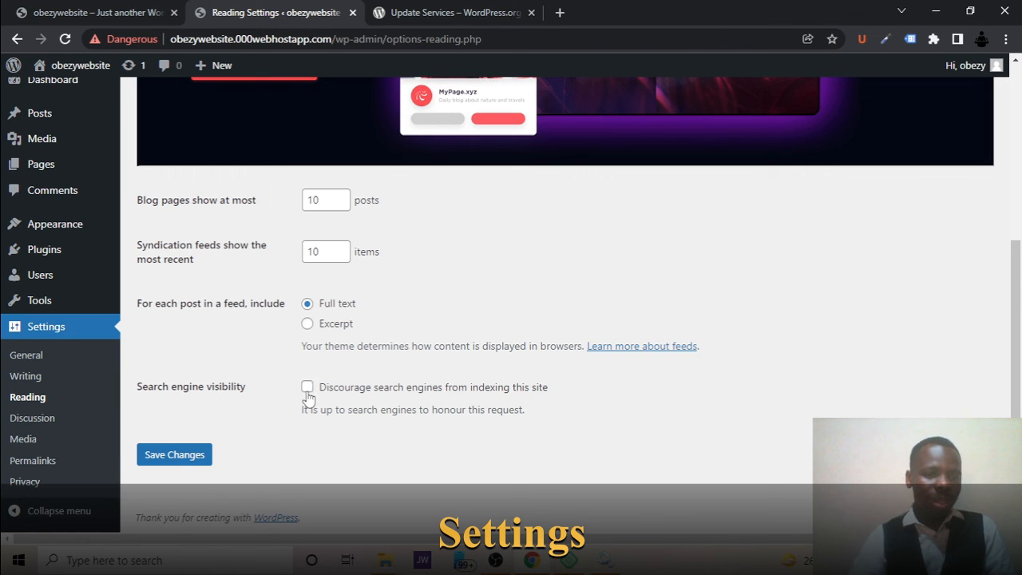
pyautogui.click(48, 460)
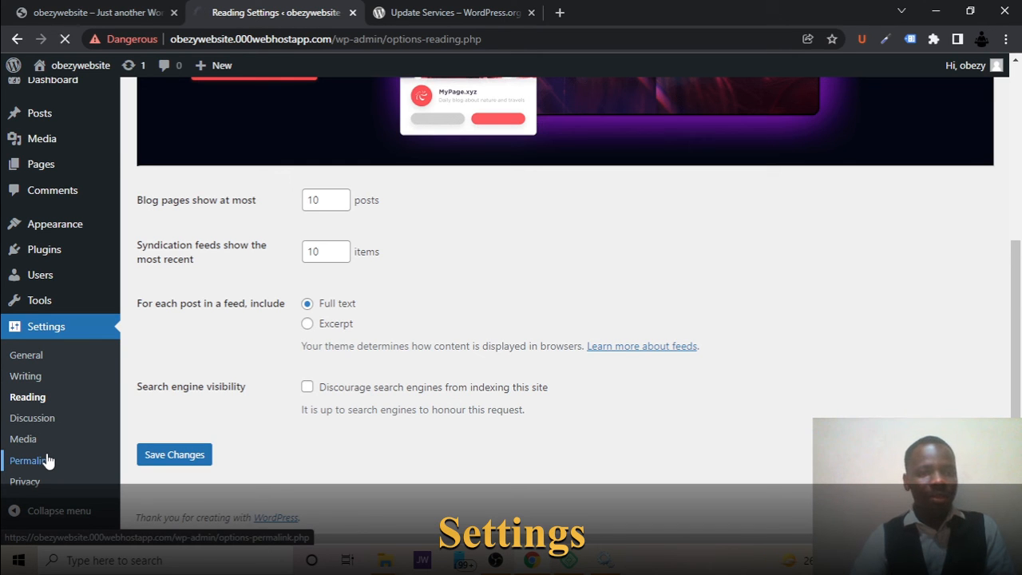
pyautogui.scroll(-5, 290, 435)
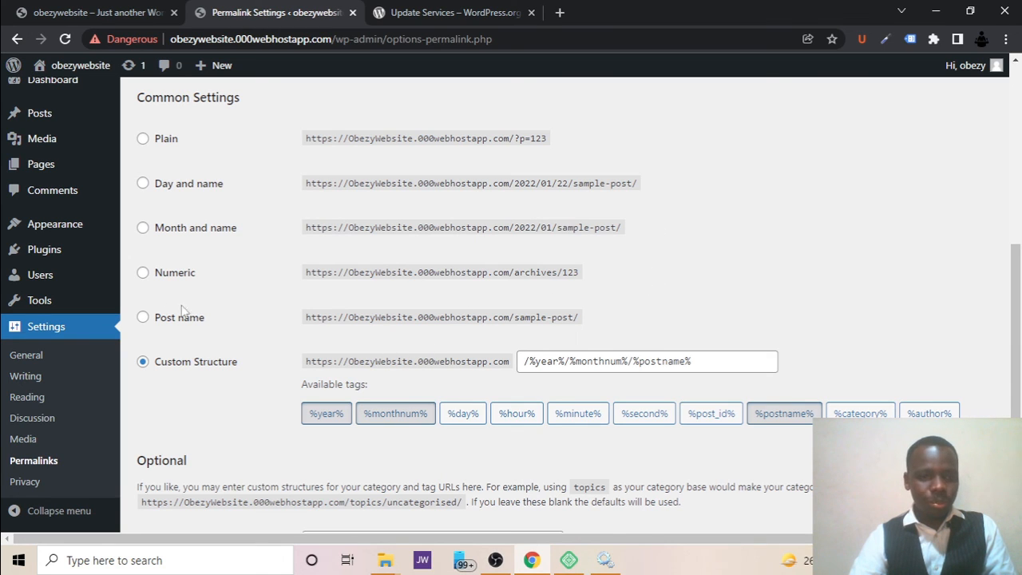
pyautogui.click(143, 317)
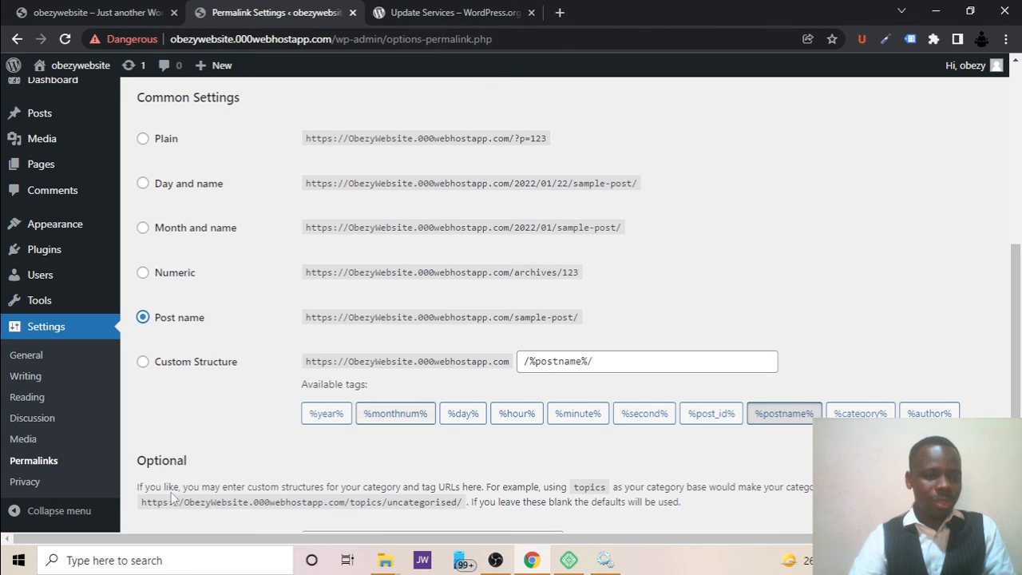
# Look over the Privacy Settings, including the options for creating or selecting a Privacy Policy page.
pyautogui.click(21, 486)
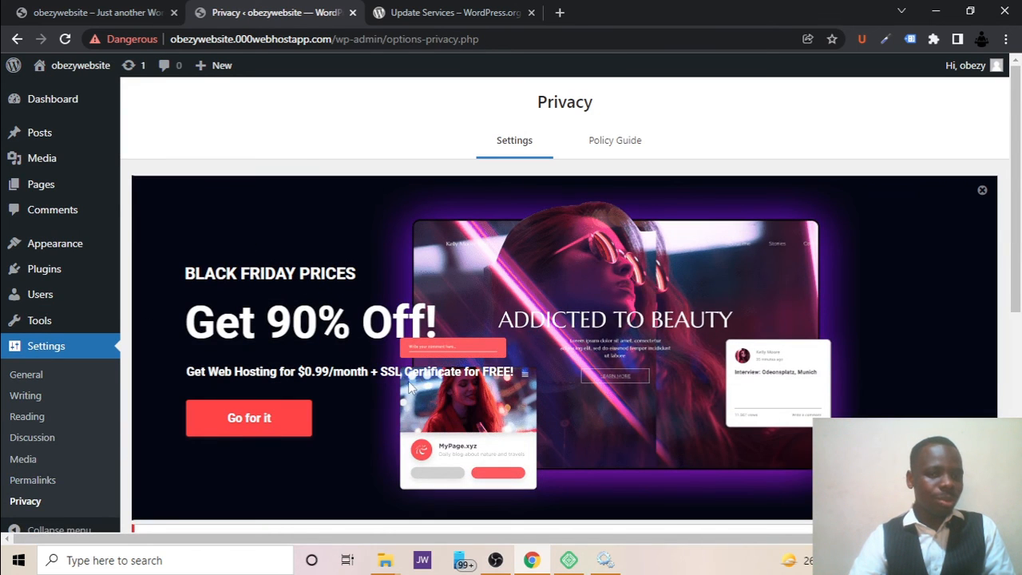
pyautogui.scroll(-5, 408, 380)
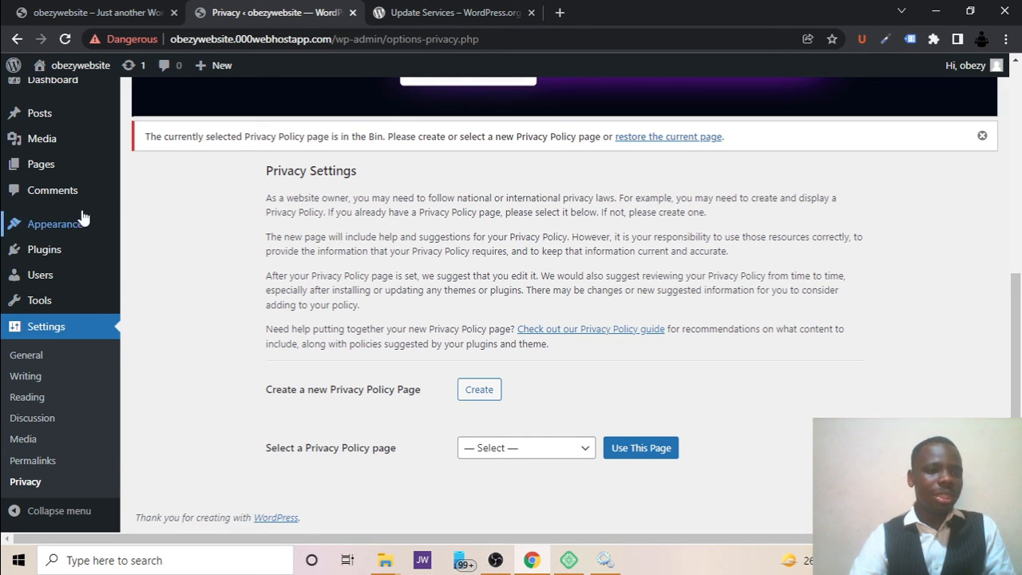
# Move the draft page "Shapely Backup Settings" from the list of all pages to the bin.
pyautogui.moveTo(52, 179)
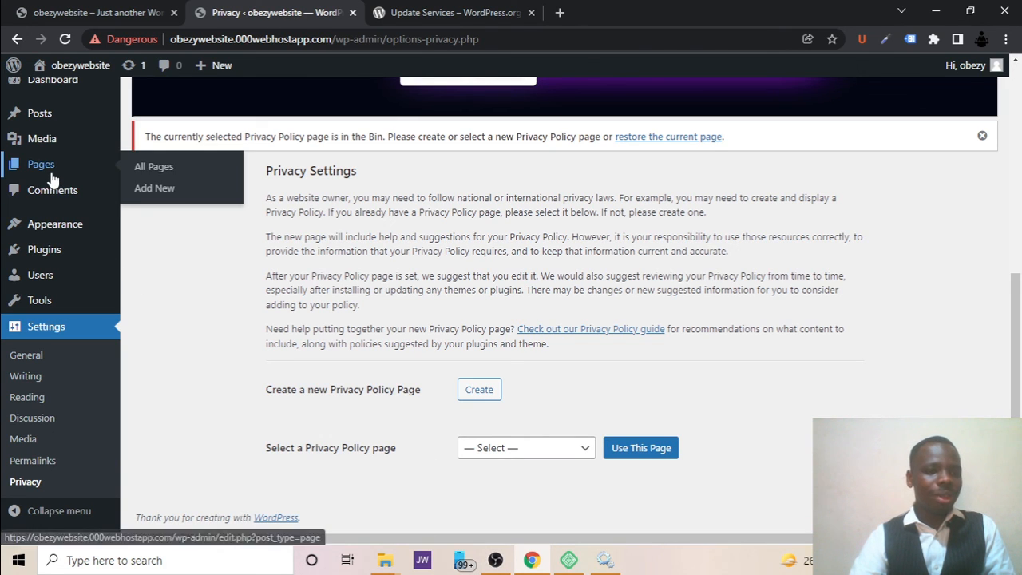
pyautogui.click(153, 169)
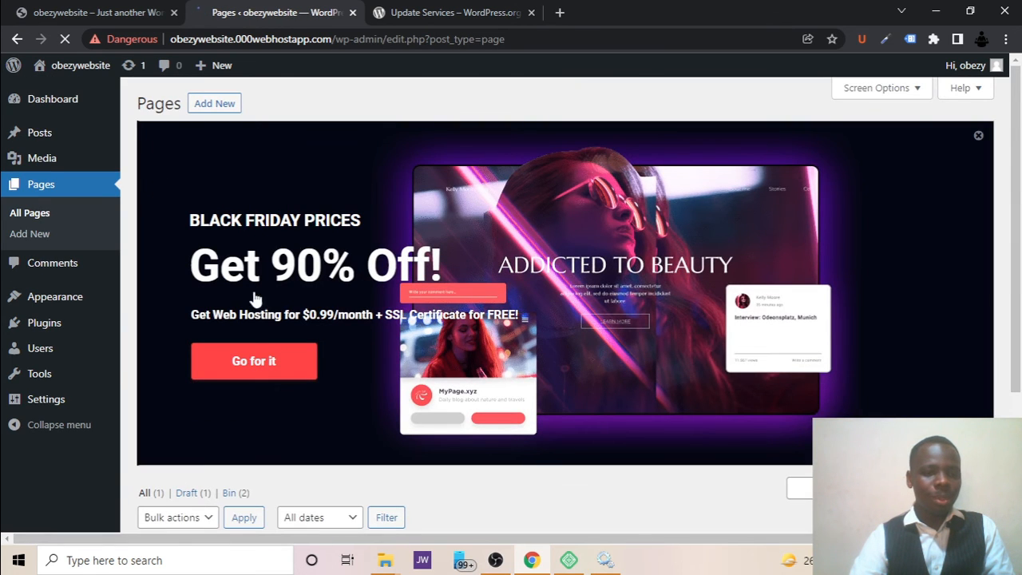
pyautogui.scroll(-1, 259, 311)
pyautogui.scroll(-1, 260, 313)
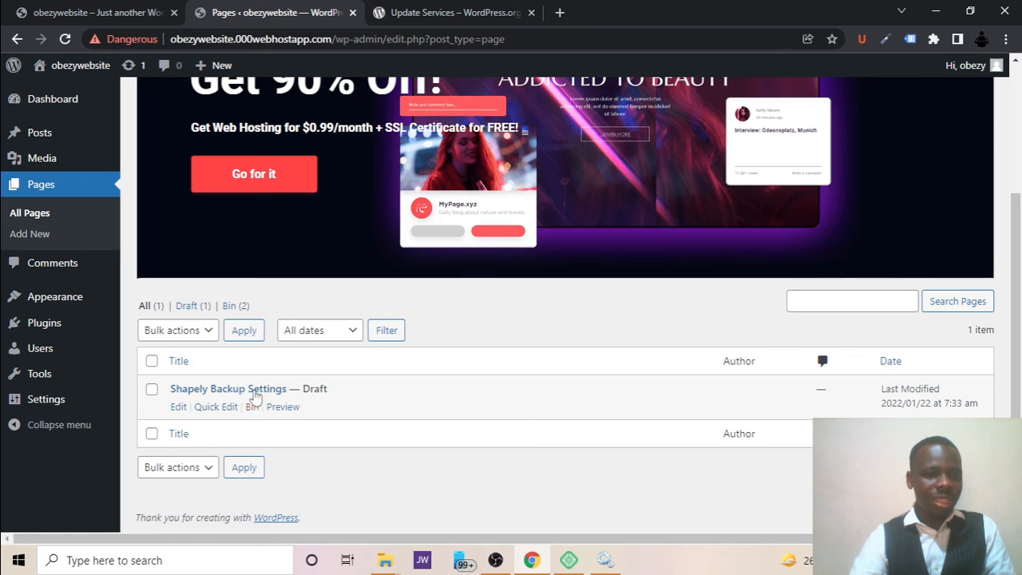
pyautogui.click(252, 409)
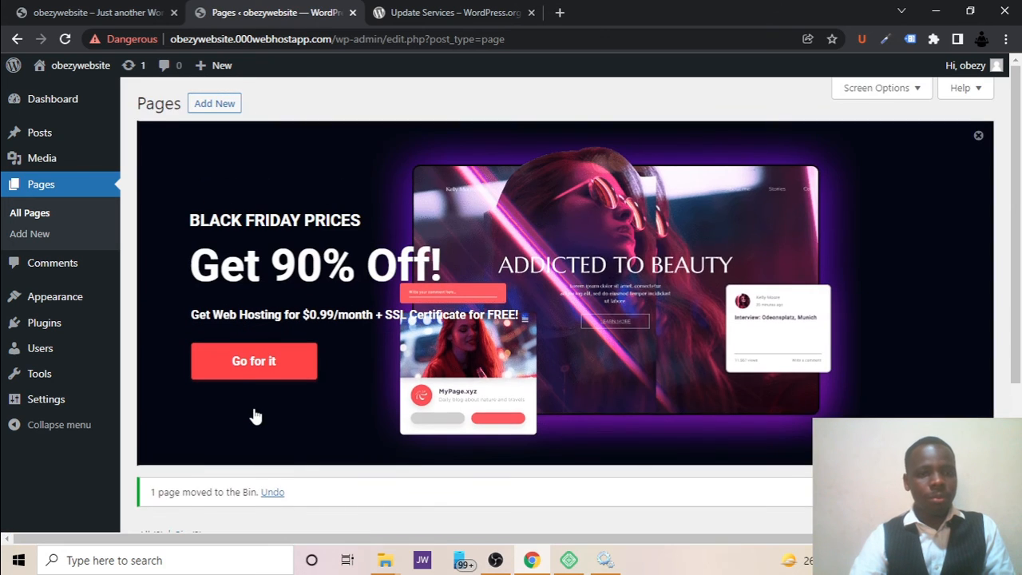
# Empty the pages bin to permanently delete the Privacy Policy, Sample Page and Shapely Backup Settings pages.
pyautogui.scroll(-3, 251, 415)
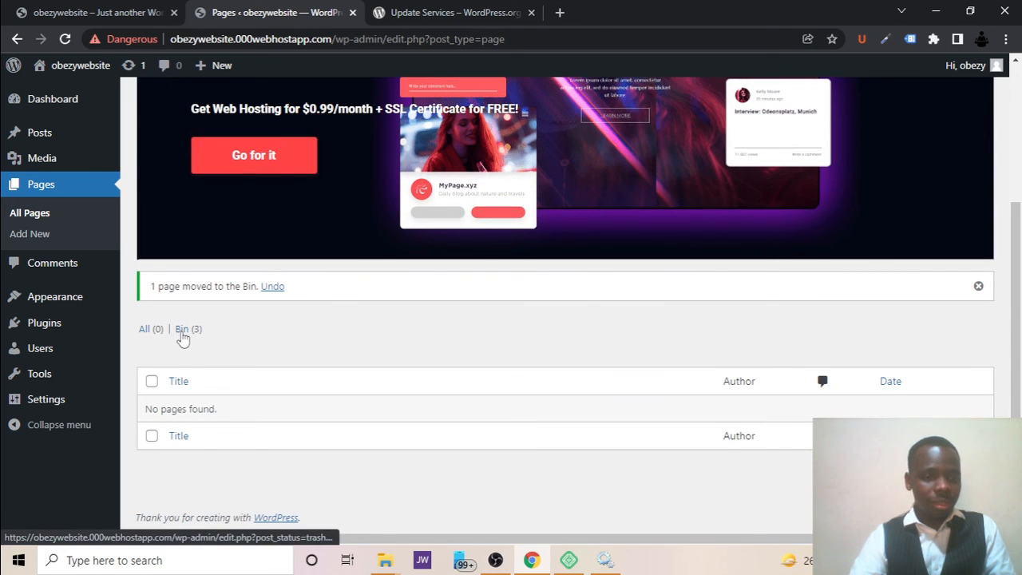
pyautogui.click(183, 334)
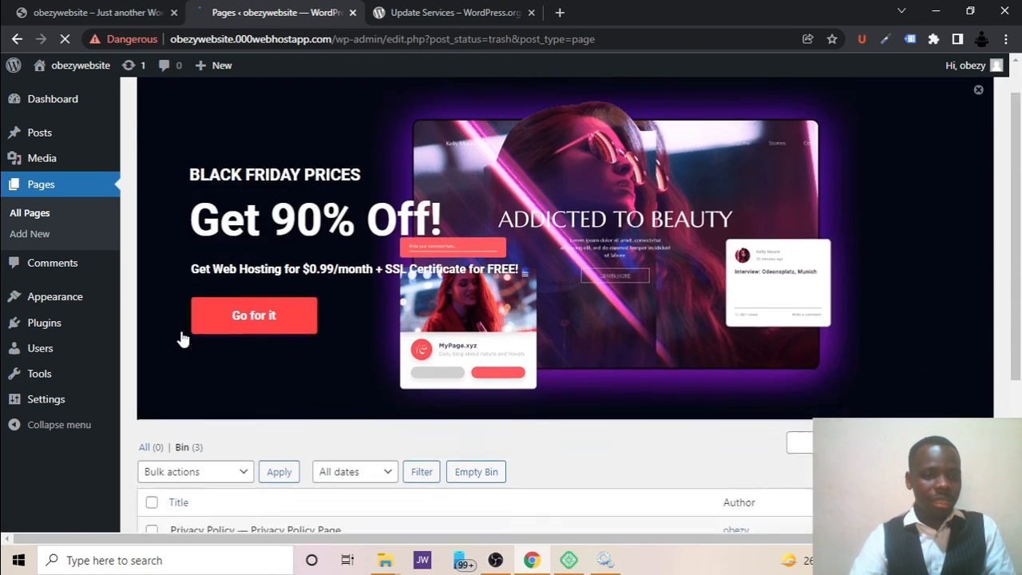
pyautogui.scroll(-3, 183, 338)
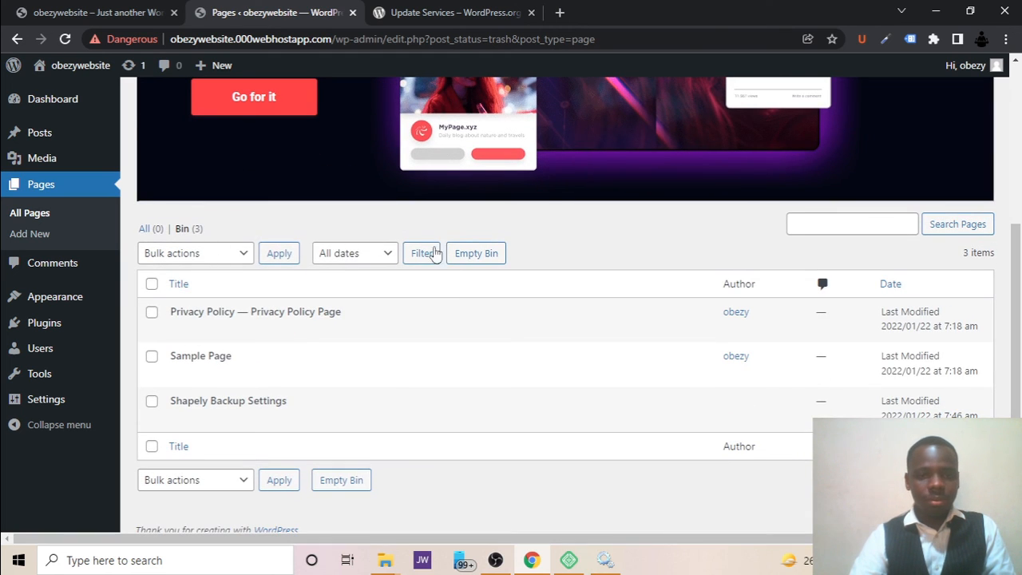
pyautogui.click(471, 254)
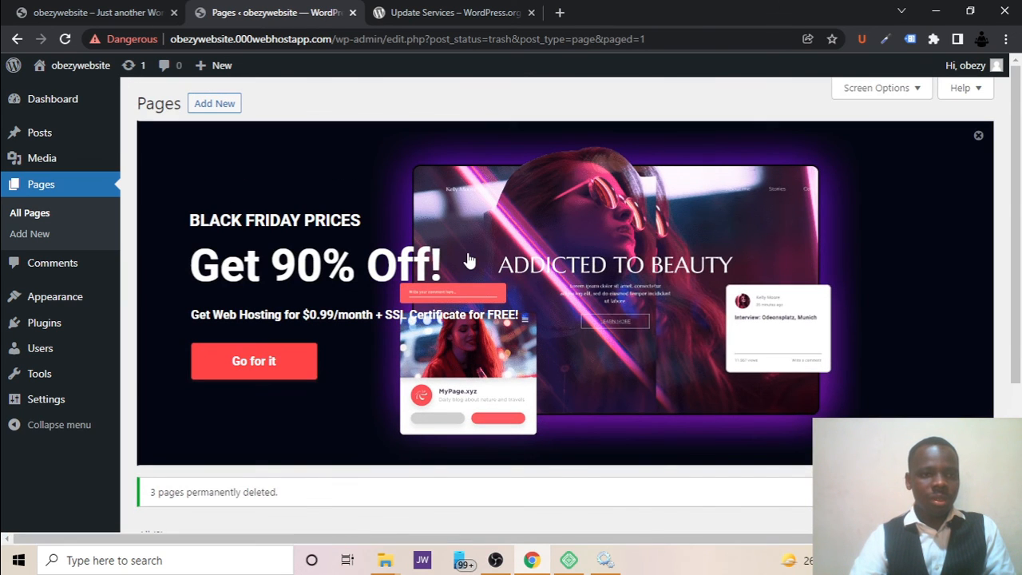
# Go to the already open site front page and reload it to view the cleaned-up installation.
pyautogui.moveTo(88, 69)
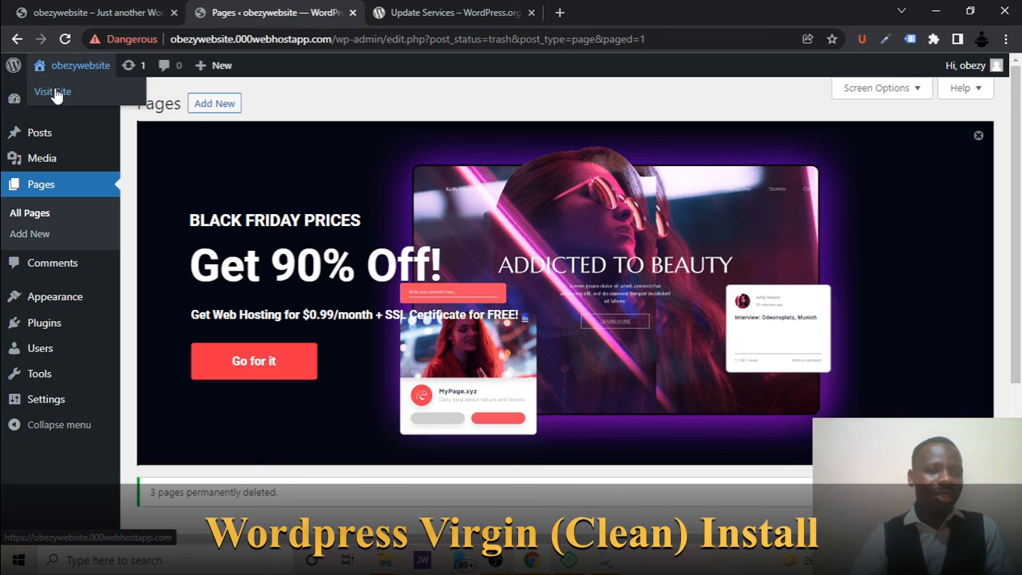
pyautogui.rightClick(54, 96)
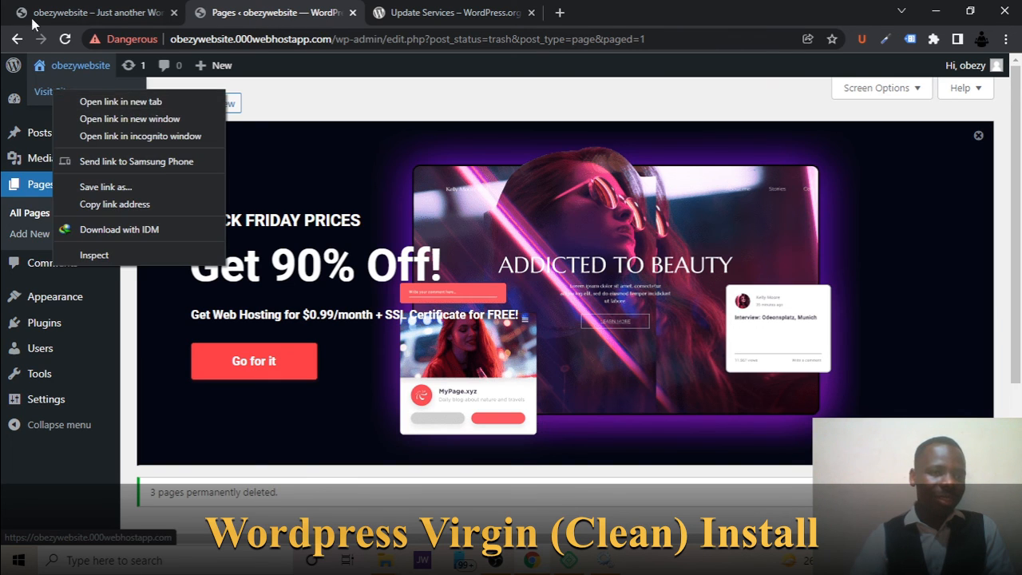
pyautogui.click(58, 7)
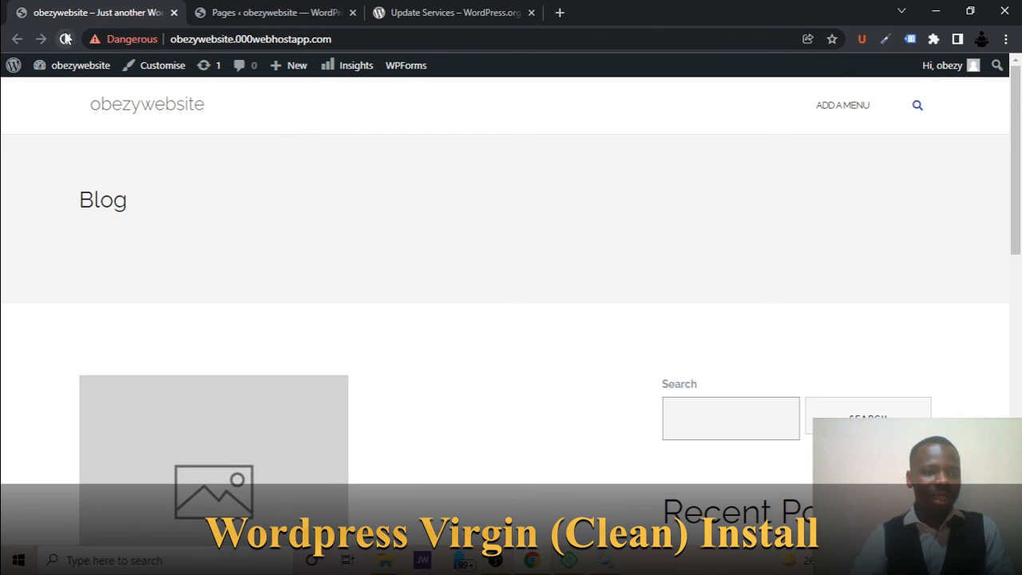
pyautogui.click(66, 38)
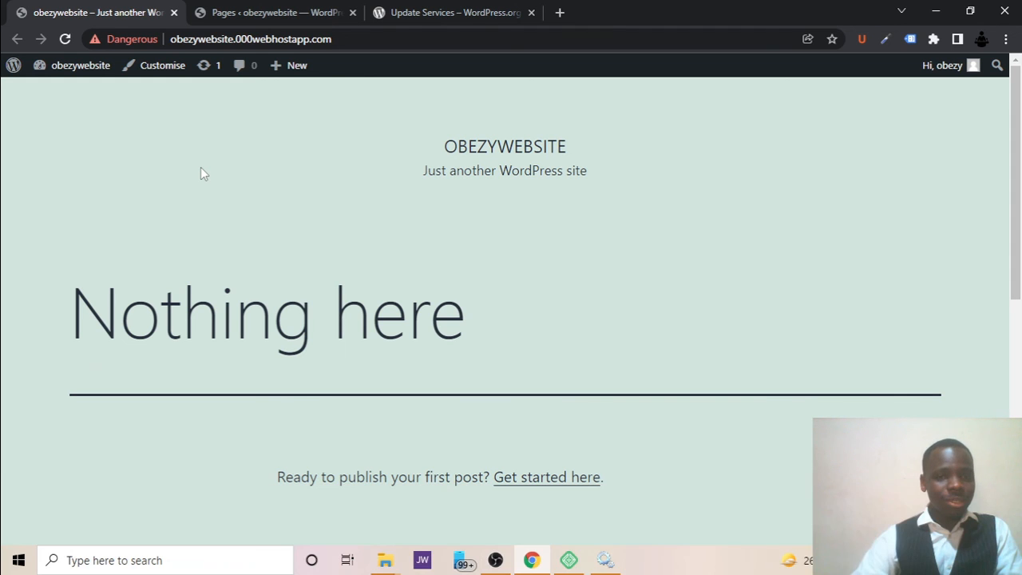
# Return to the site admin, open the installed themes, dismiss the Black Friday banner and review the current Twenty Twenty-One theme.
pyautogui.click(249, 10)
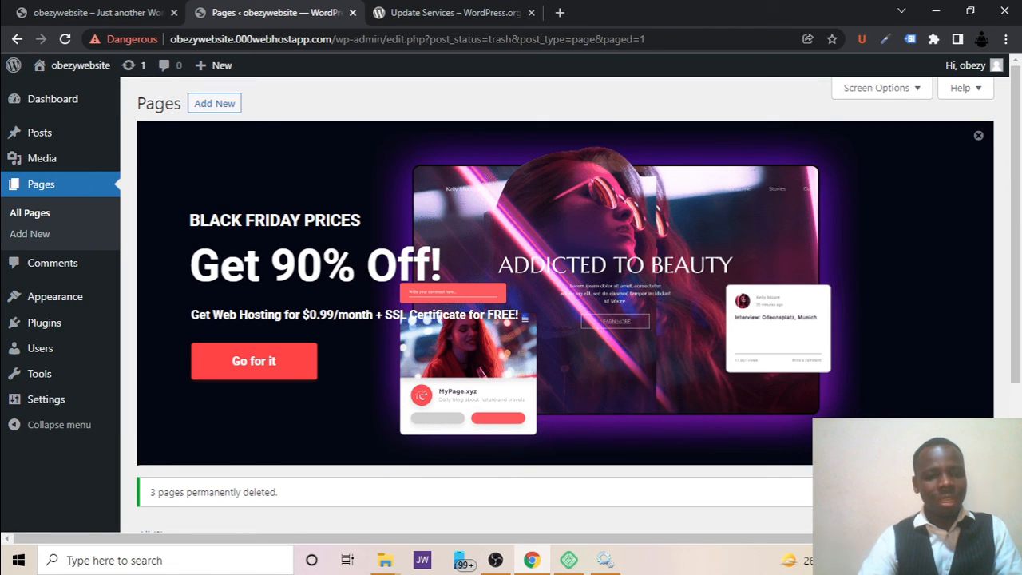
pyautogui.moveTo(75, 299)
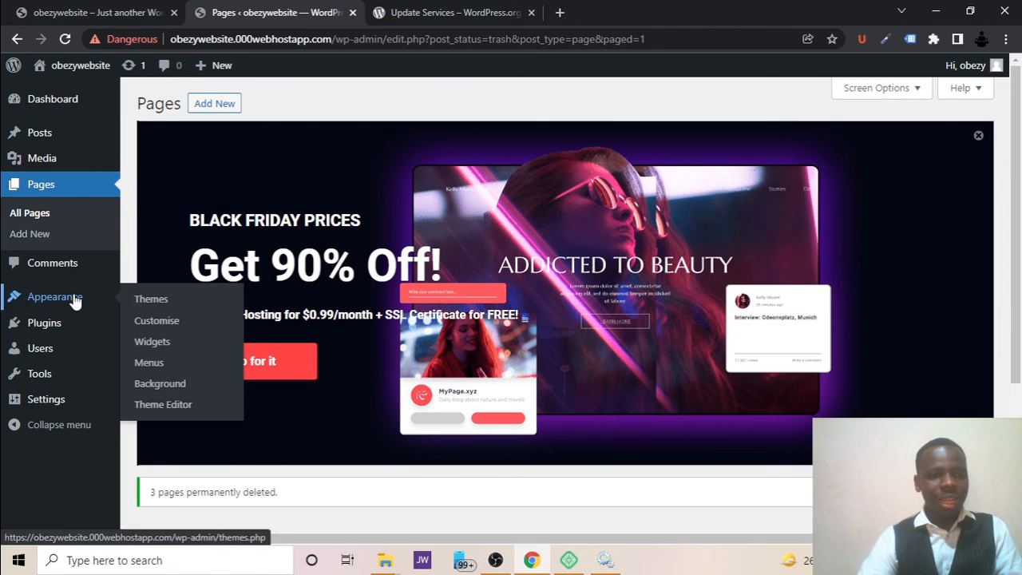
pyautogui.click(148, 302)
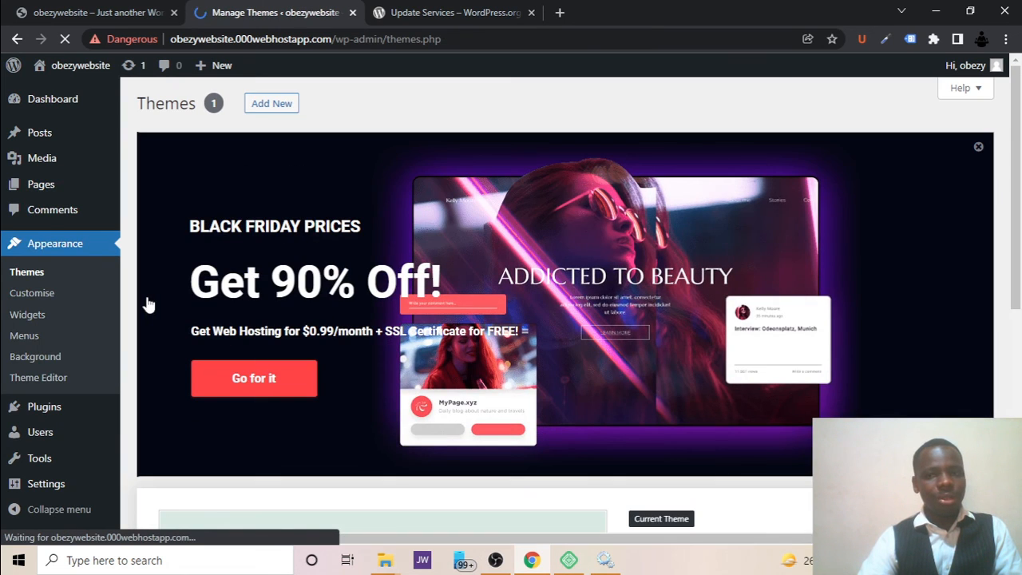
pyautogui.click(976, 149)
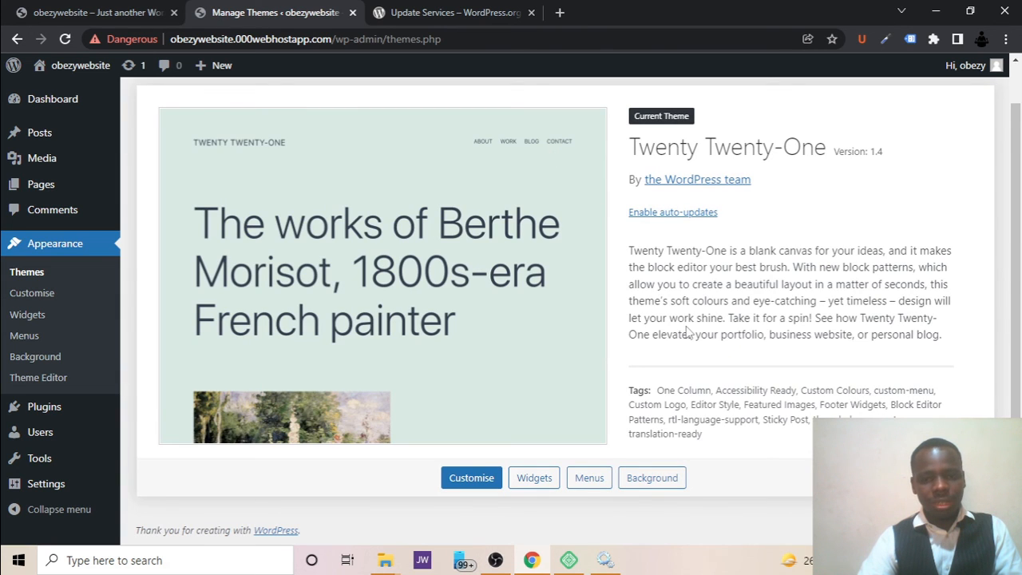
pyautogui.scroll(1, 388, 159)
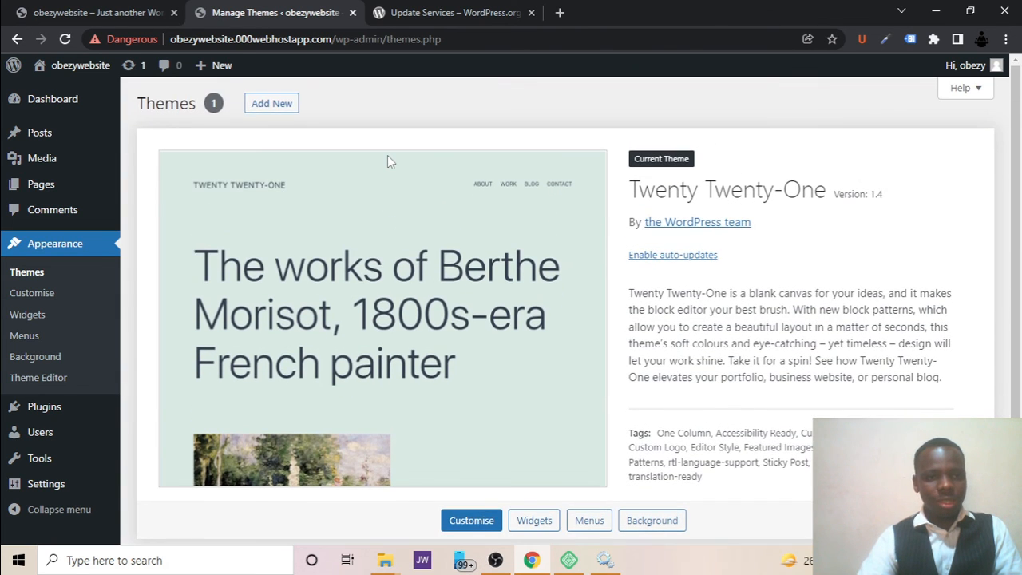
pyautogui.scroll(-1, 389, 162)
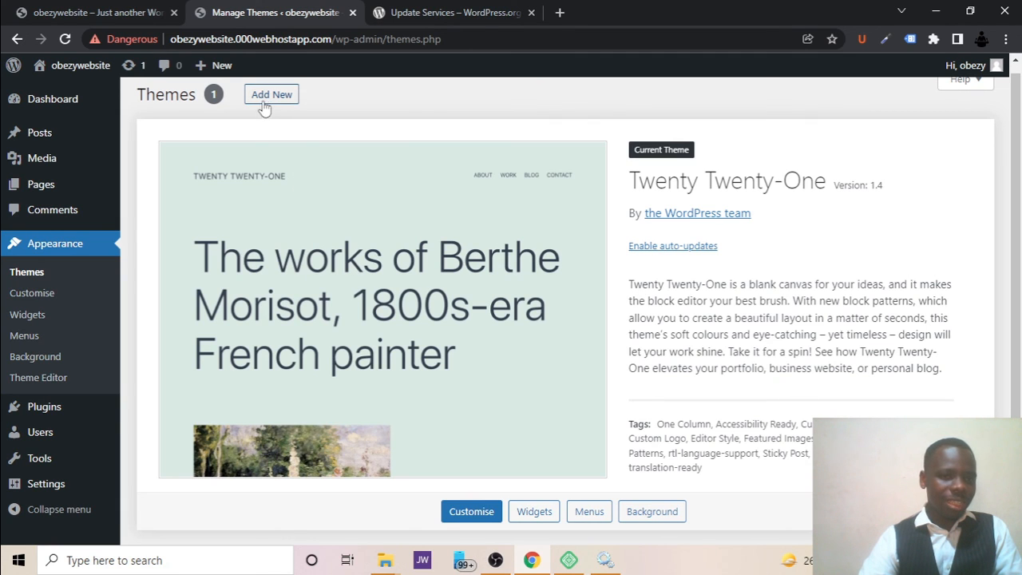
pyautogui.scroll(1, 388, 361)
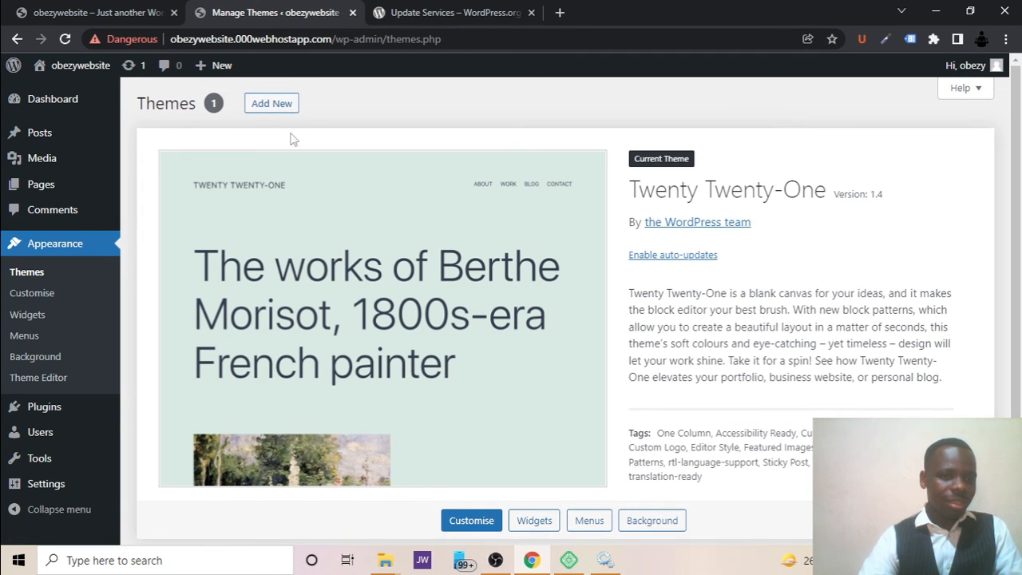
# Open the page for adding new themes and look through the popular themes on offer, such as Astra.
pyautogui.moveTo(213, 67)
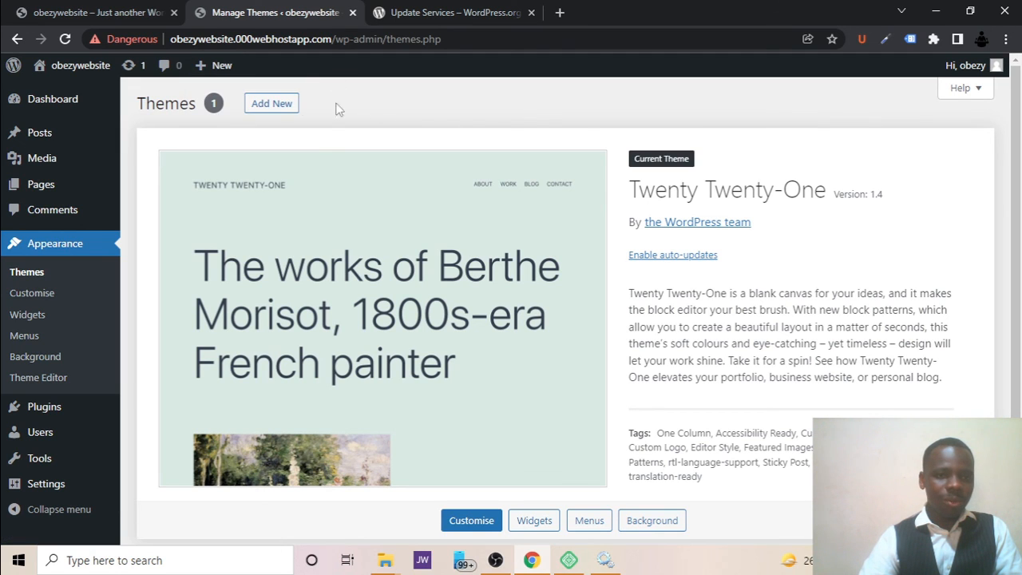
pyautogui.click(276, 106)
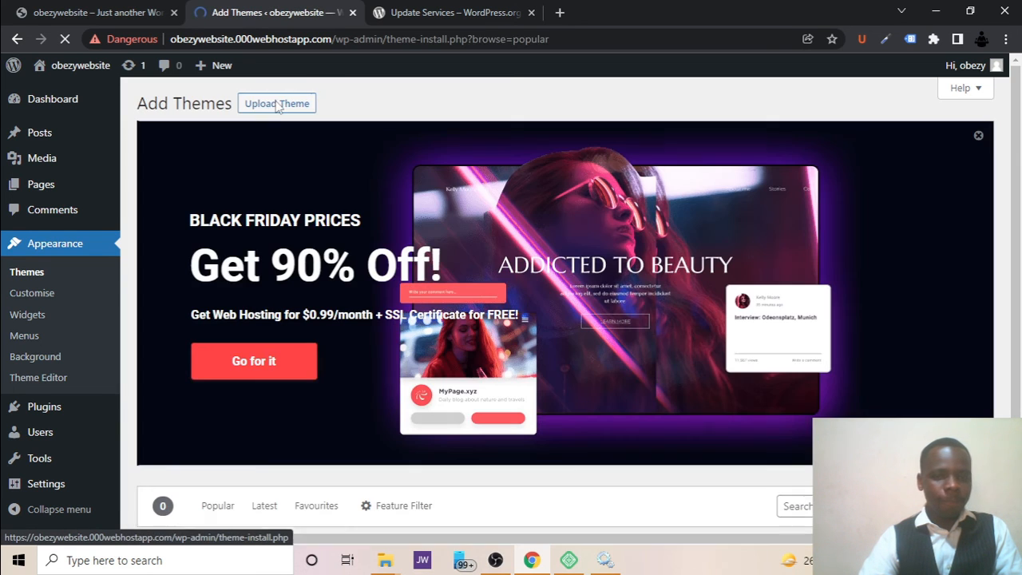
pyautogui.scroll(-4, 399, 209)
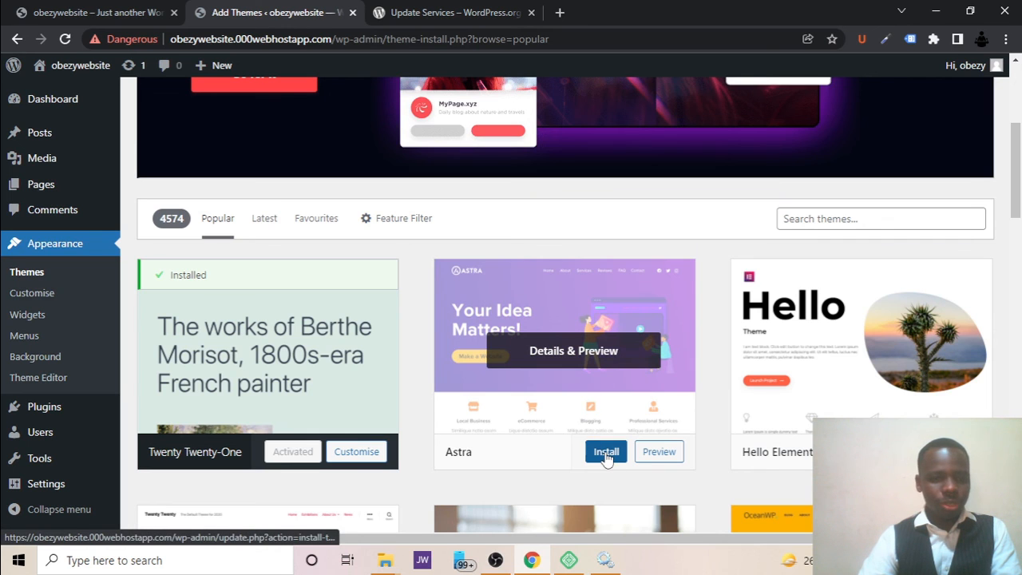
# Open the installed plugins page and check the plugin list below the promotional banner.
pyautogui.click(29, 414)
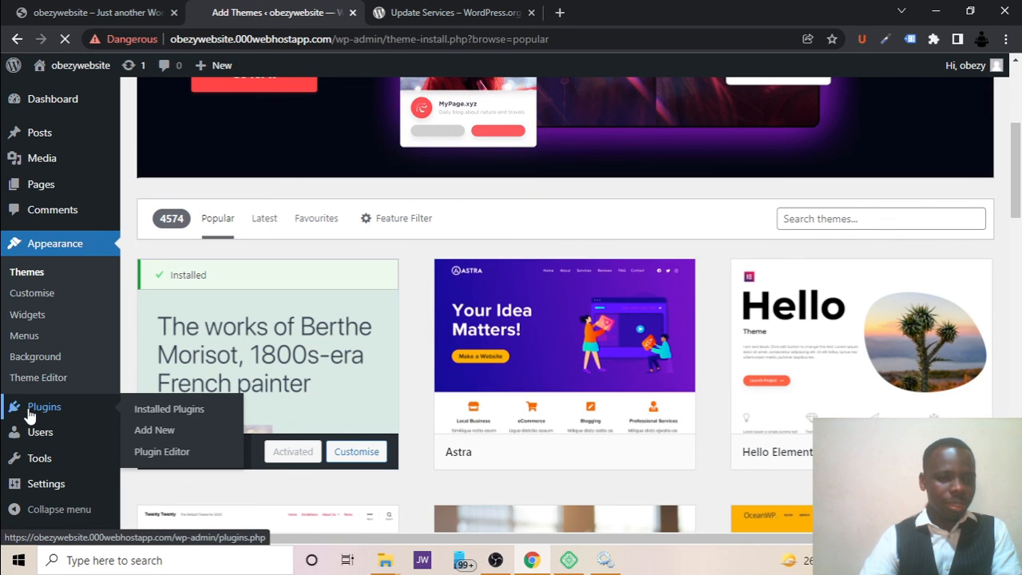
pyautogui.scroll(-2, 522, 470)
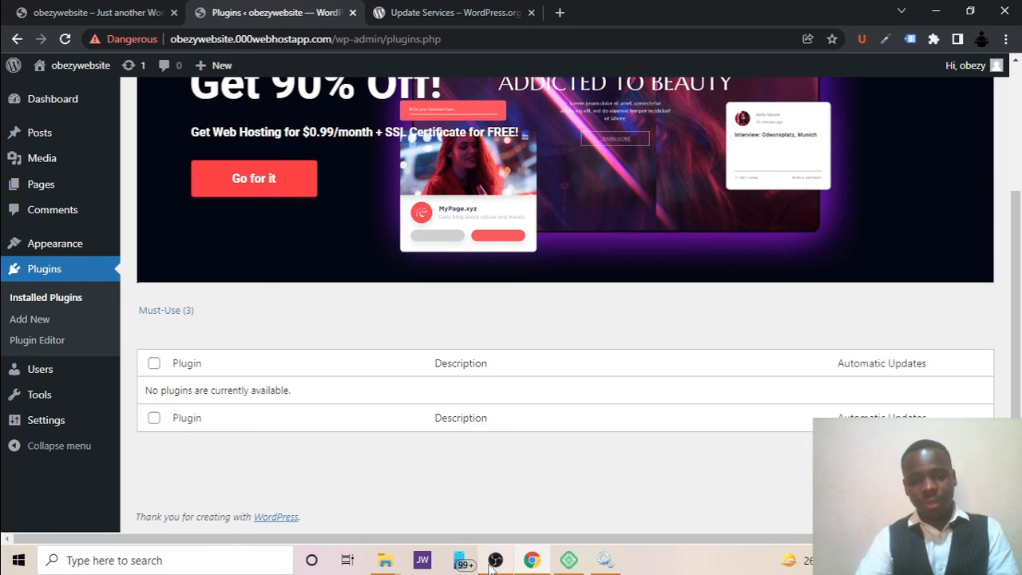
pyautogui.moveTo(490, 565)
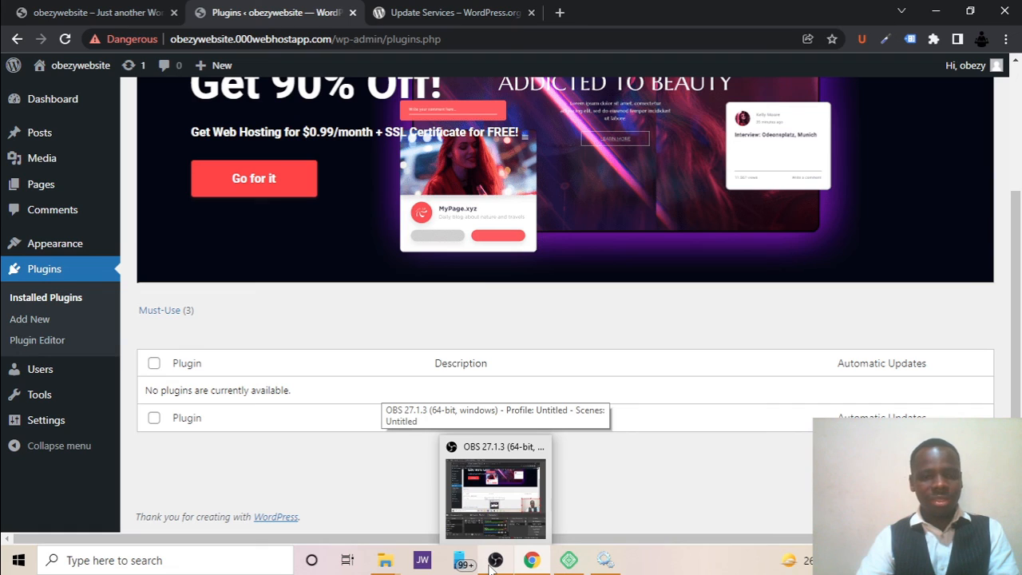